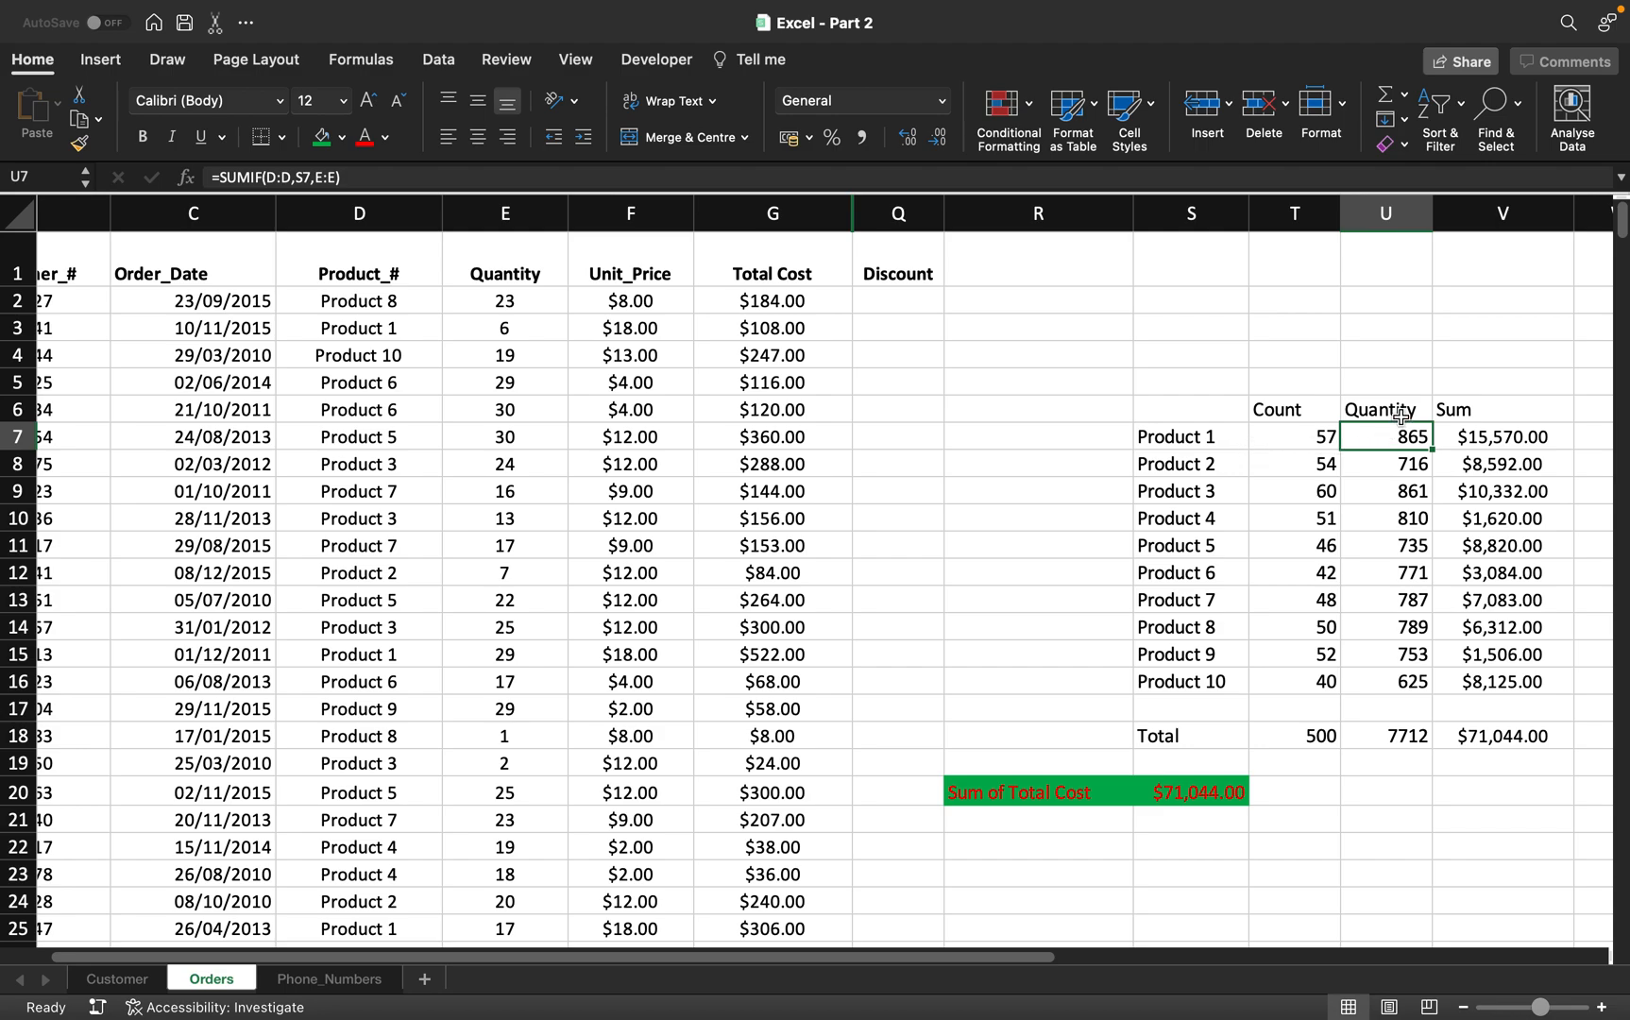
Review the Count, Quantity and Sum formulas in the product summary table and its Total row.
click(1400, 417)
click(1506, 430)
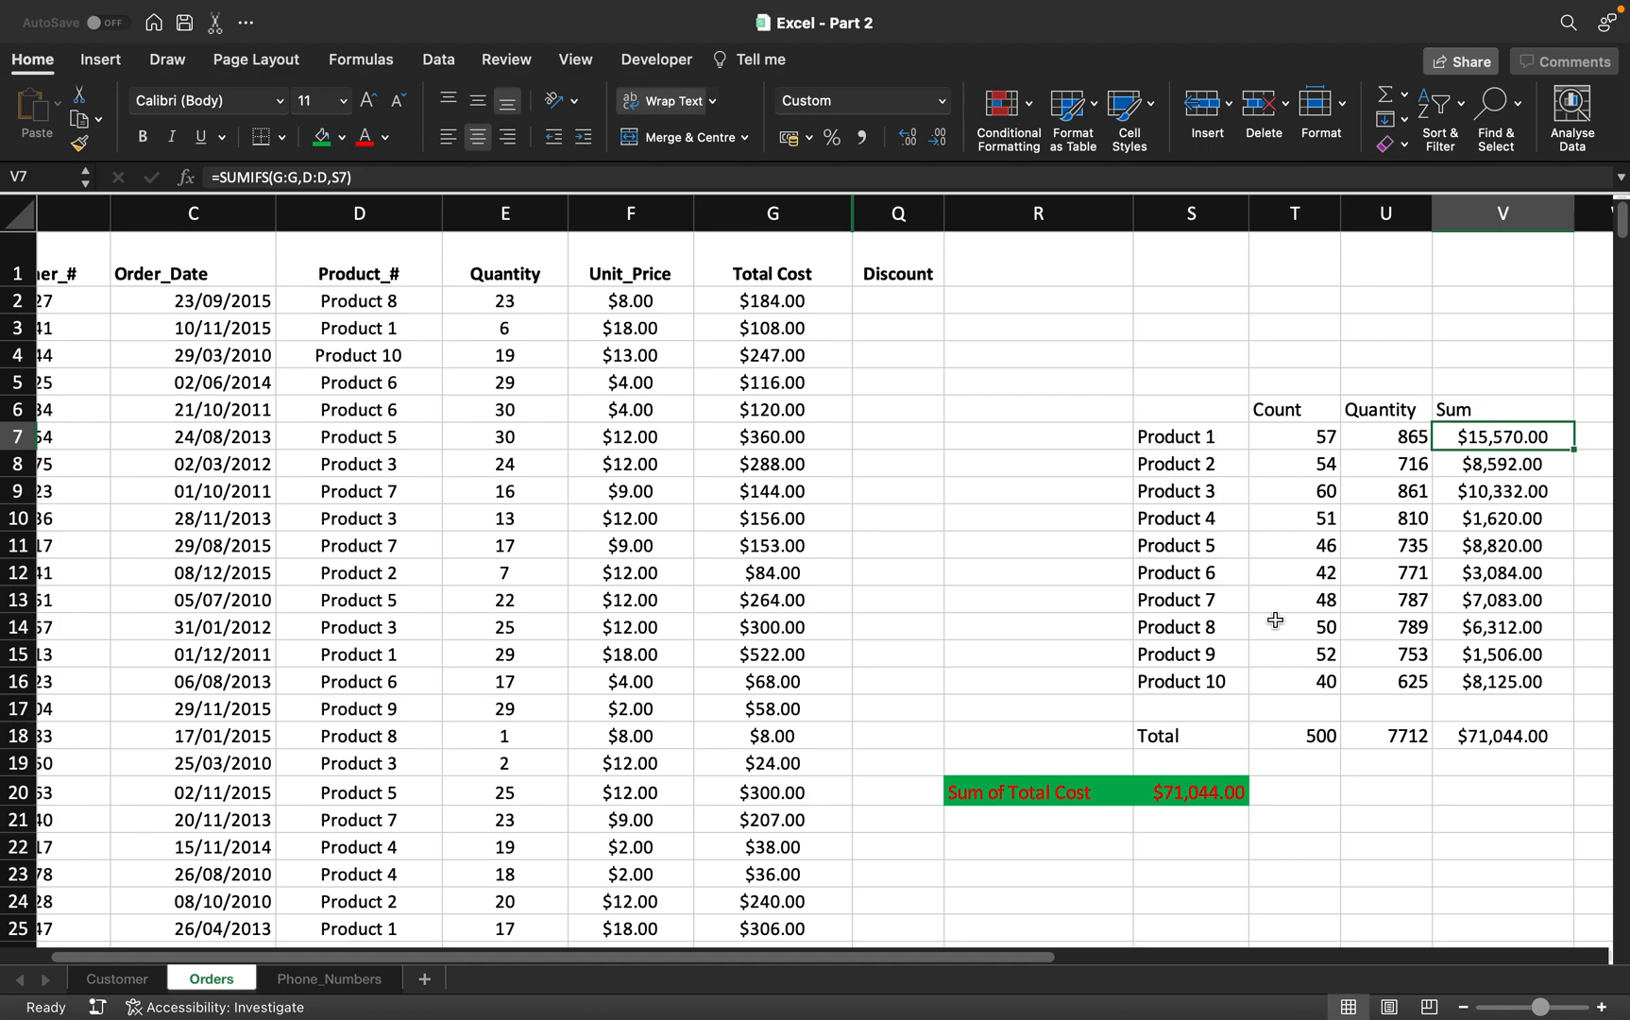
click(1156, 733)
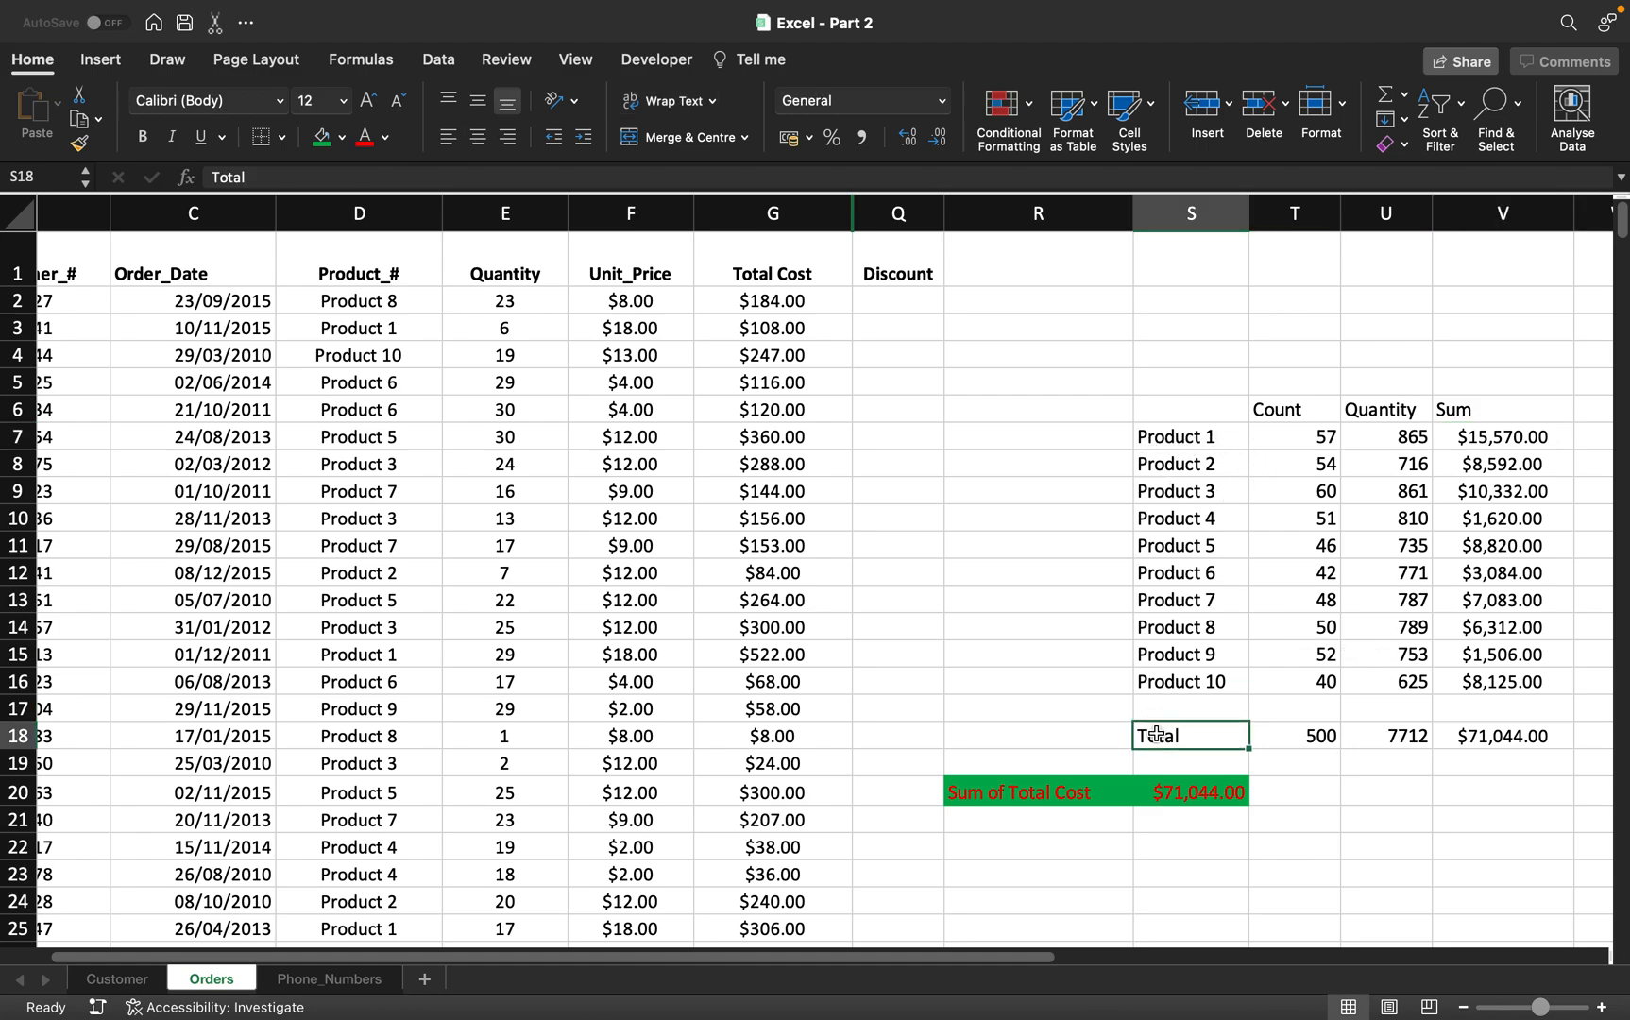
key(Right)
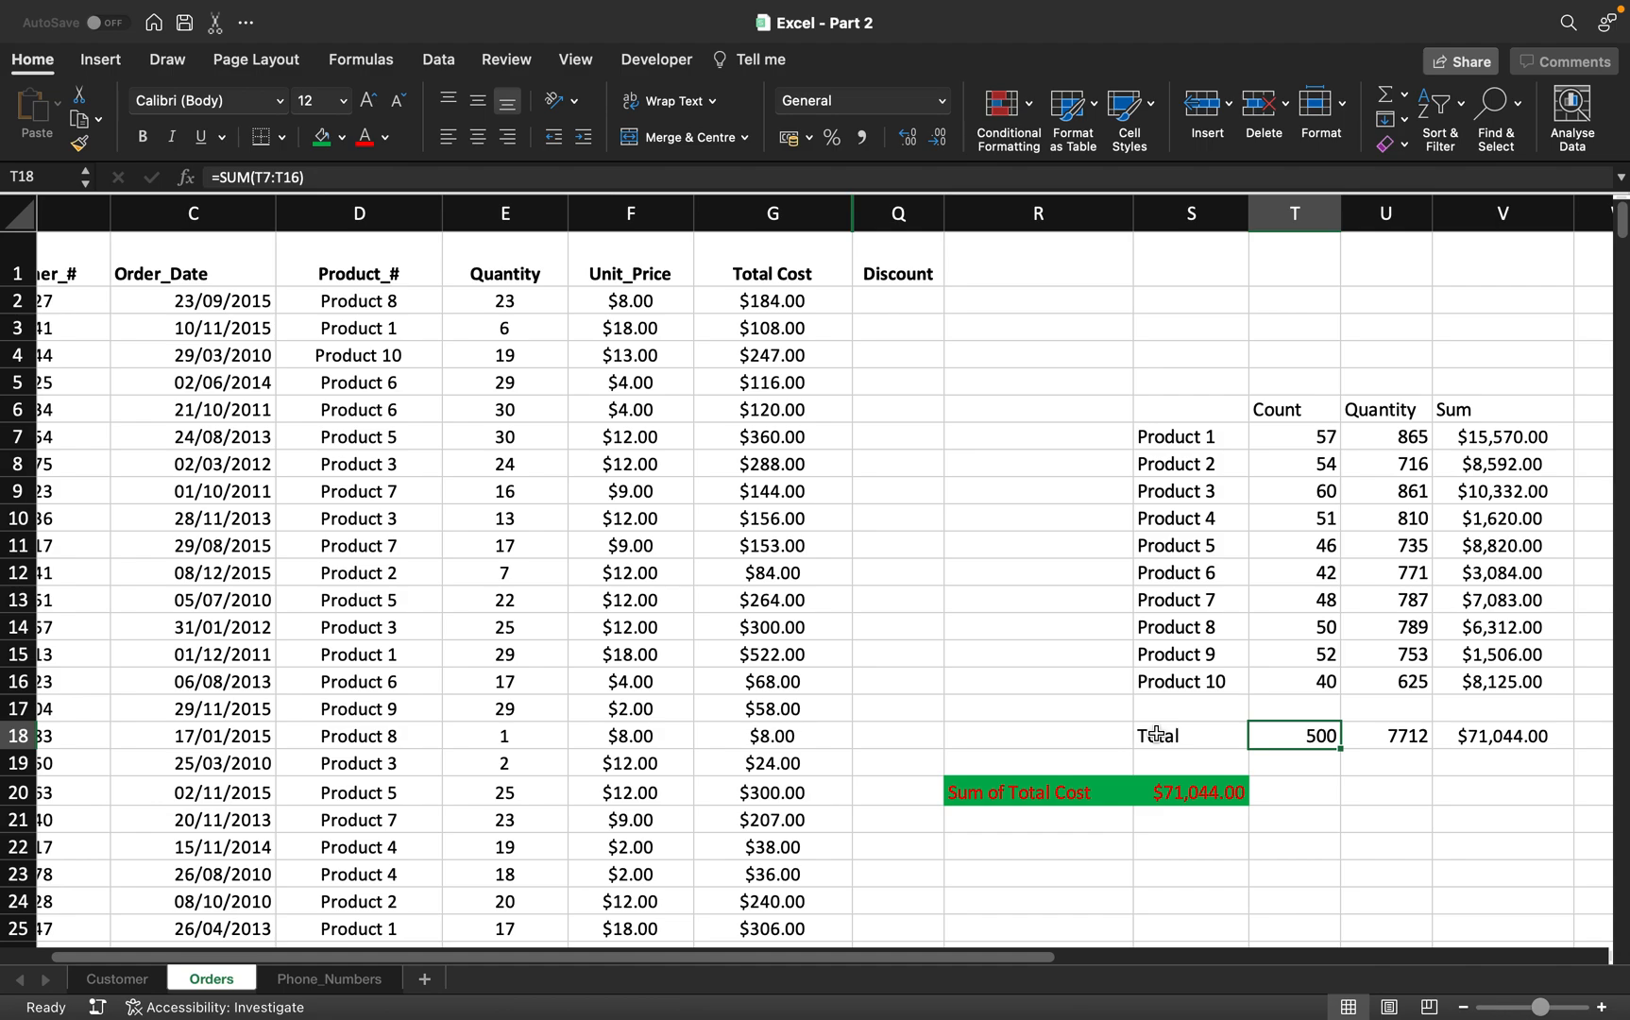
key(Right)
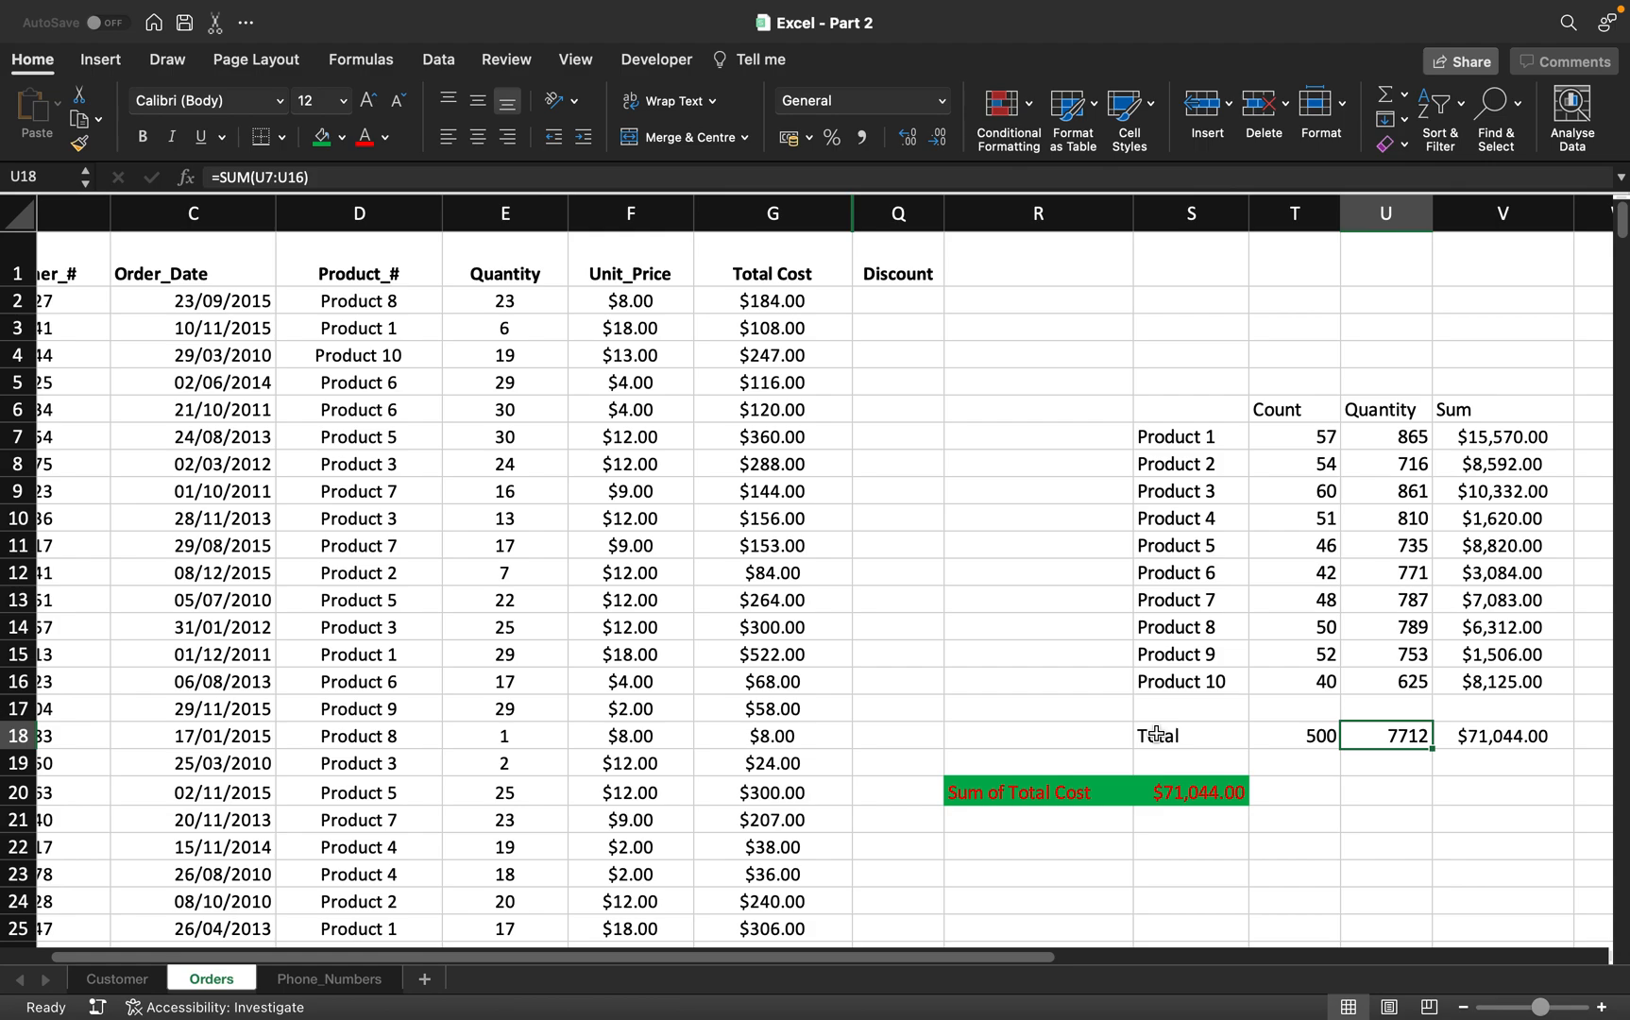
key(Right)
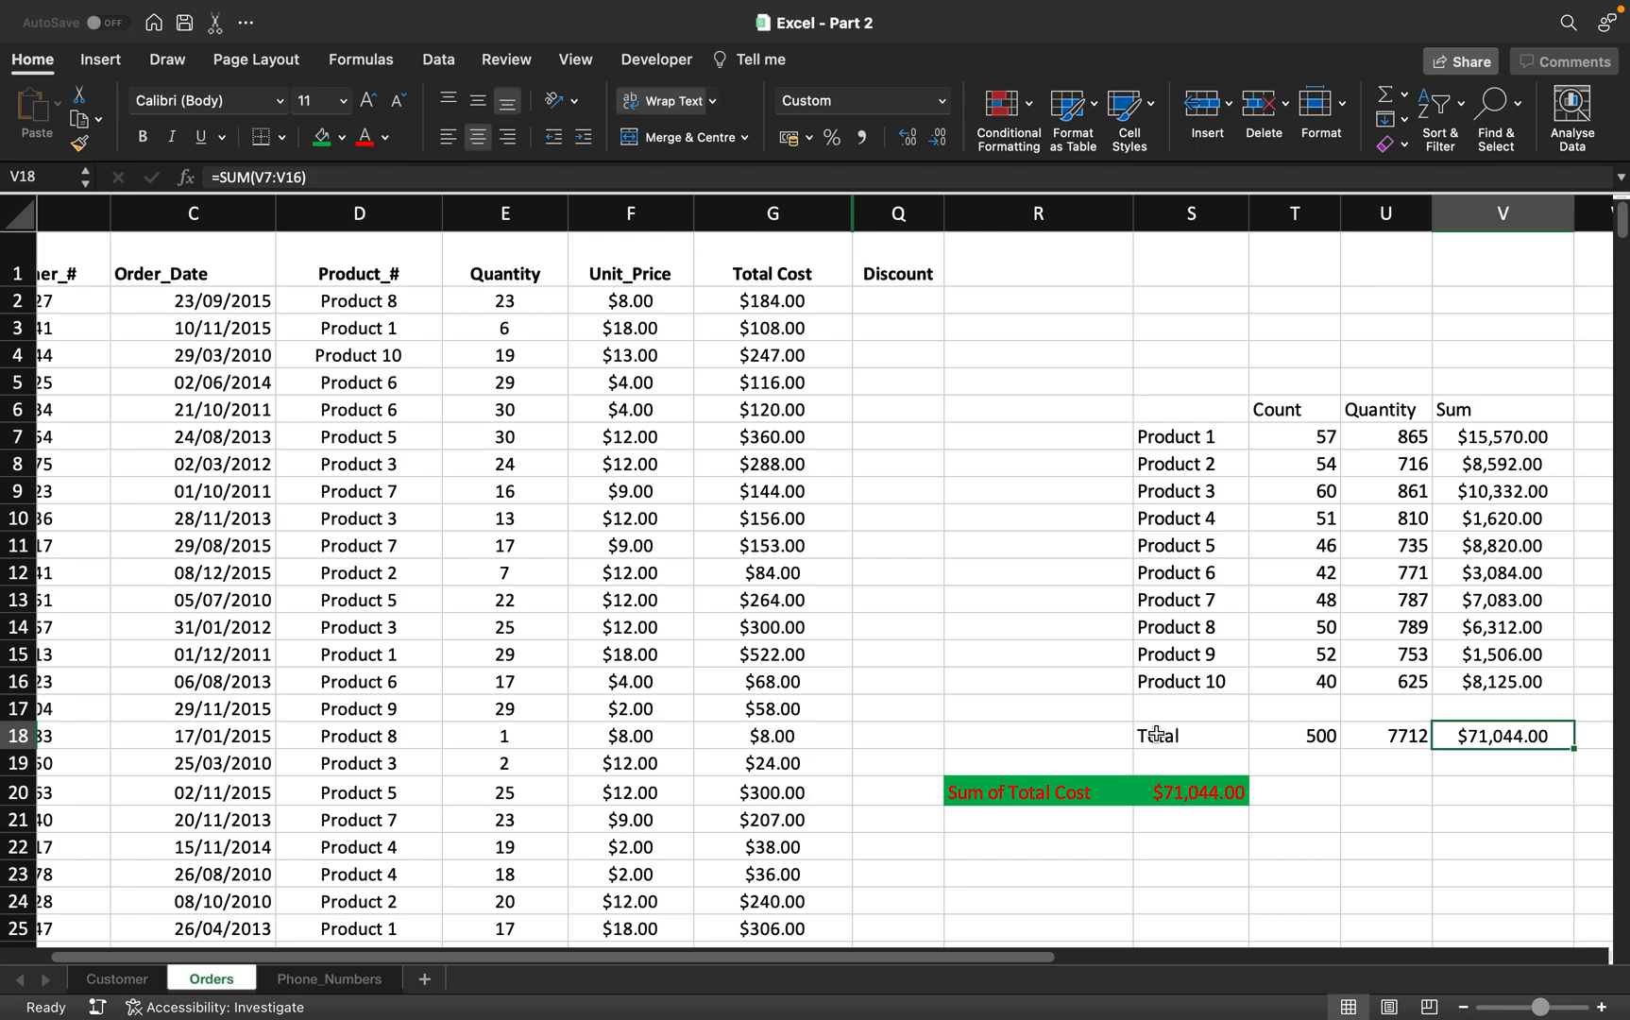
scroll(877, 636, left, 3)
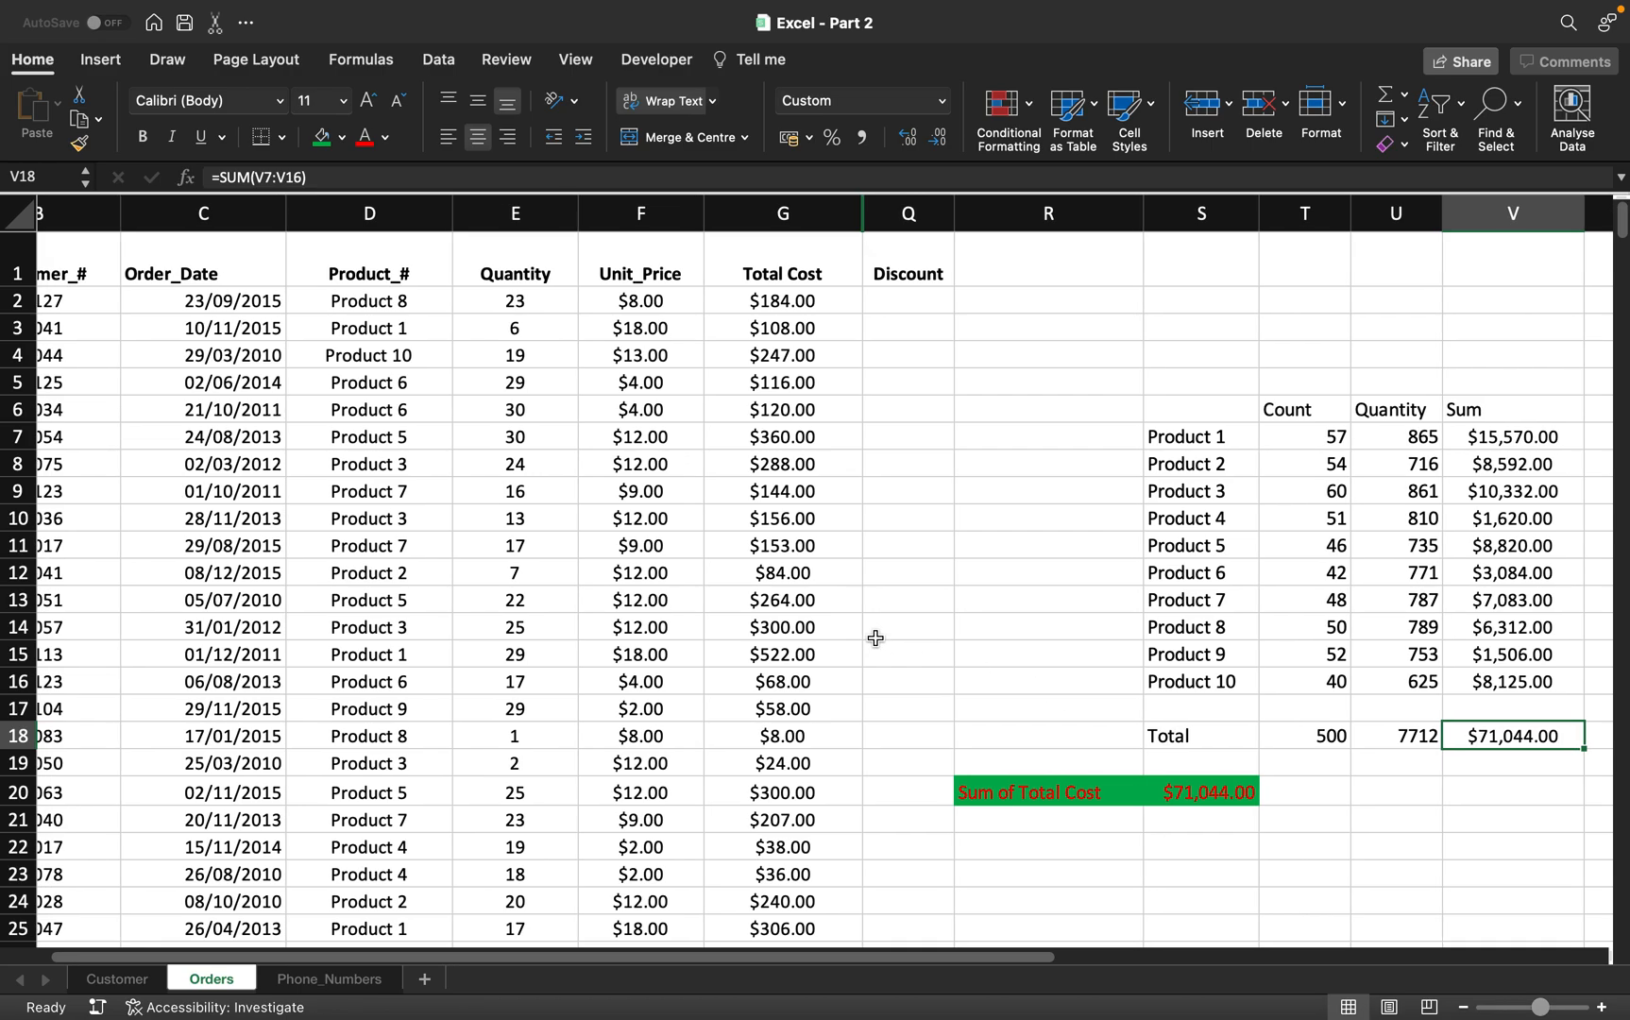
scroll(877, 637, left, 3)
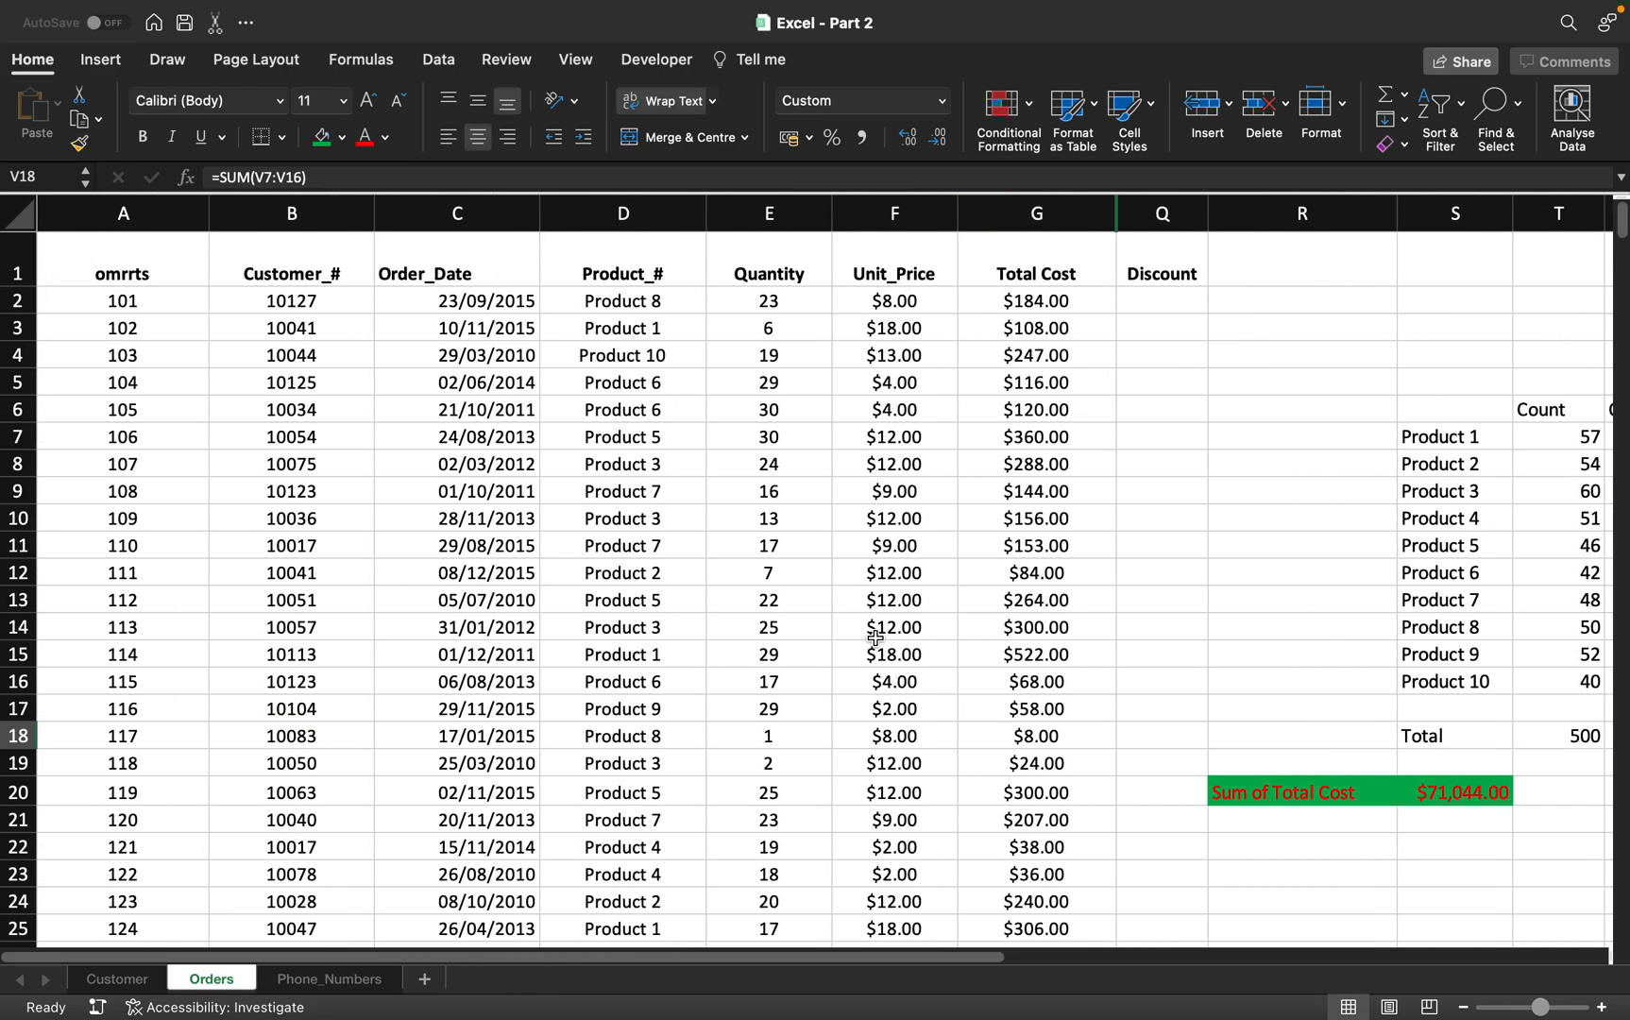
Examine how the Total Cost column is calculated from Quantity and Unit_Price, alongside the Discount column.
click(1151, 302)
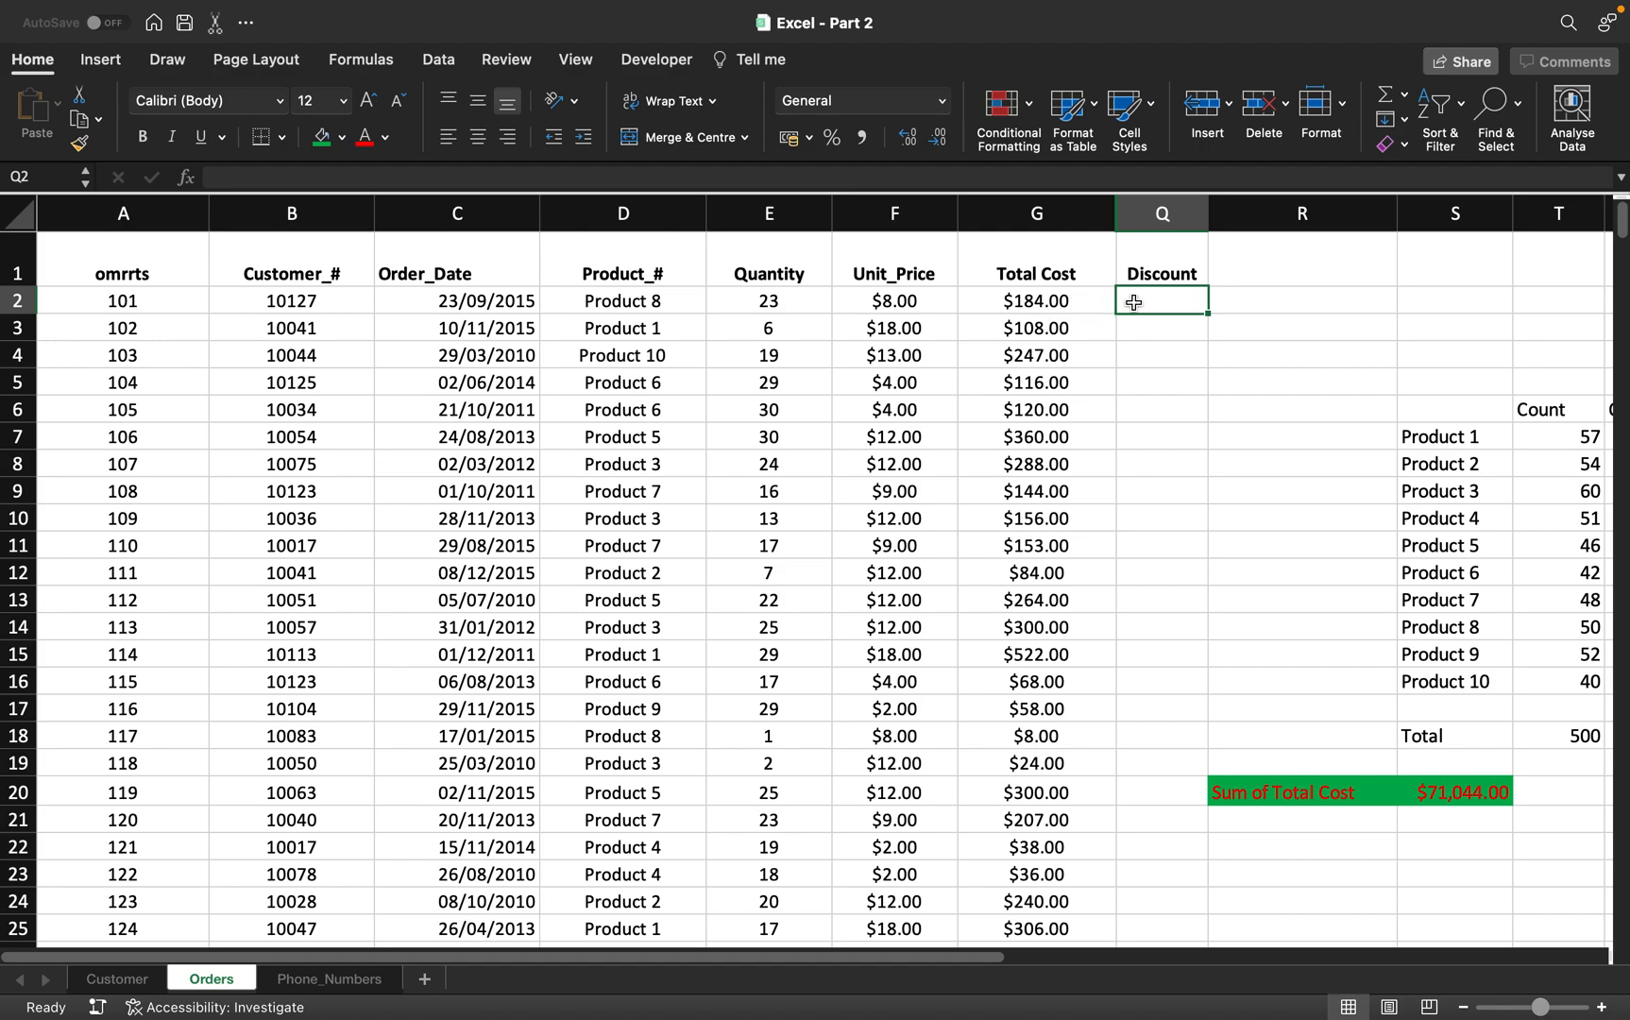
click(989, 301)
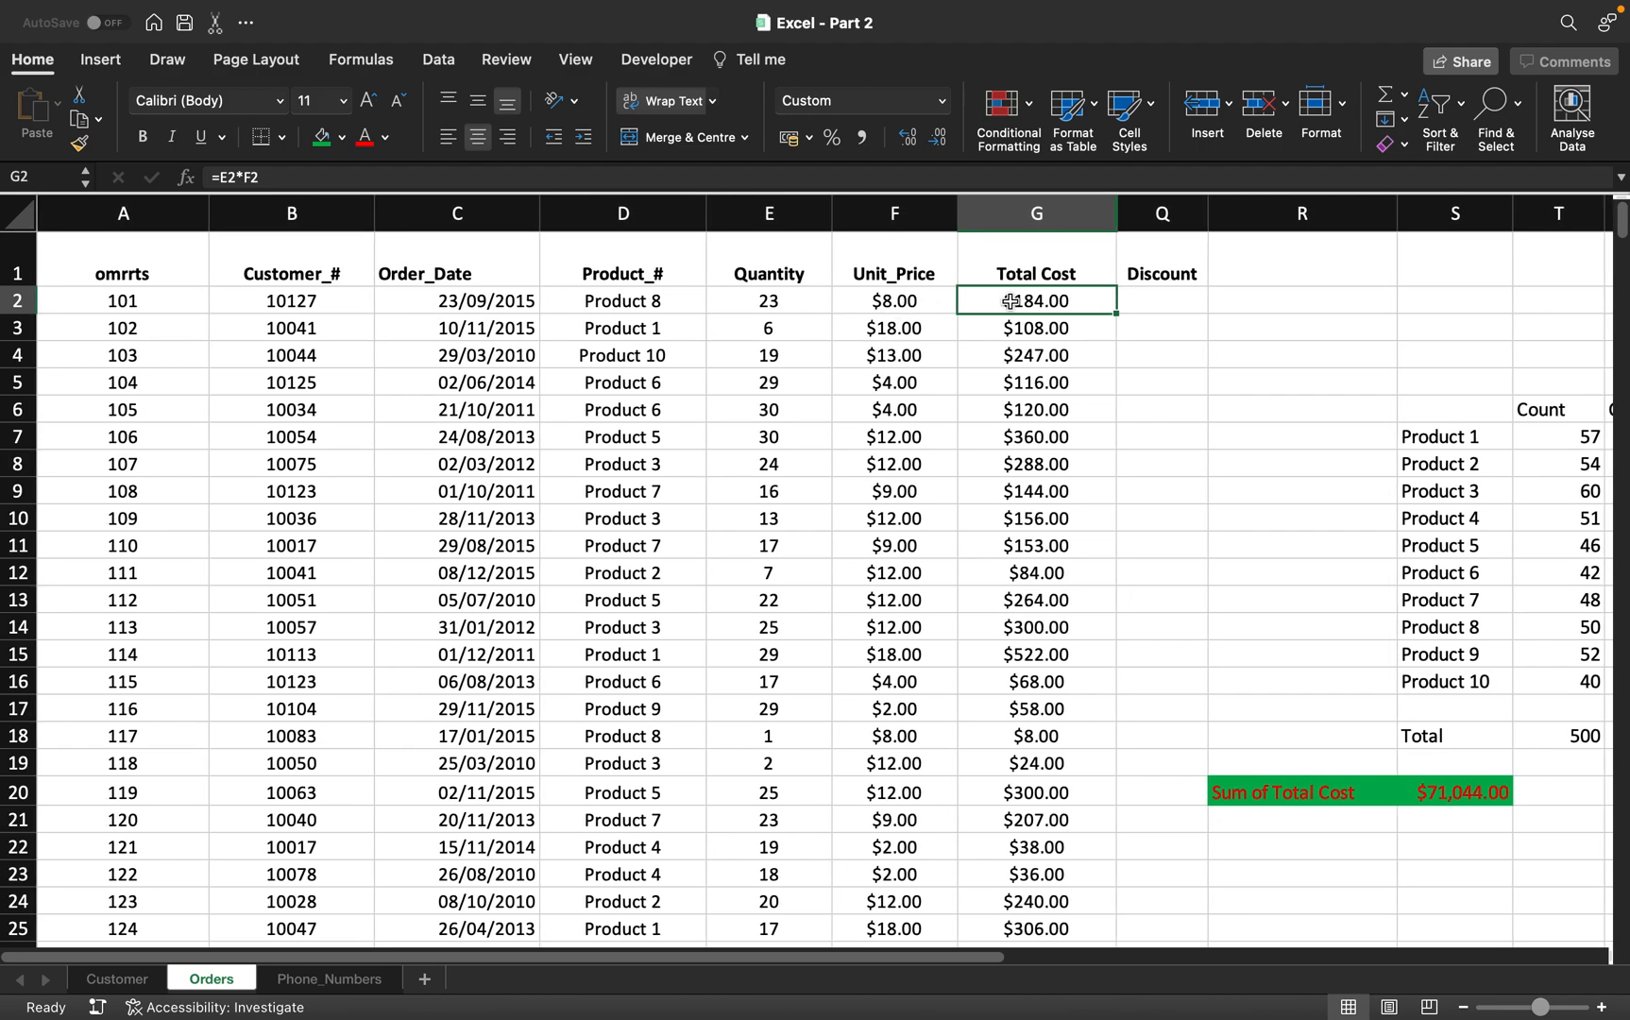
click(1049, 223)
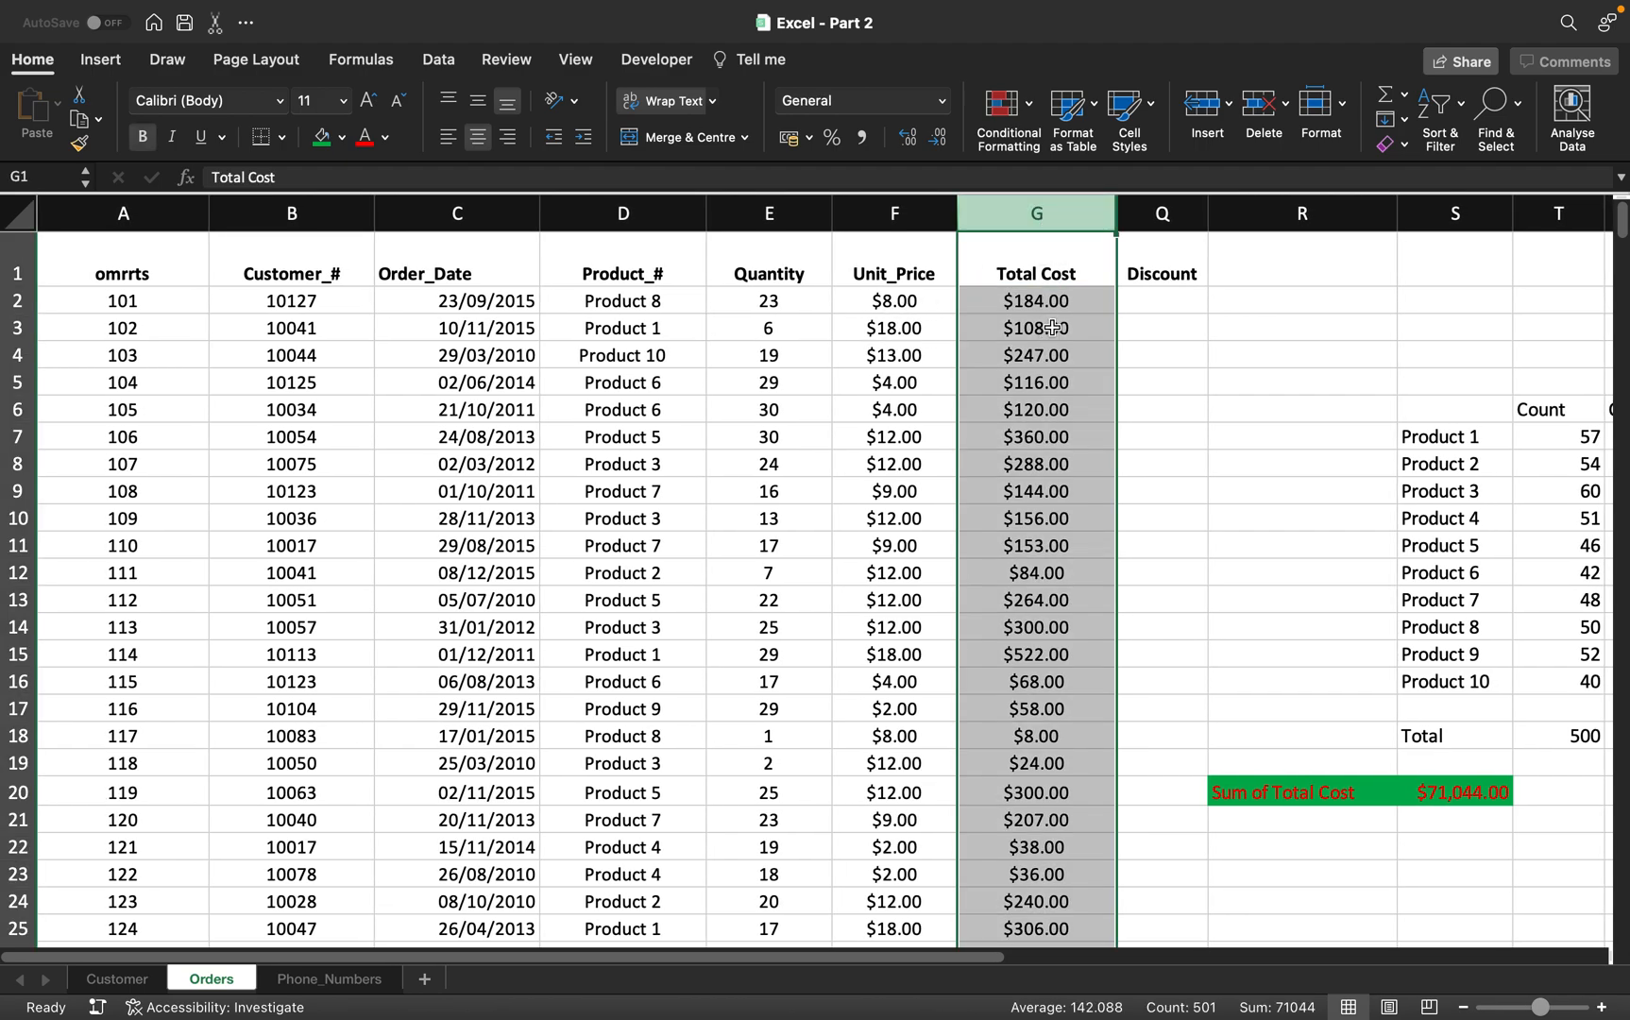
click(1047, 298)
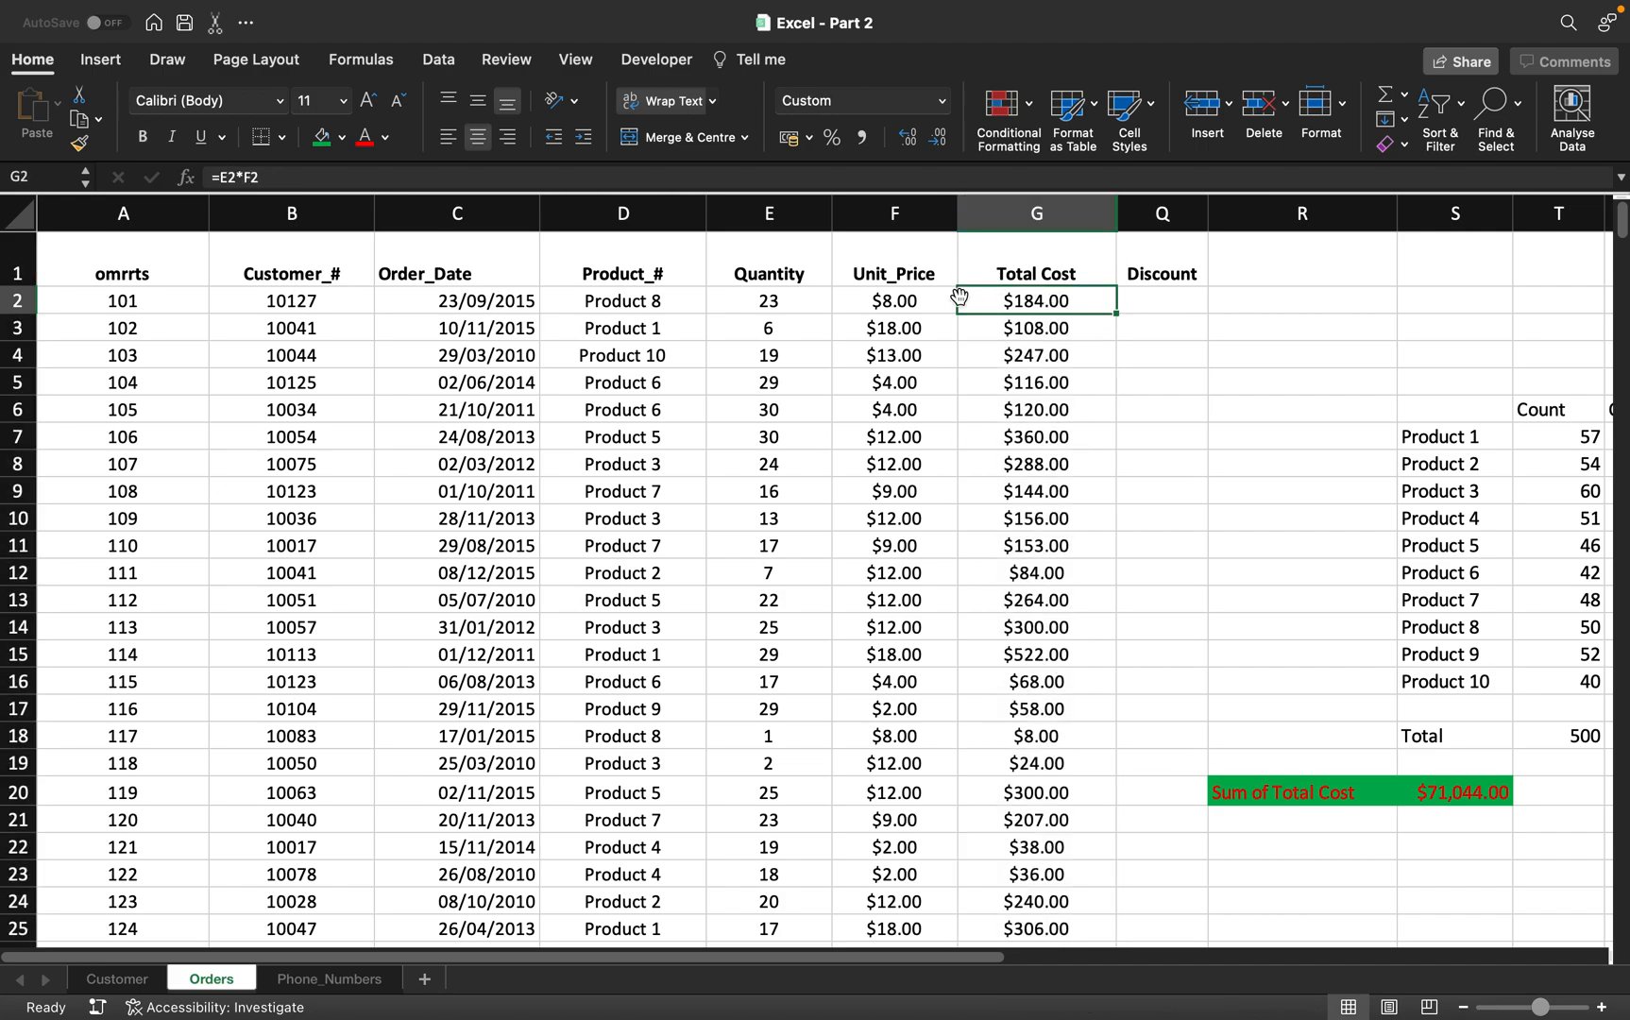
click(792, 301)
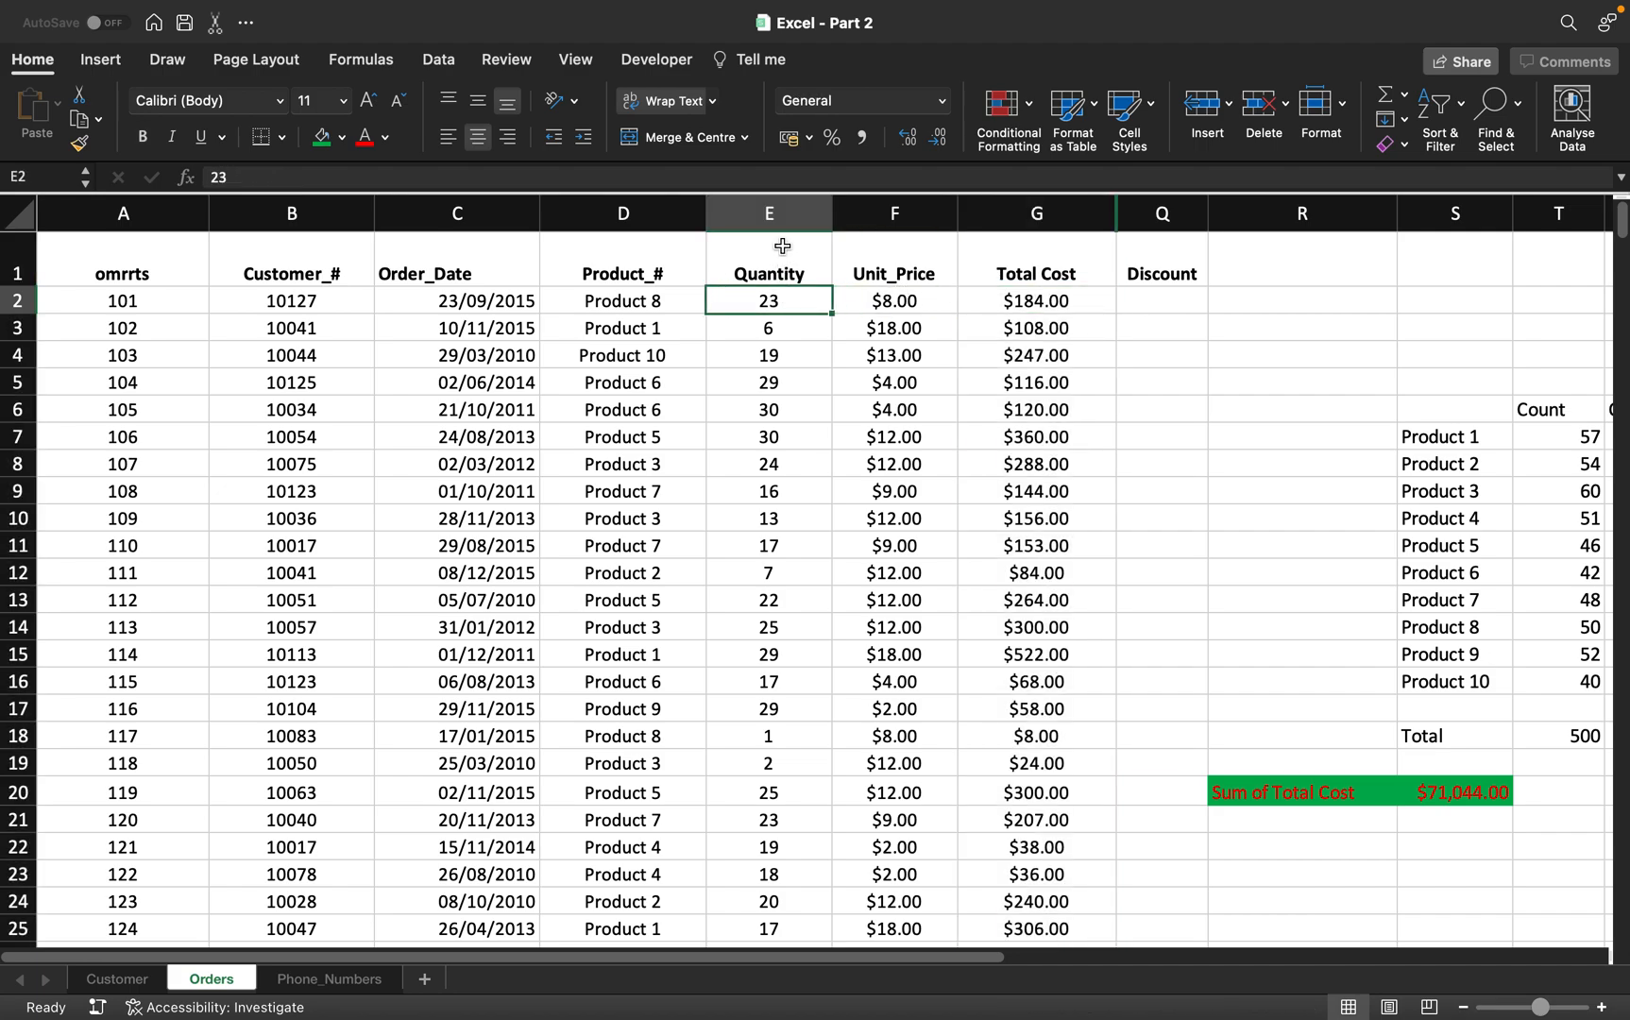
click(881, 302)
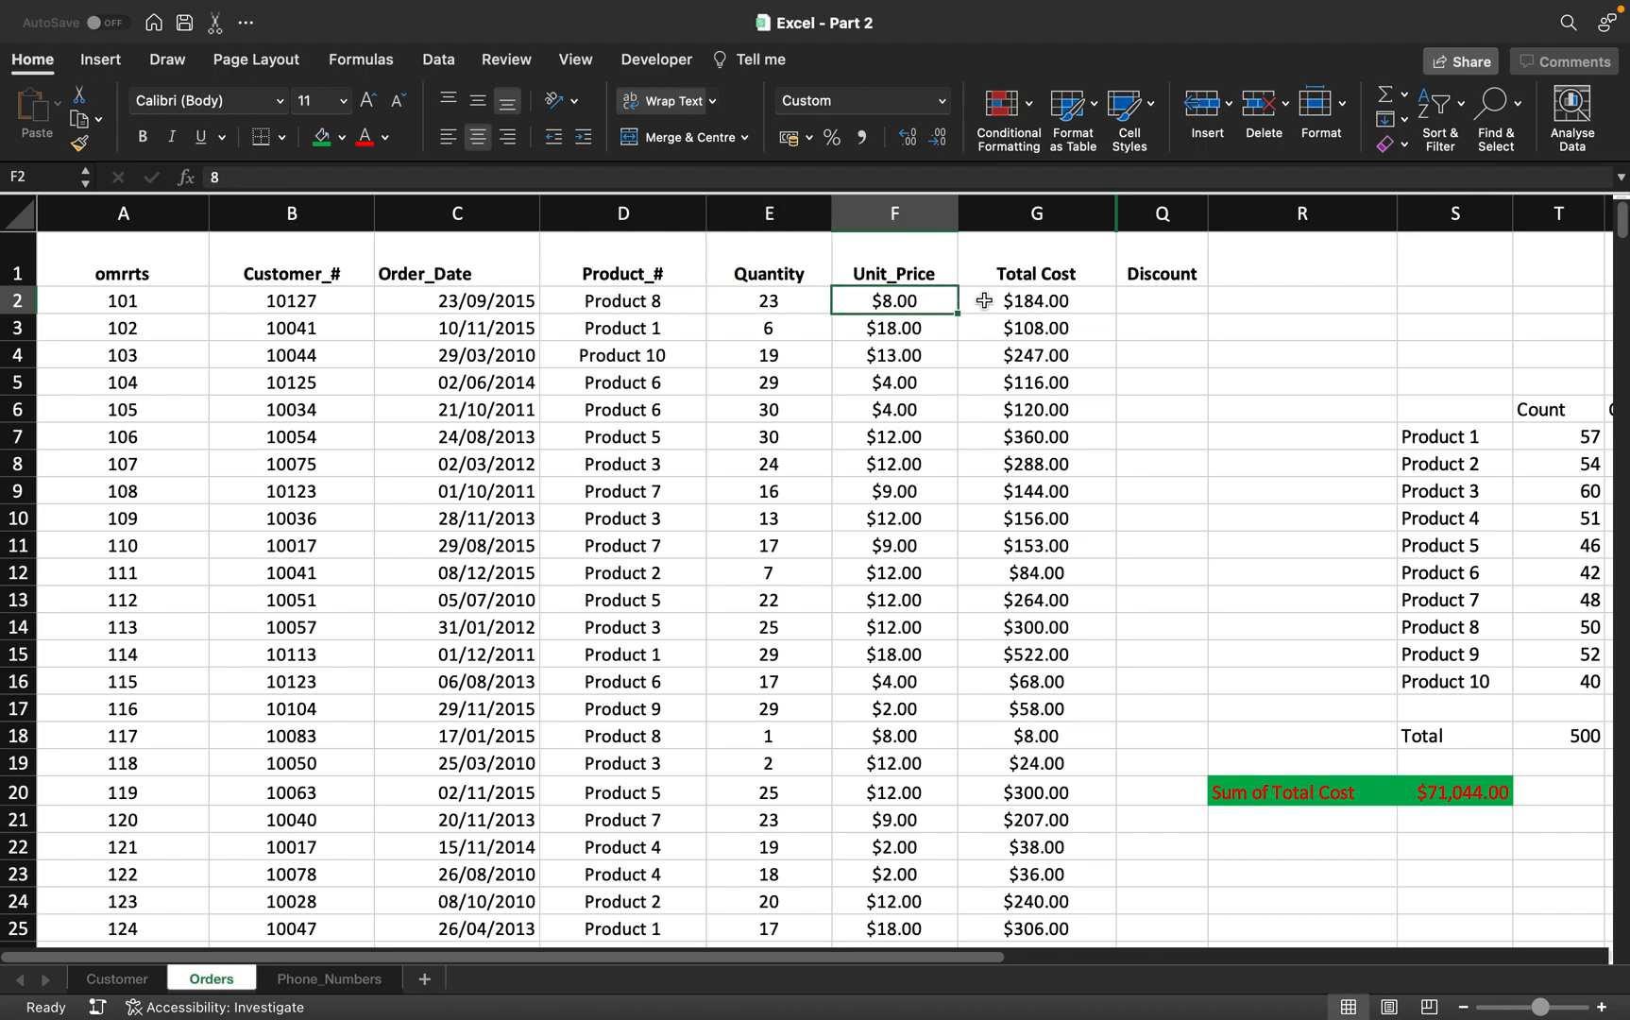
click(763, 302)
click(904, 299)
click(1033, 302)
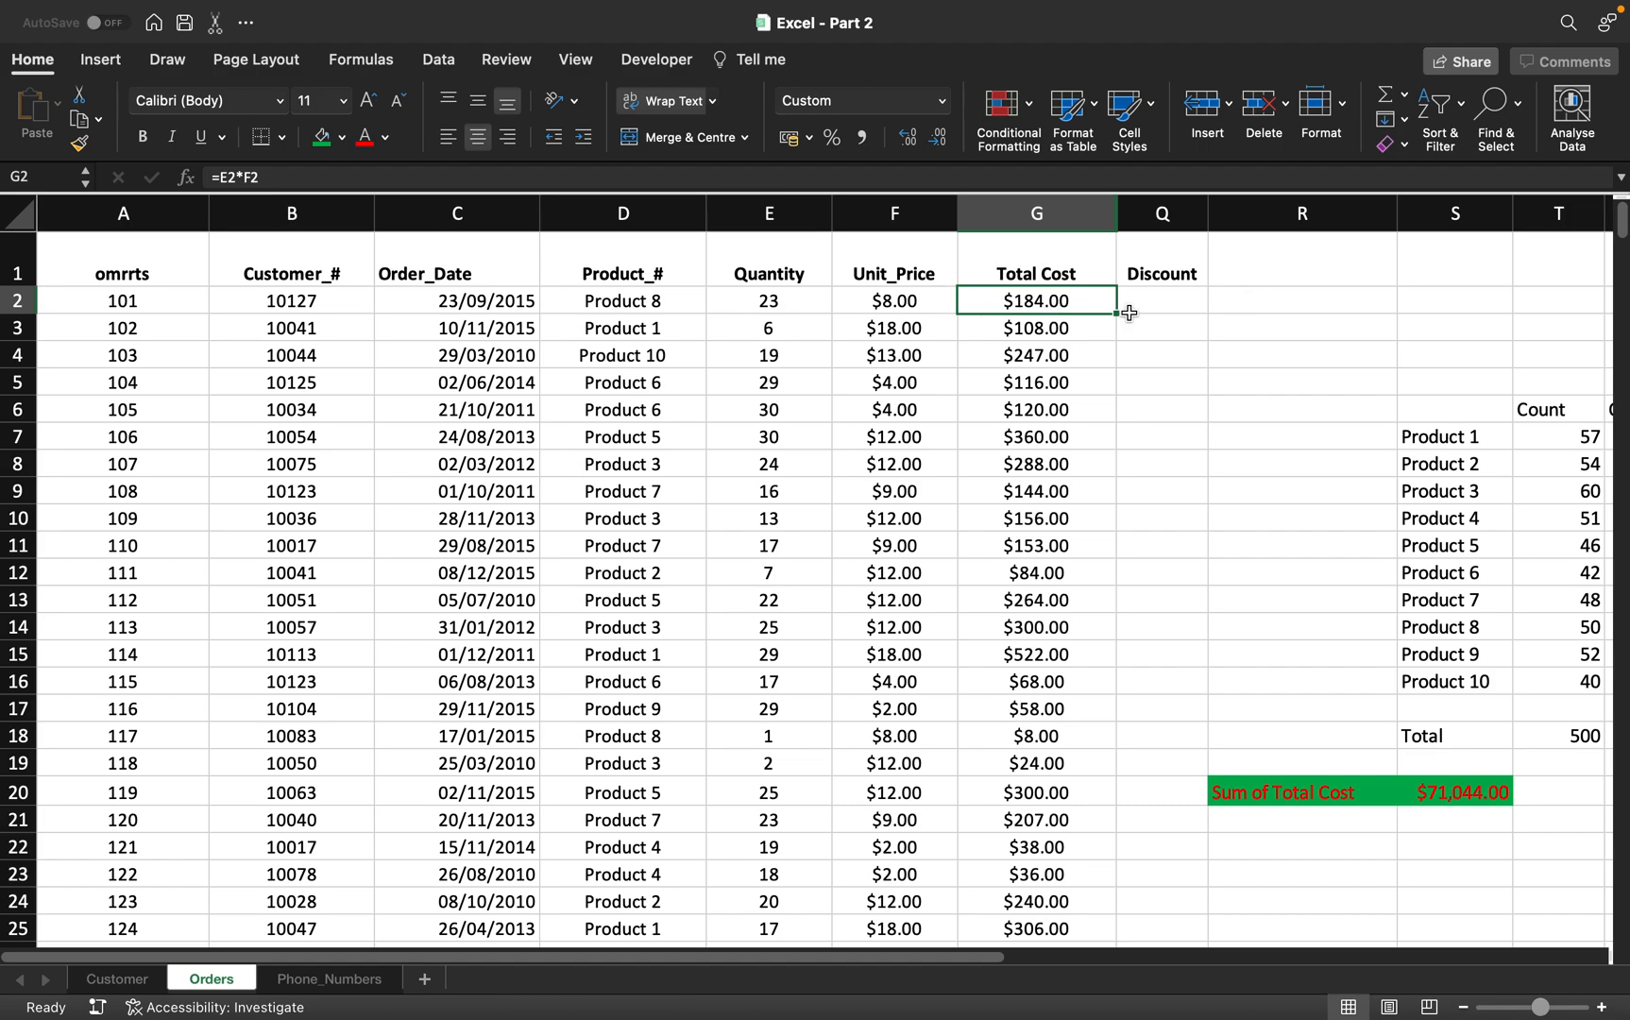
click(1161, 302)
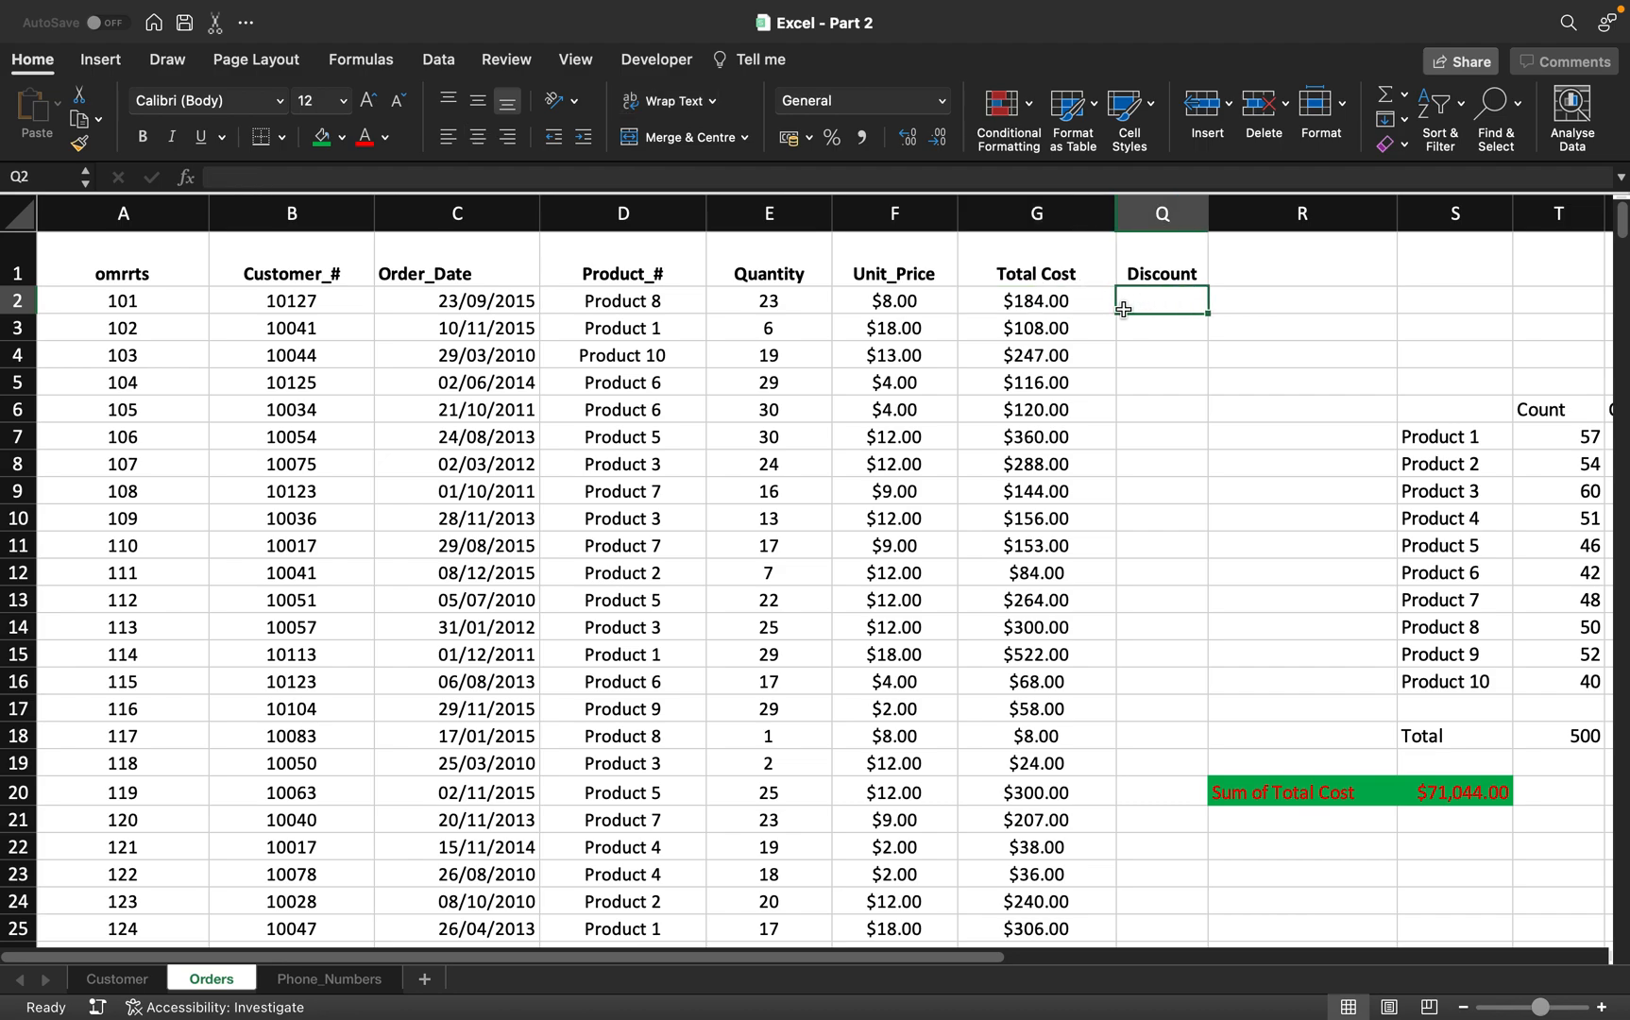
click(1043, 274)
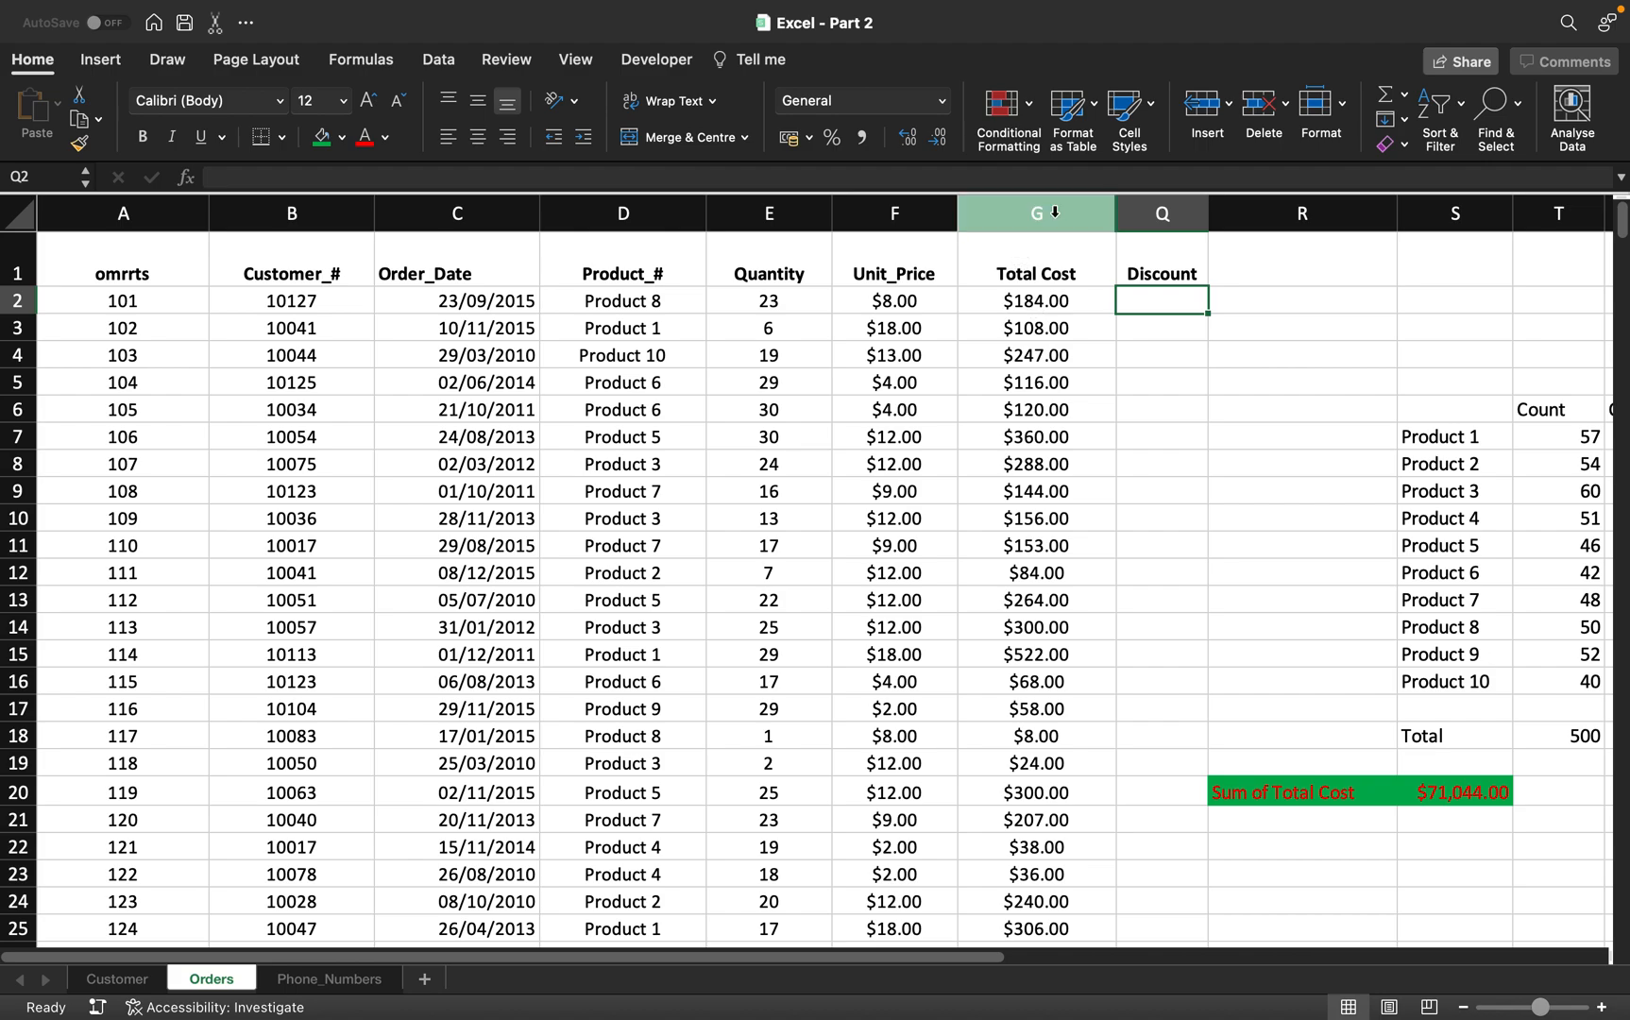
key(ctrl+space)
click(1037, 300)
click(1035, 328)
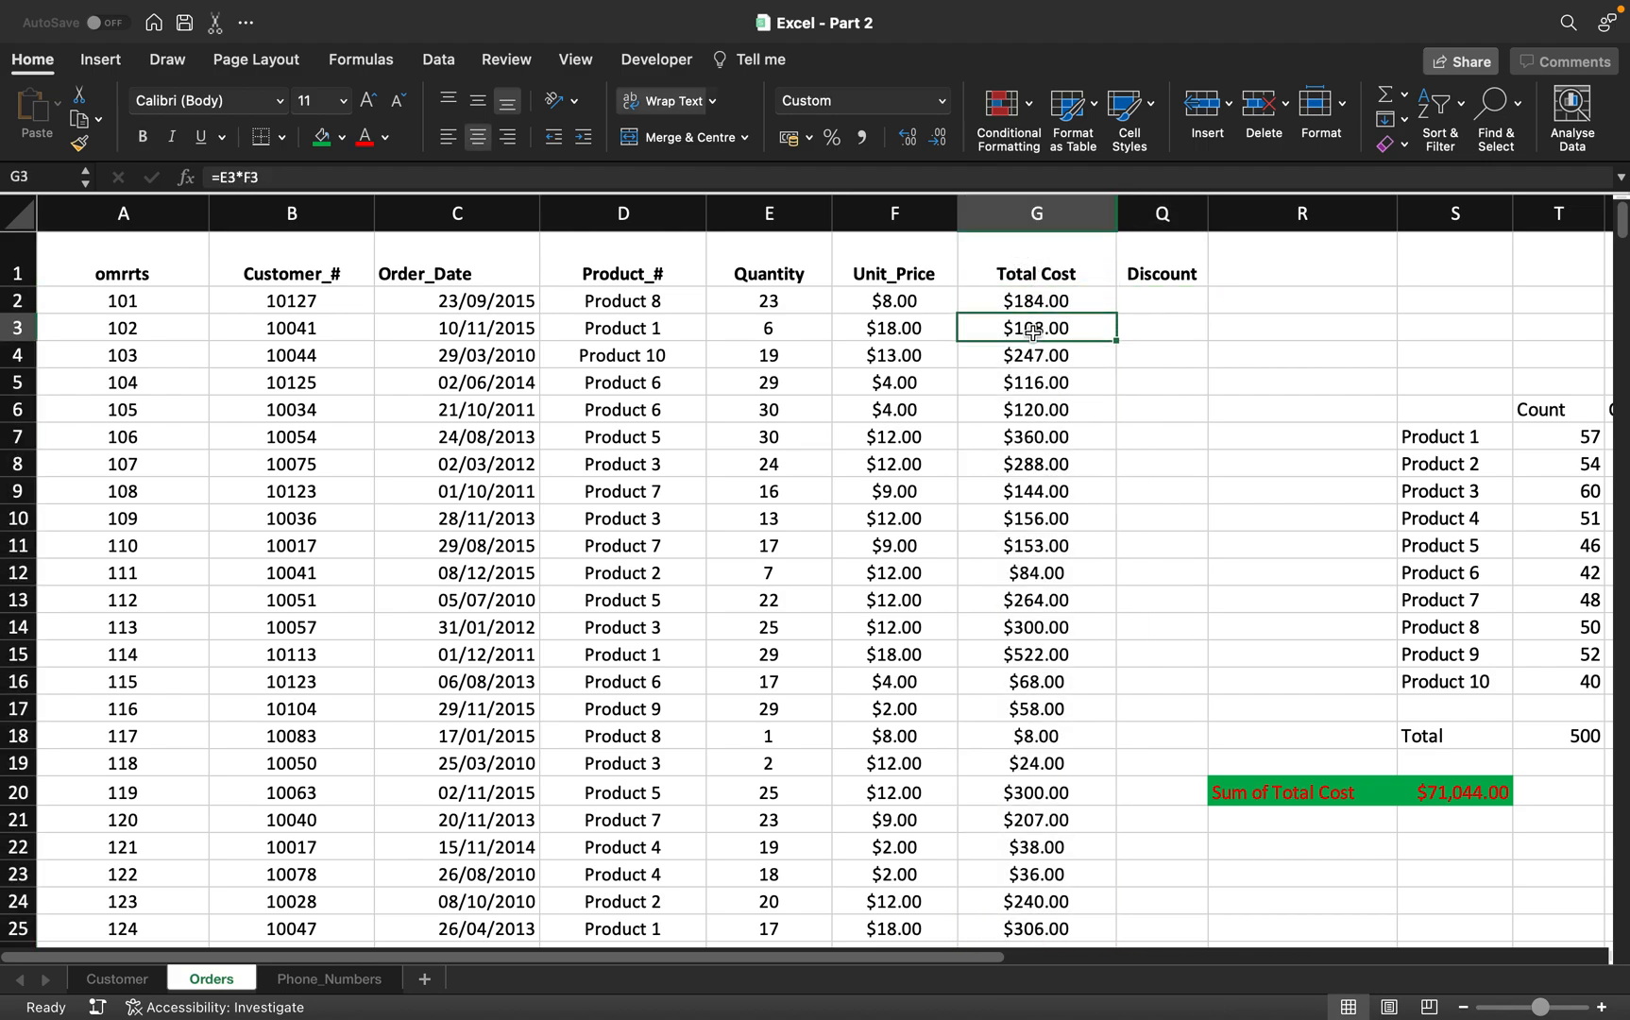
click(1031, 373)
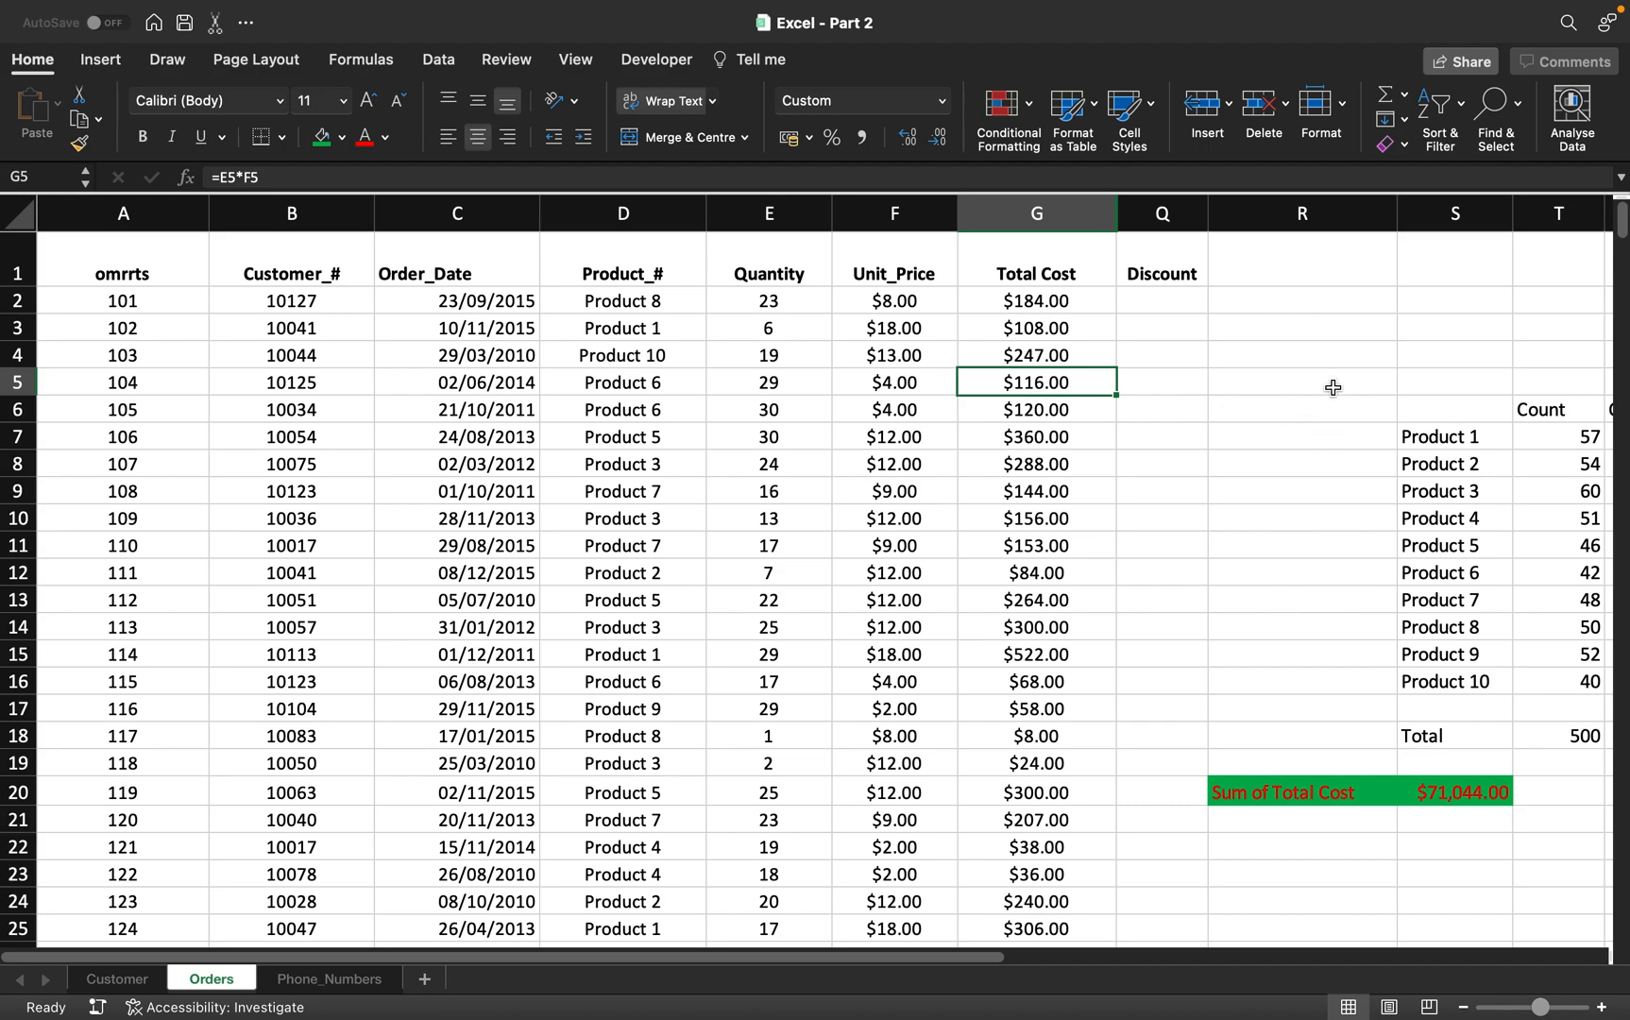
Insert three blank columns at R:T, between the Discount column and the product summary.
drag(1304, 214, 1517, 216)
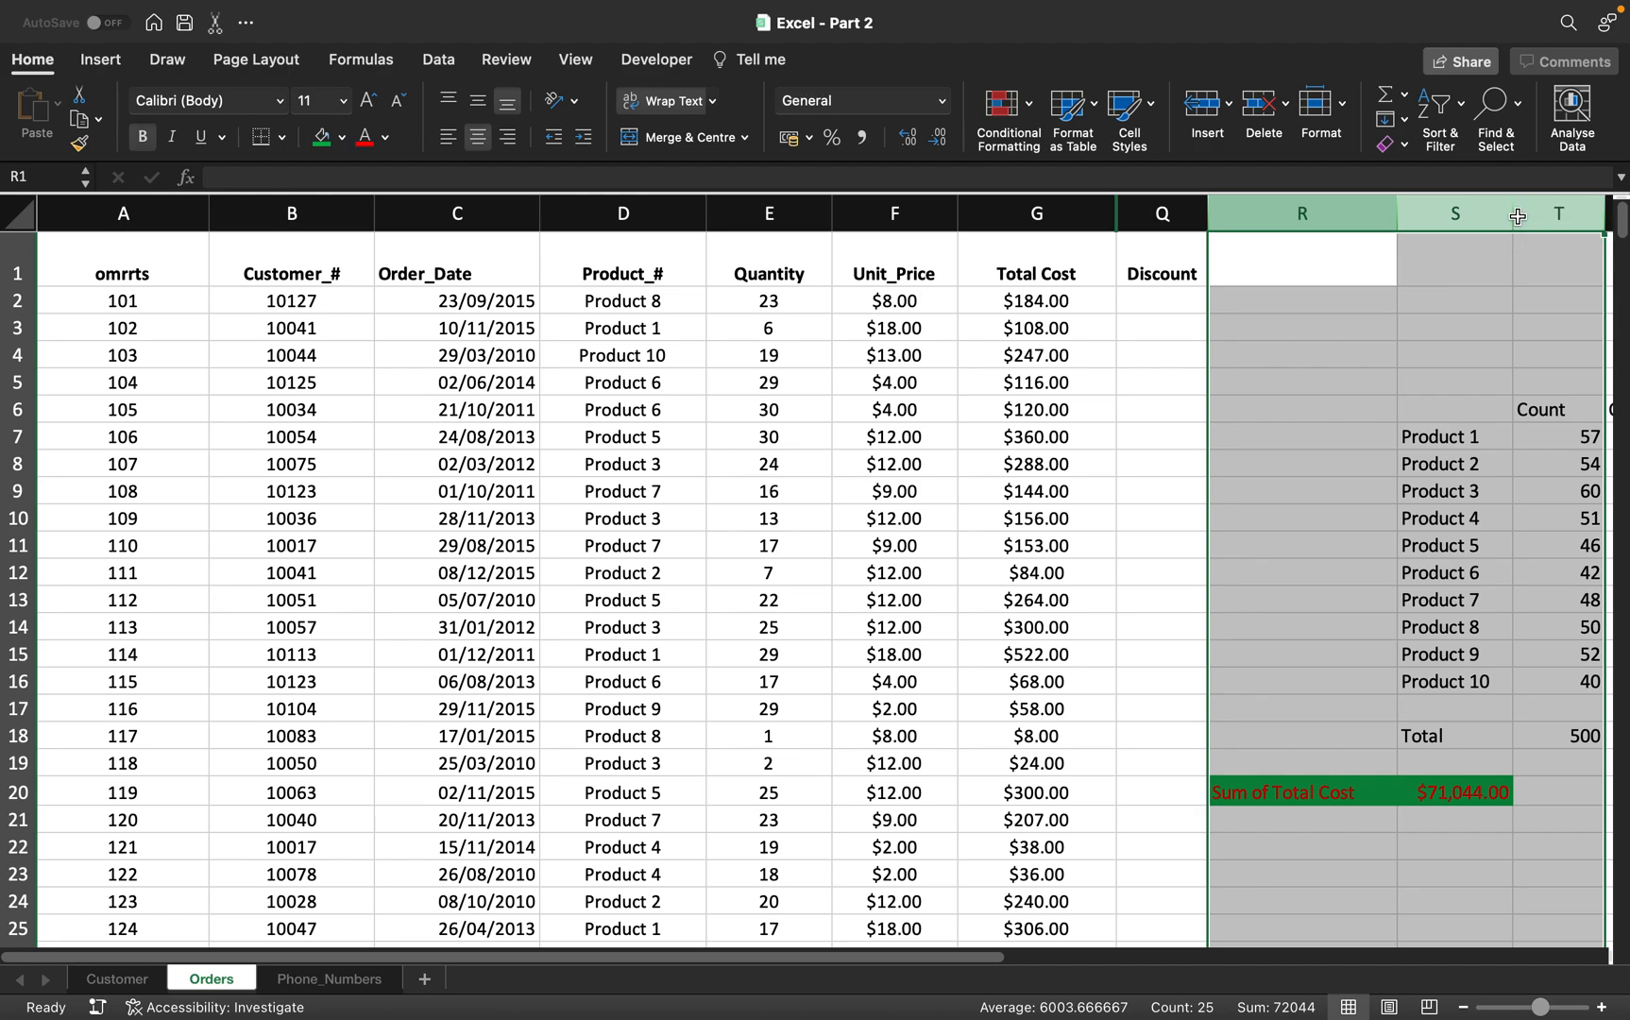
right_click(1462, 222)
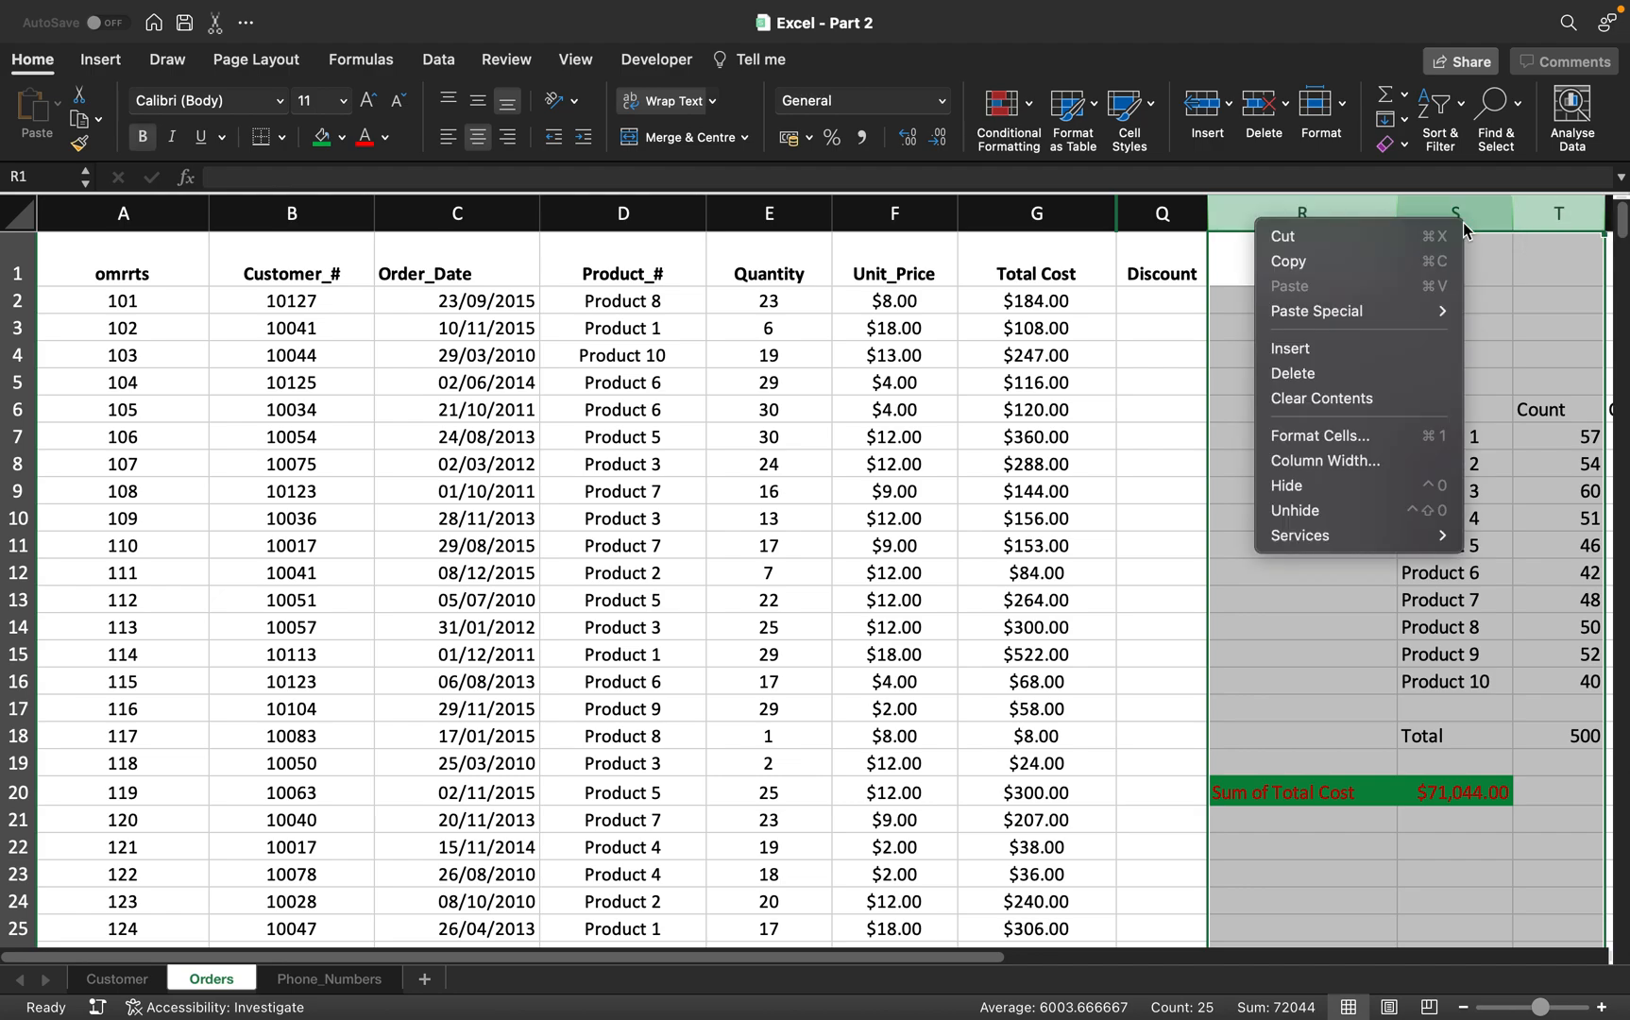
click(1373, 350)
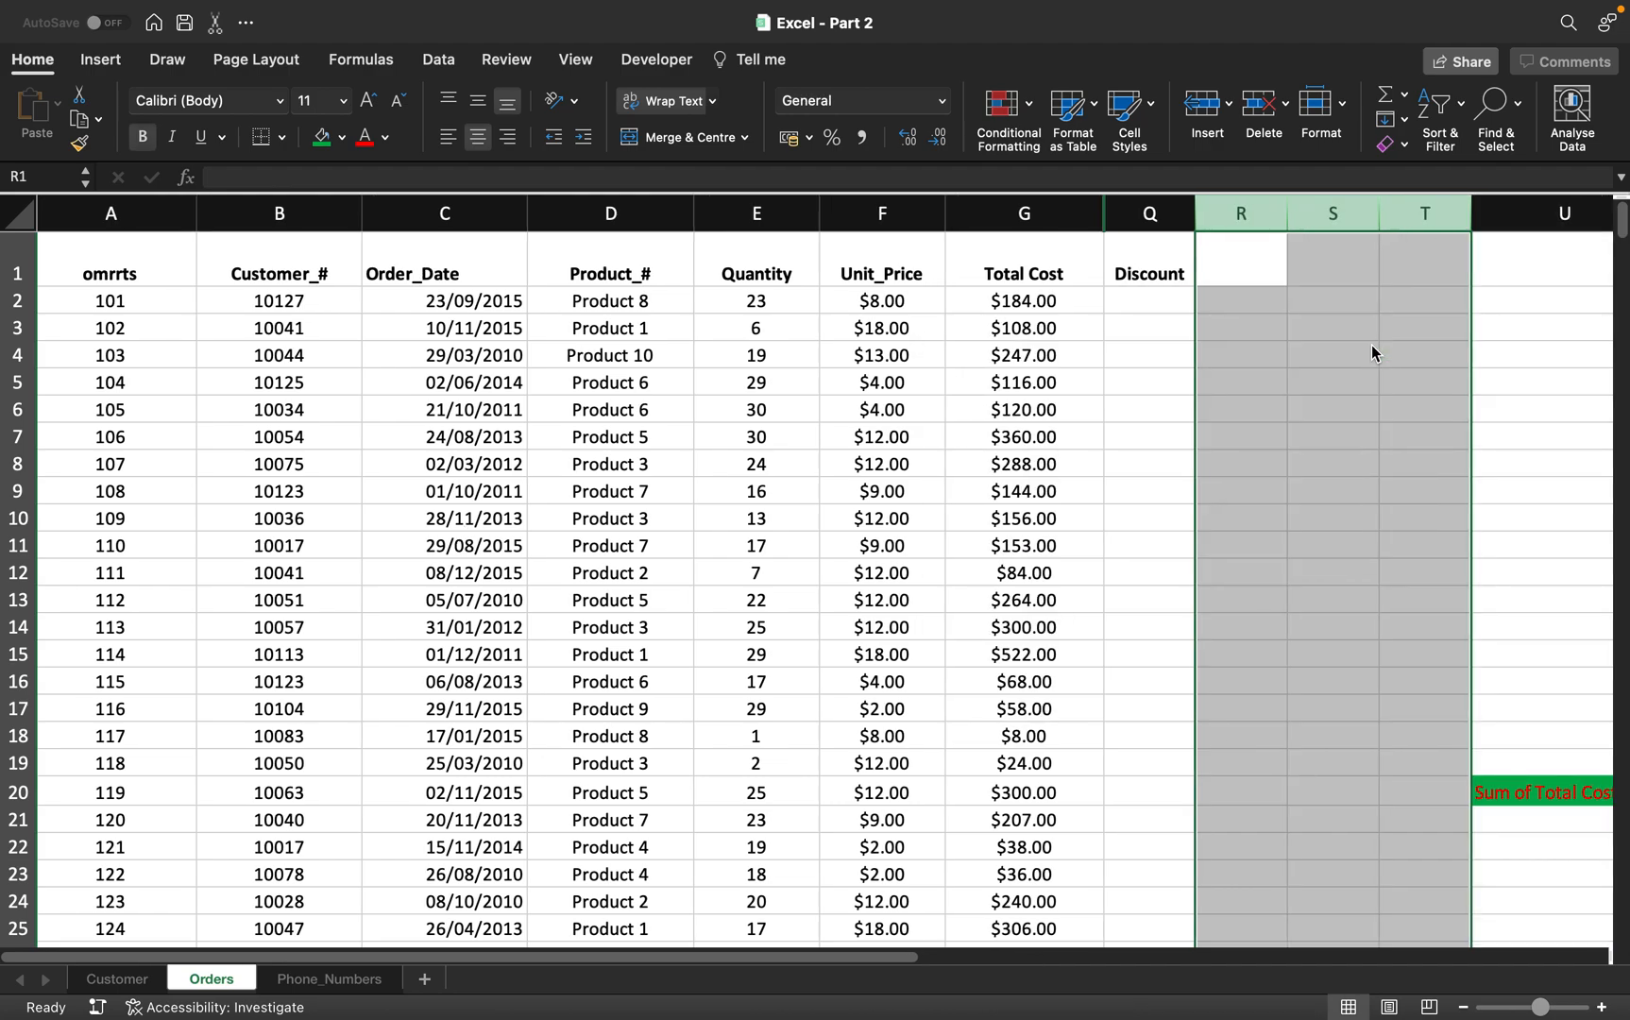
Start a discount rate table with the range 0-200 in S4 and its rate 0.2 in T4.
scroll(1372, 352, right, 2)
click(1208, 347)
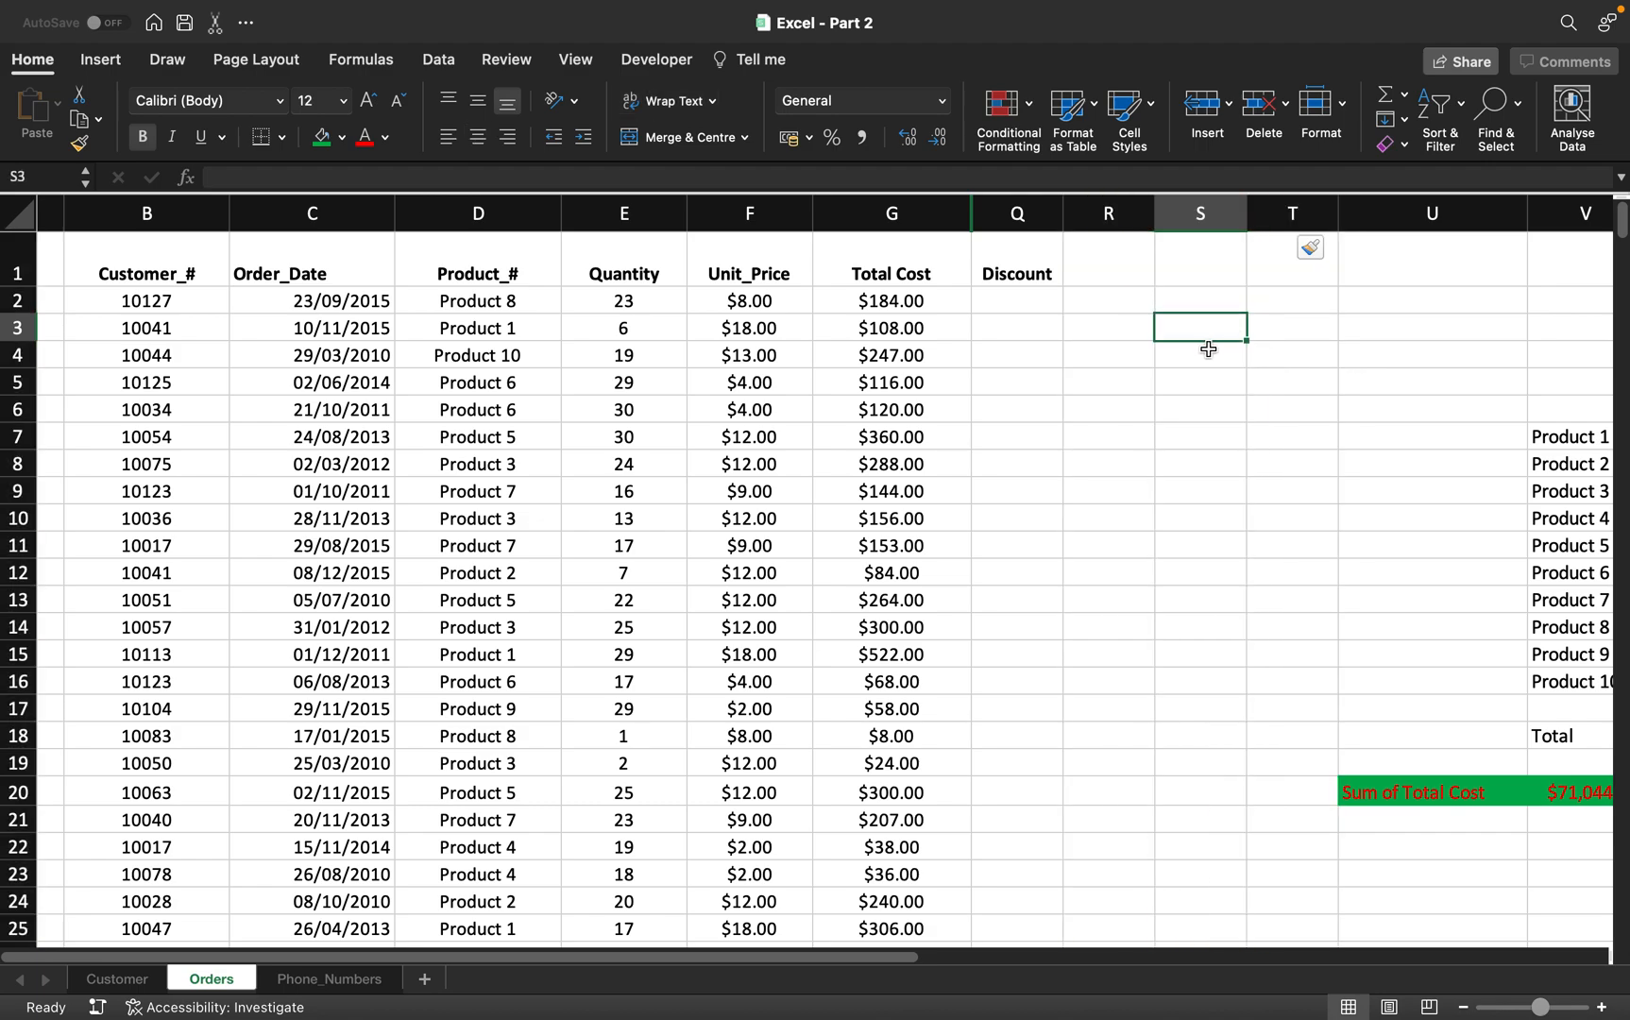
click(1196, 359)
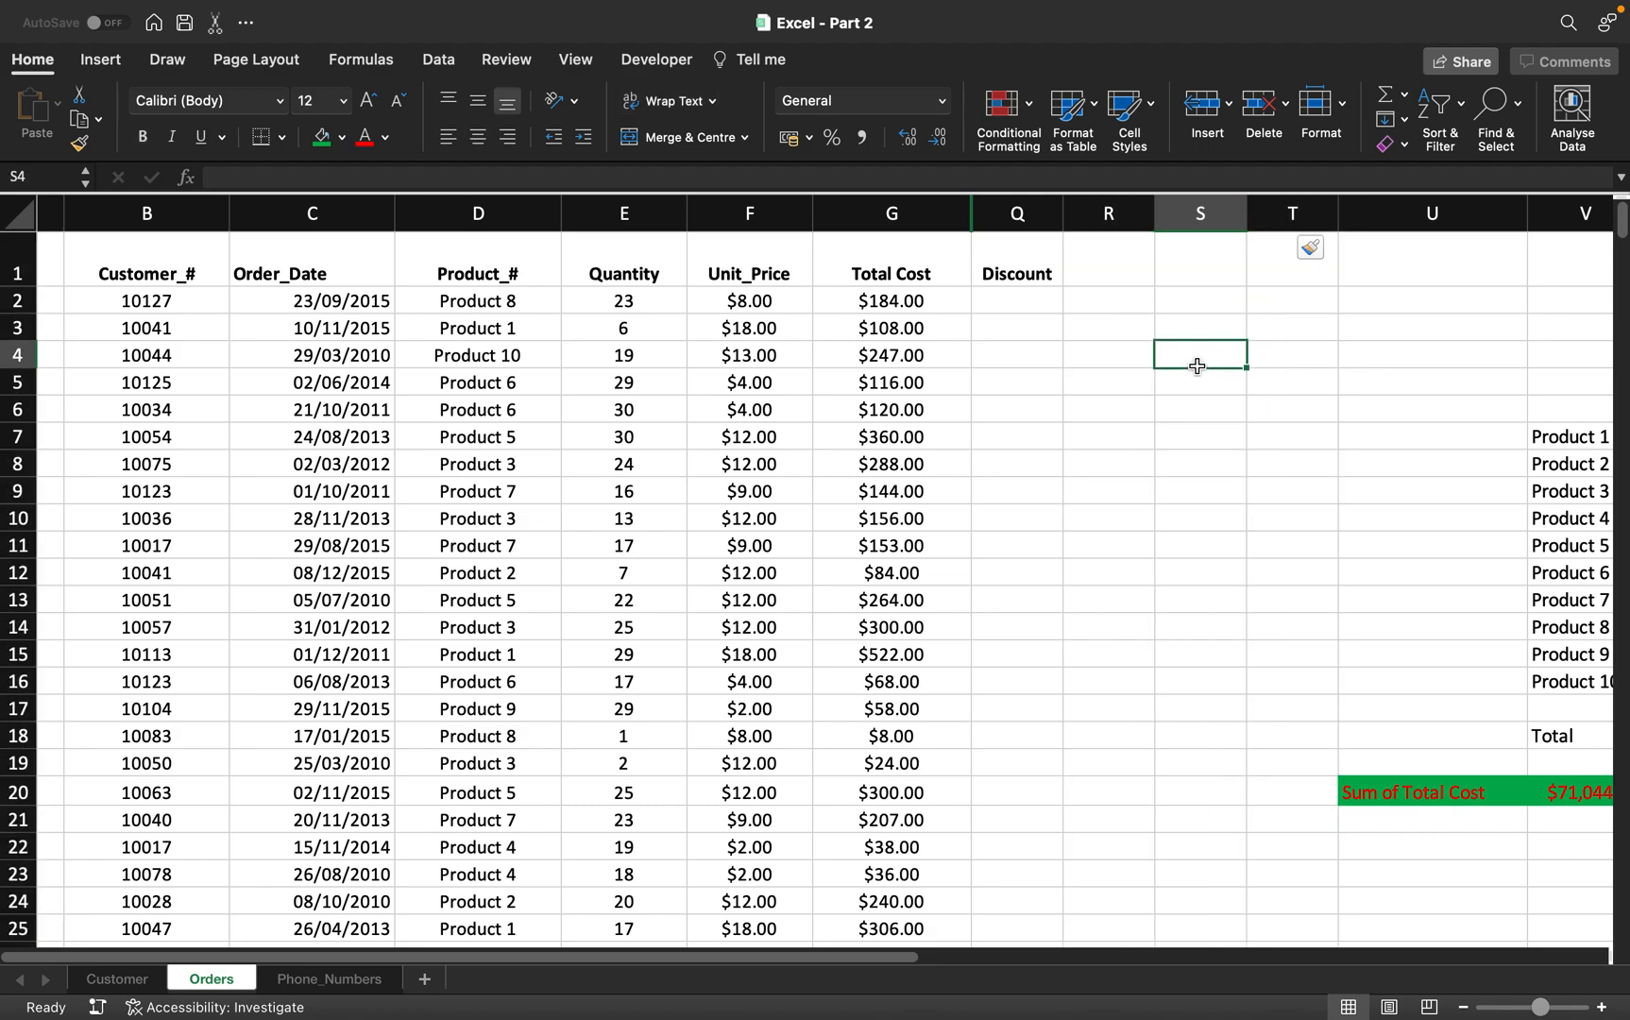
text(0-200)
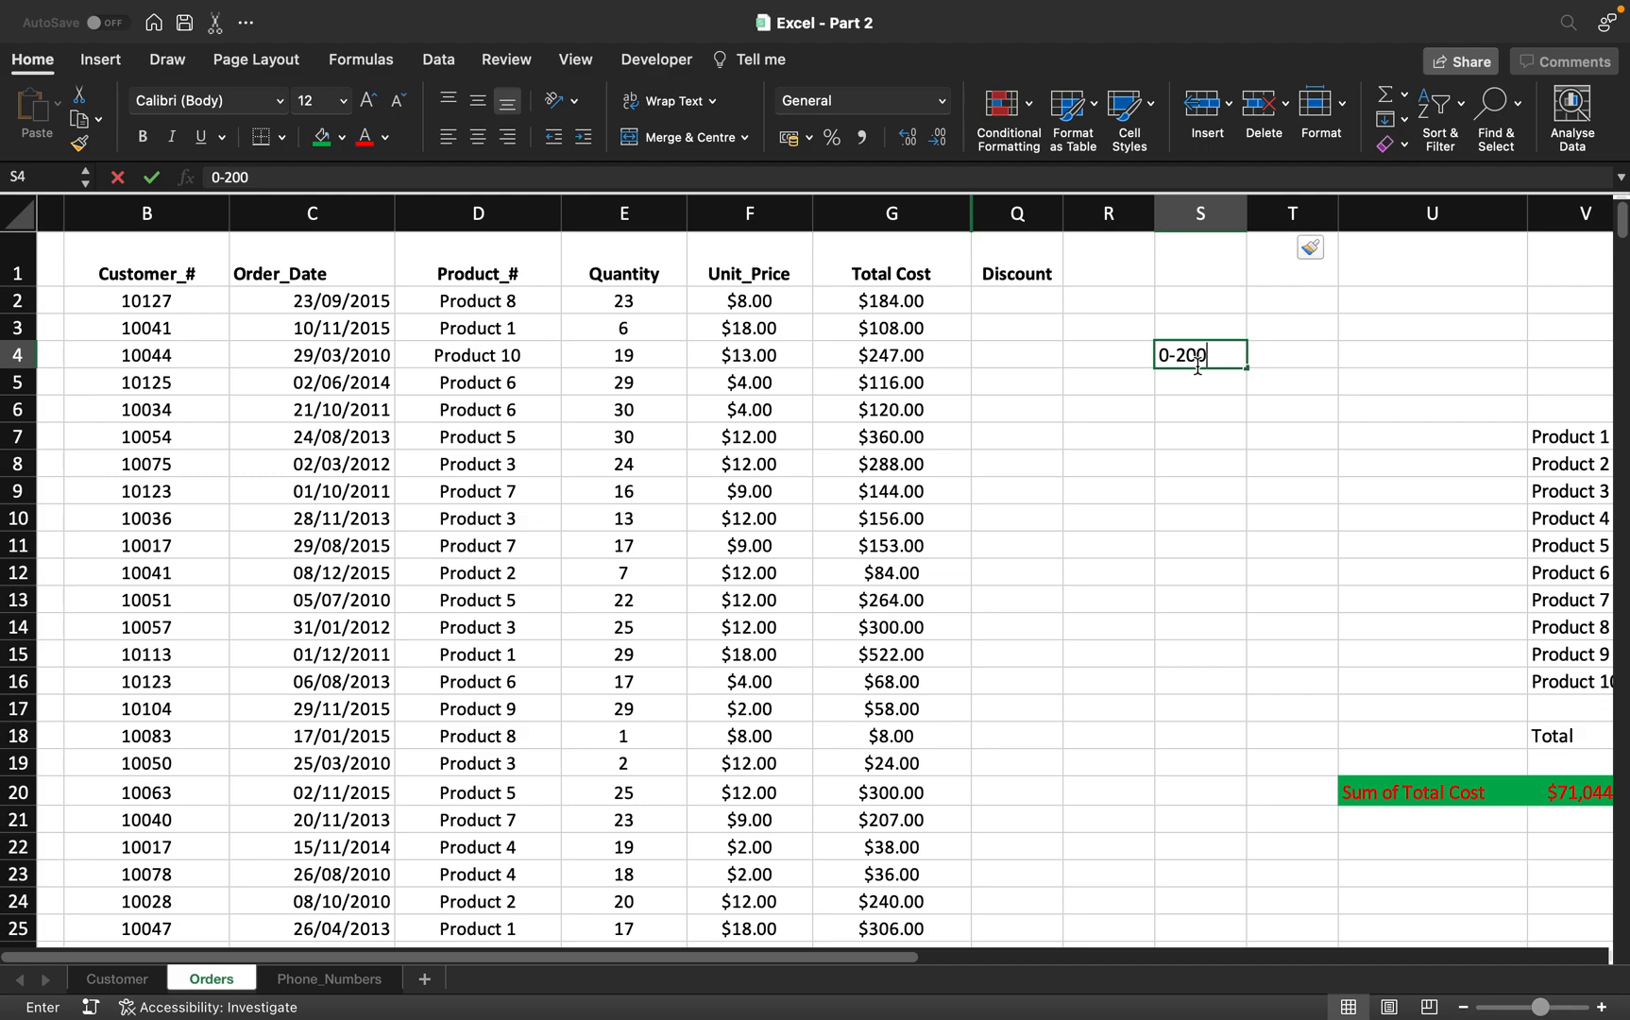
key(Tab)
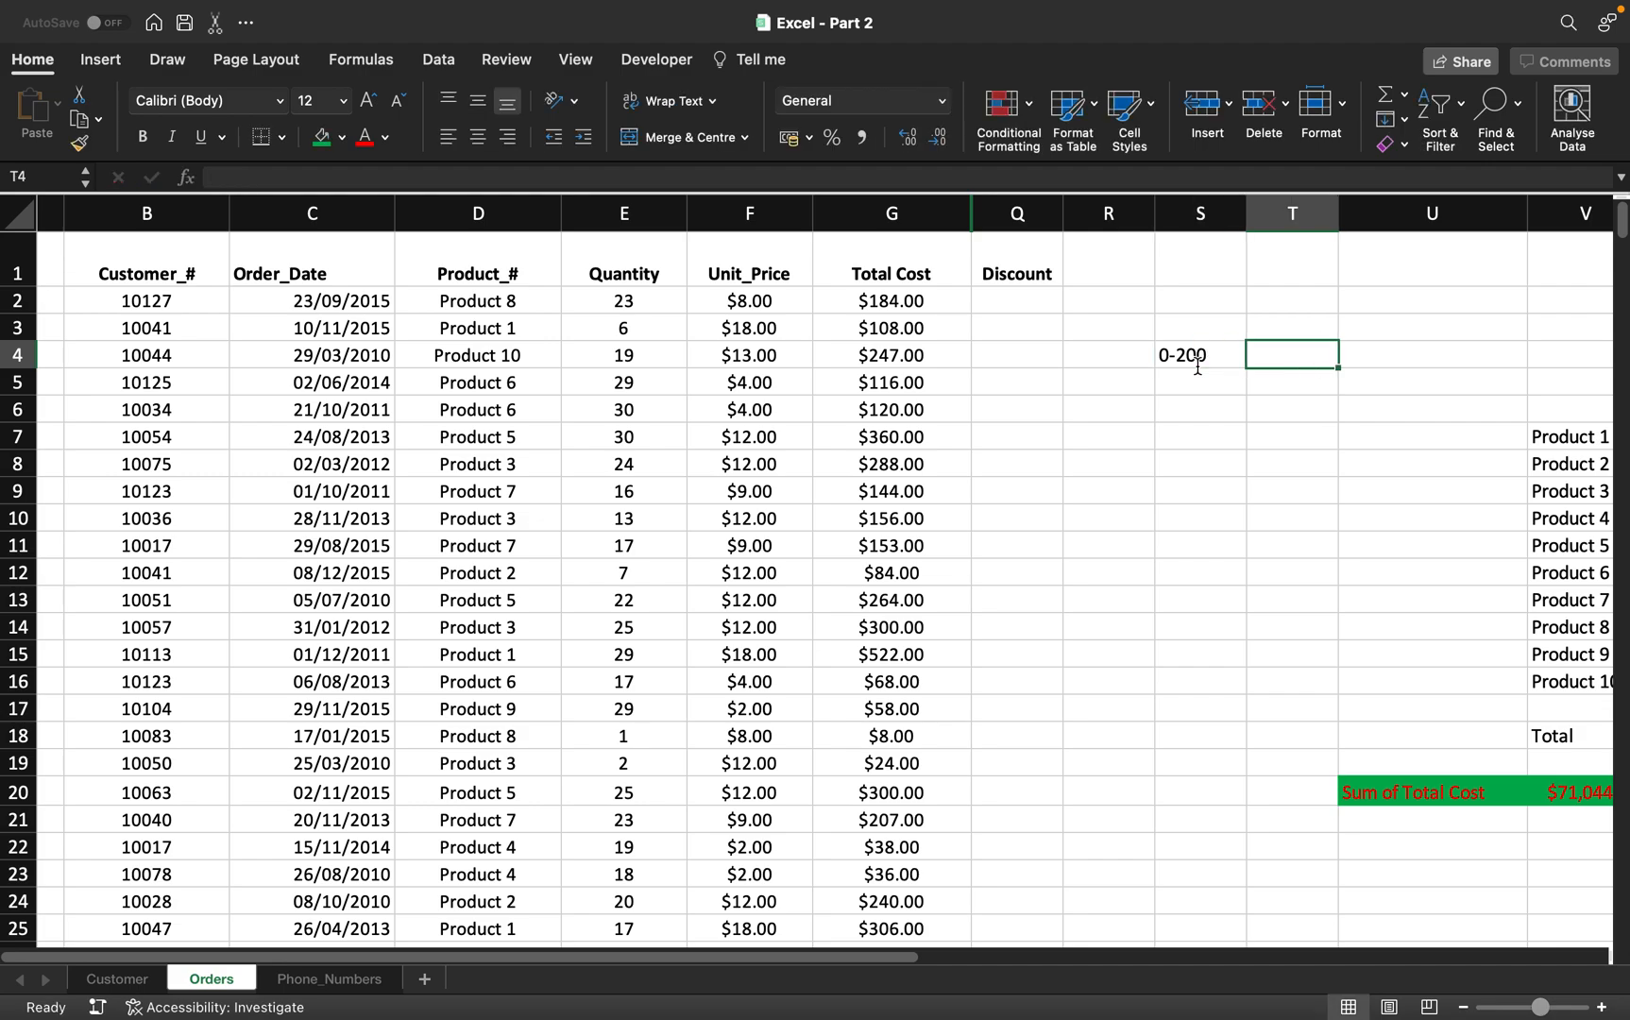
text(0.2)
key(Return)
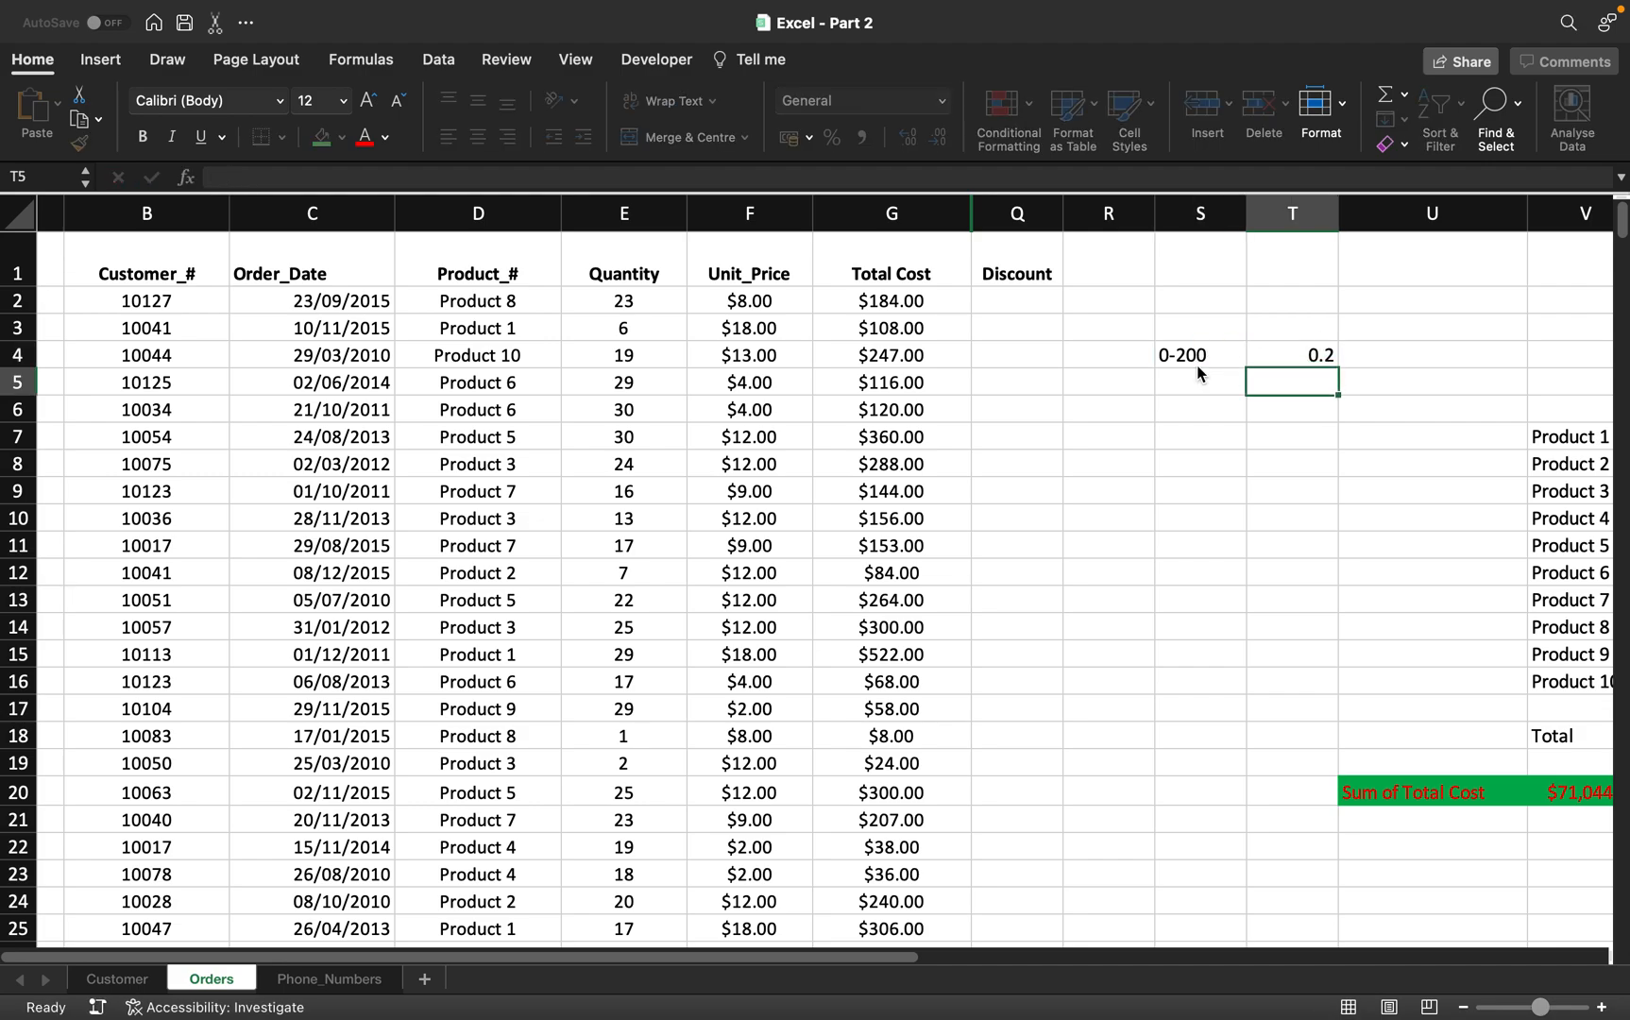
Add the range 200-500 in S5 with the discount rate 0.3 in T5.
click(1198, 375)
text(2)
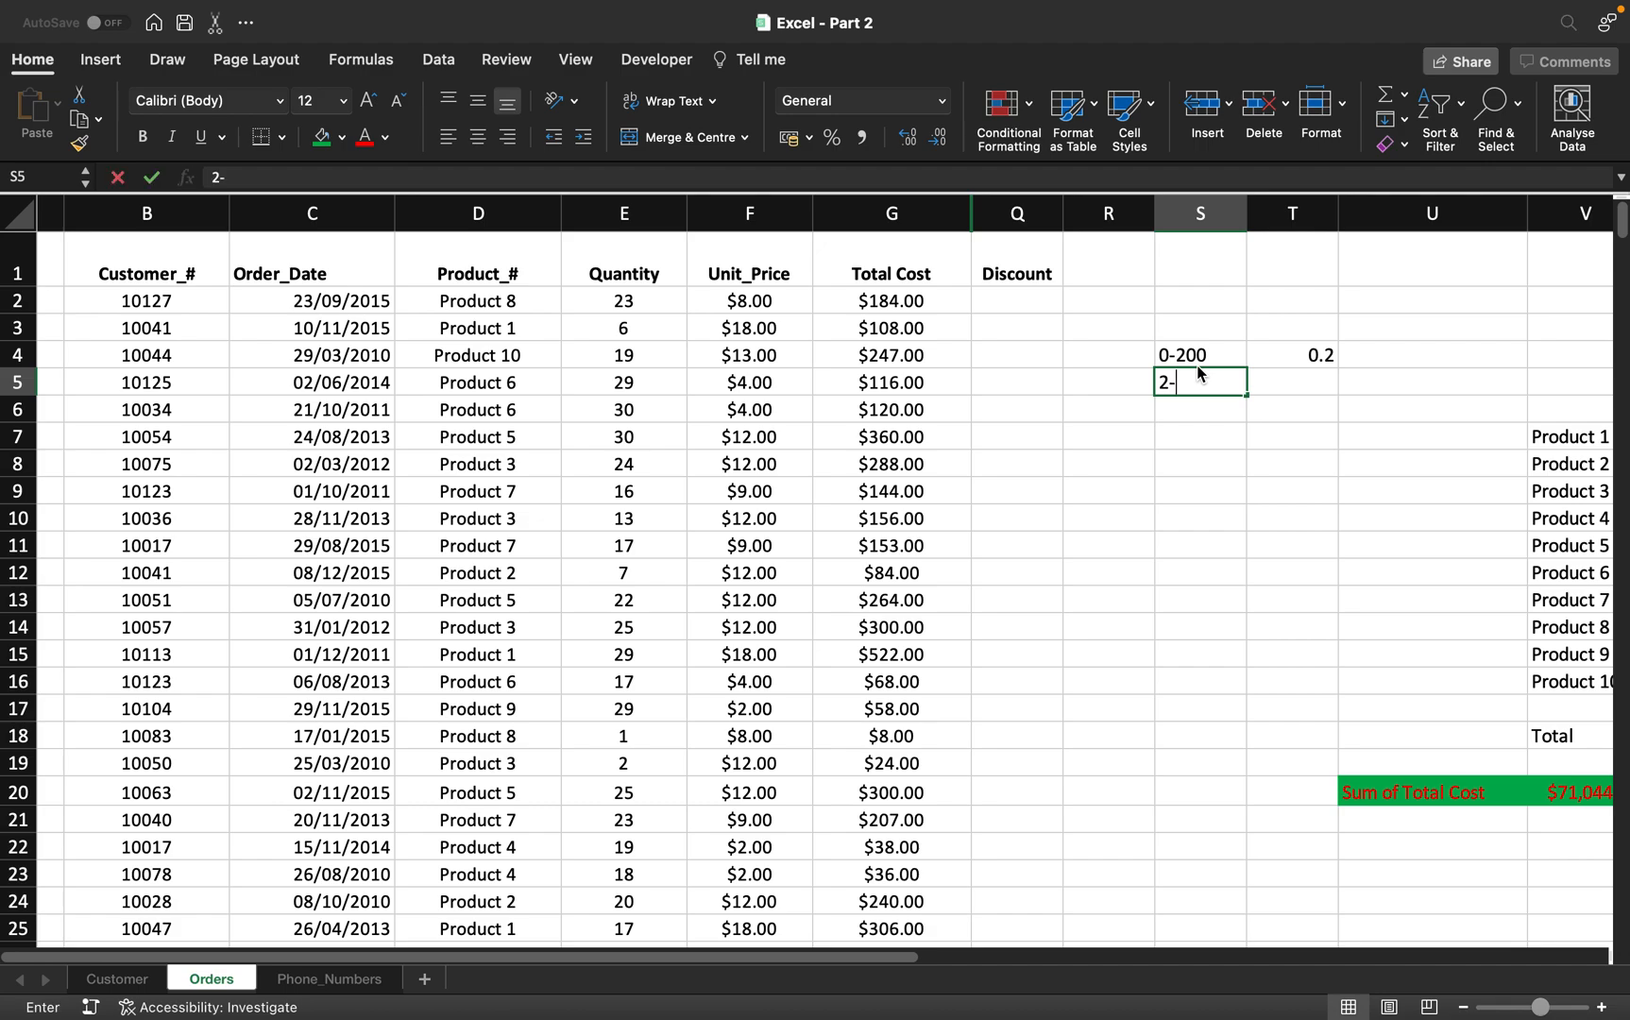
text(0)
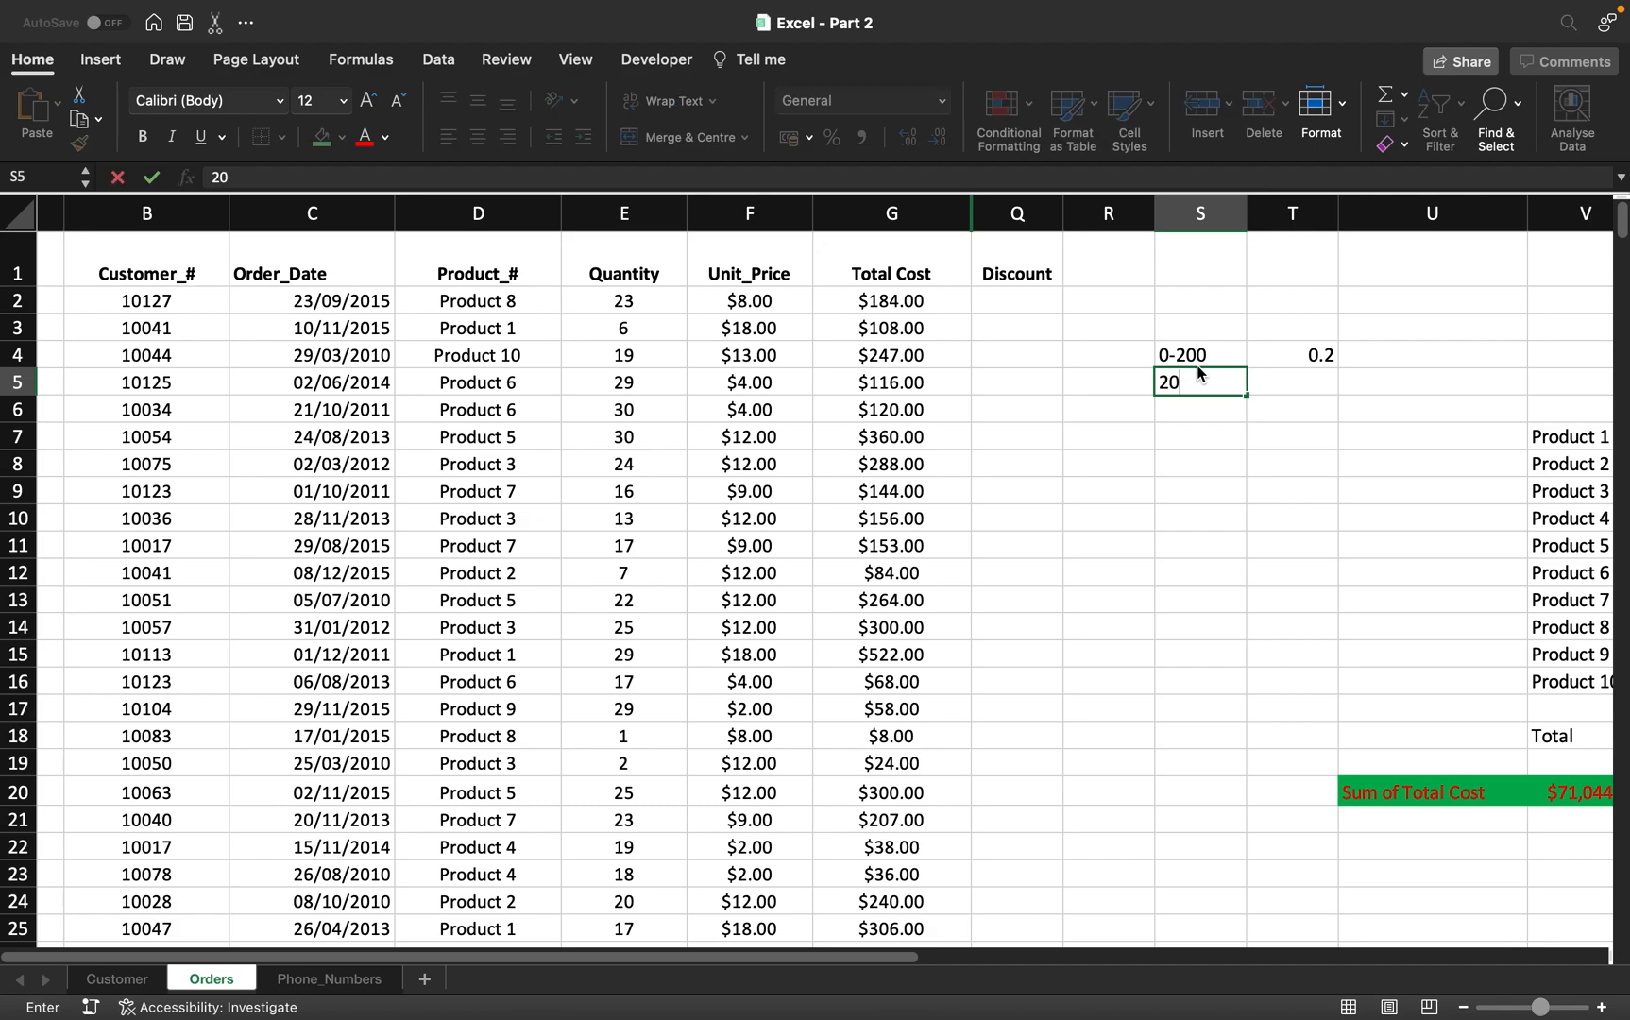
text(0-300)
key(Tab)
text(0.3)
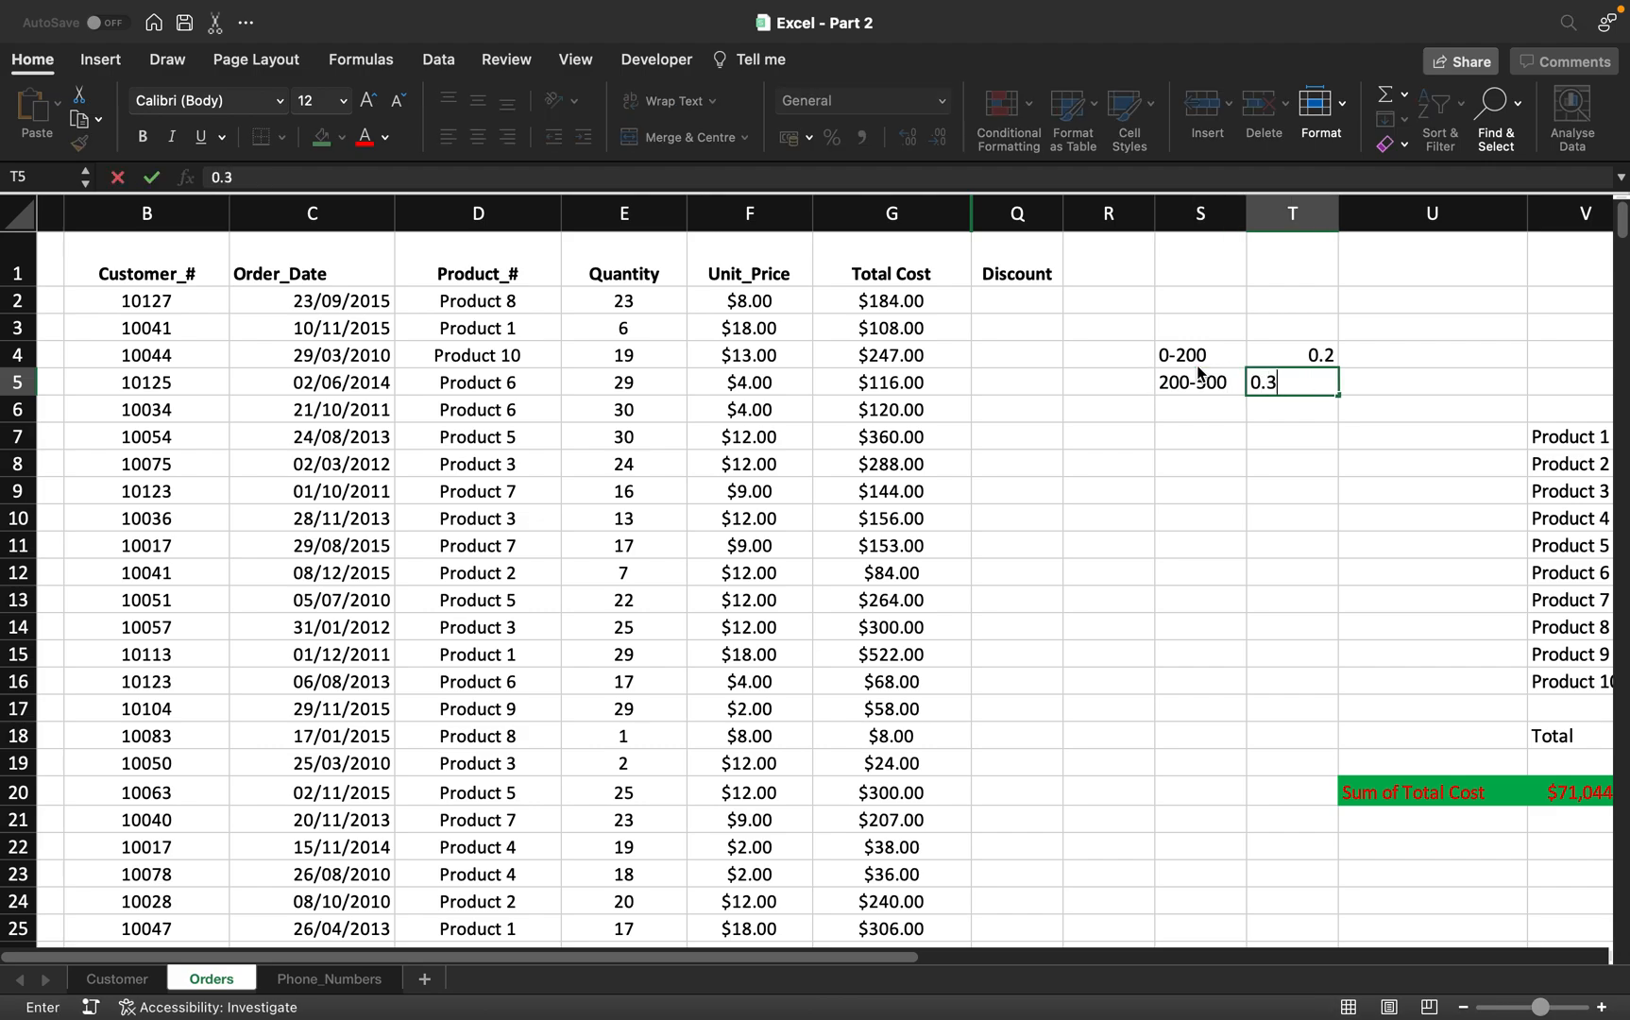
key(Return)
Add the range 500+ in S6 with the discount rate 0.4 in T6.
key(Left)
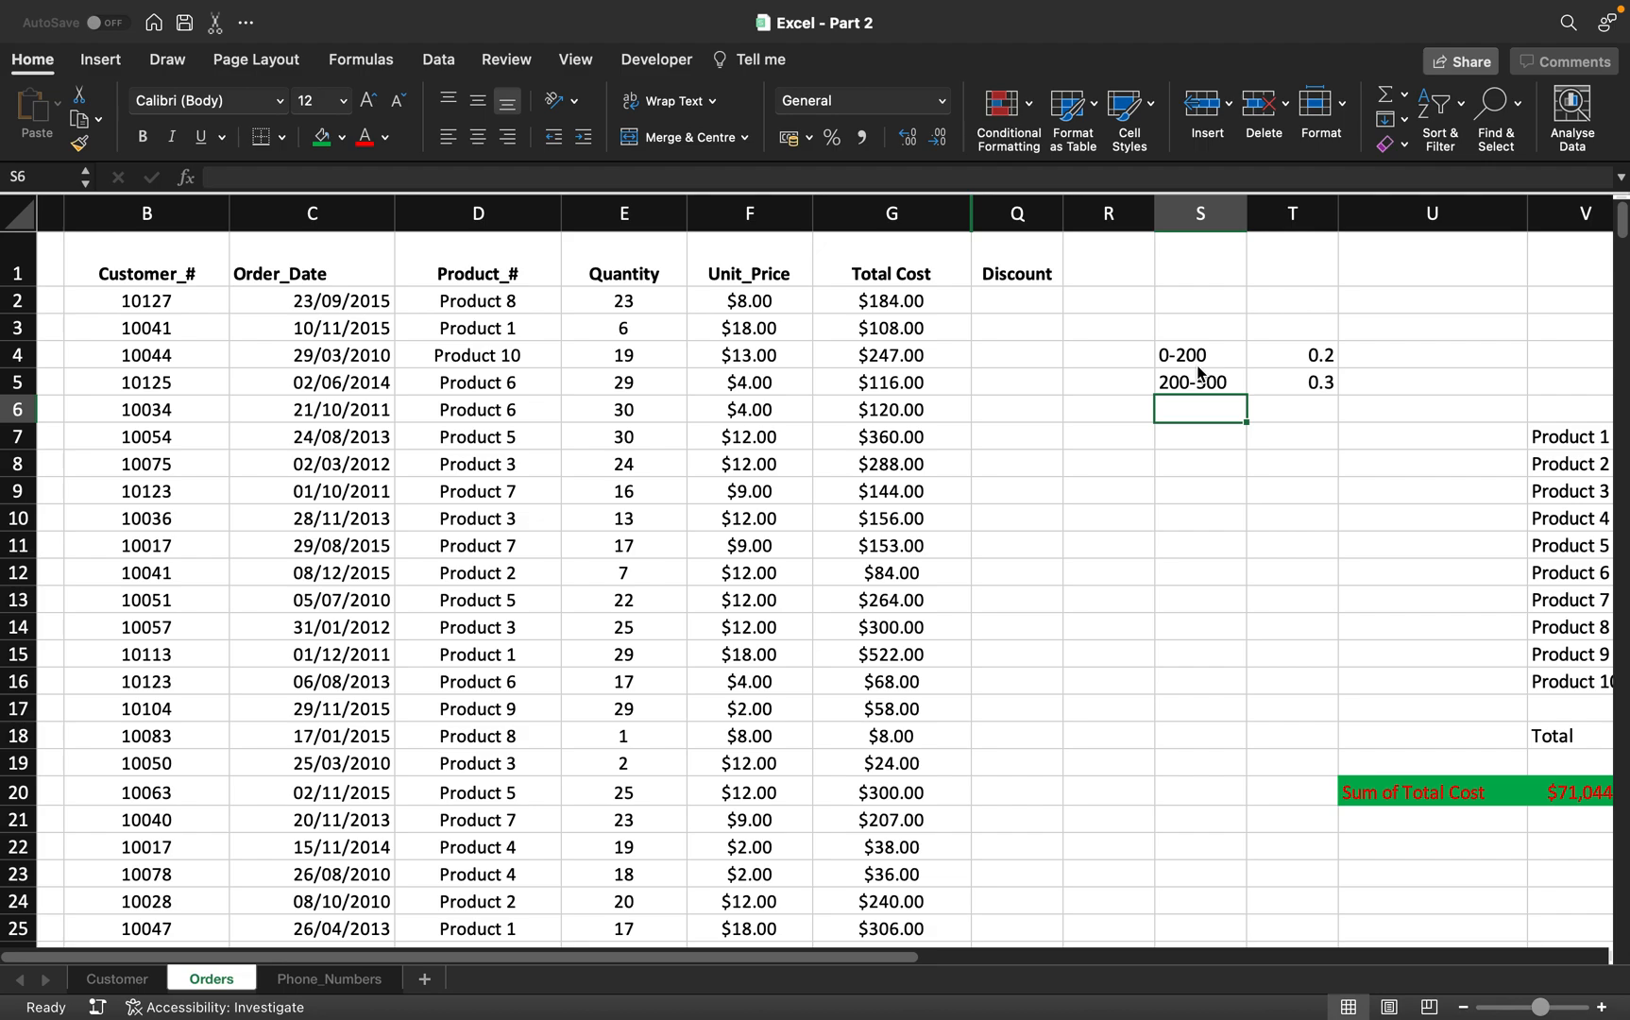
text(500+)
key(Tab)
text(4)
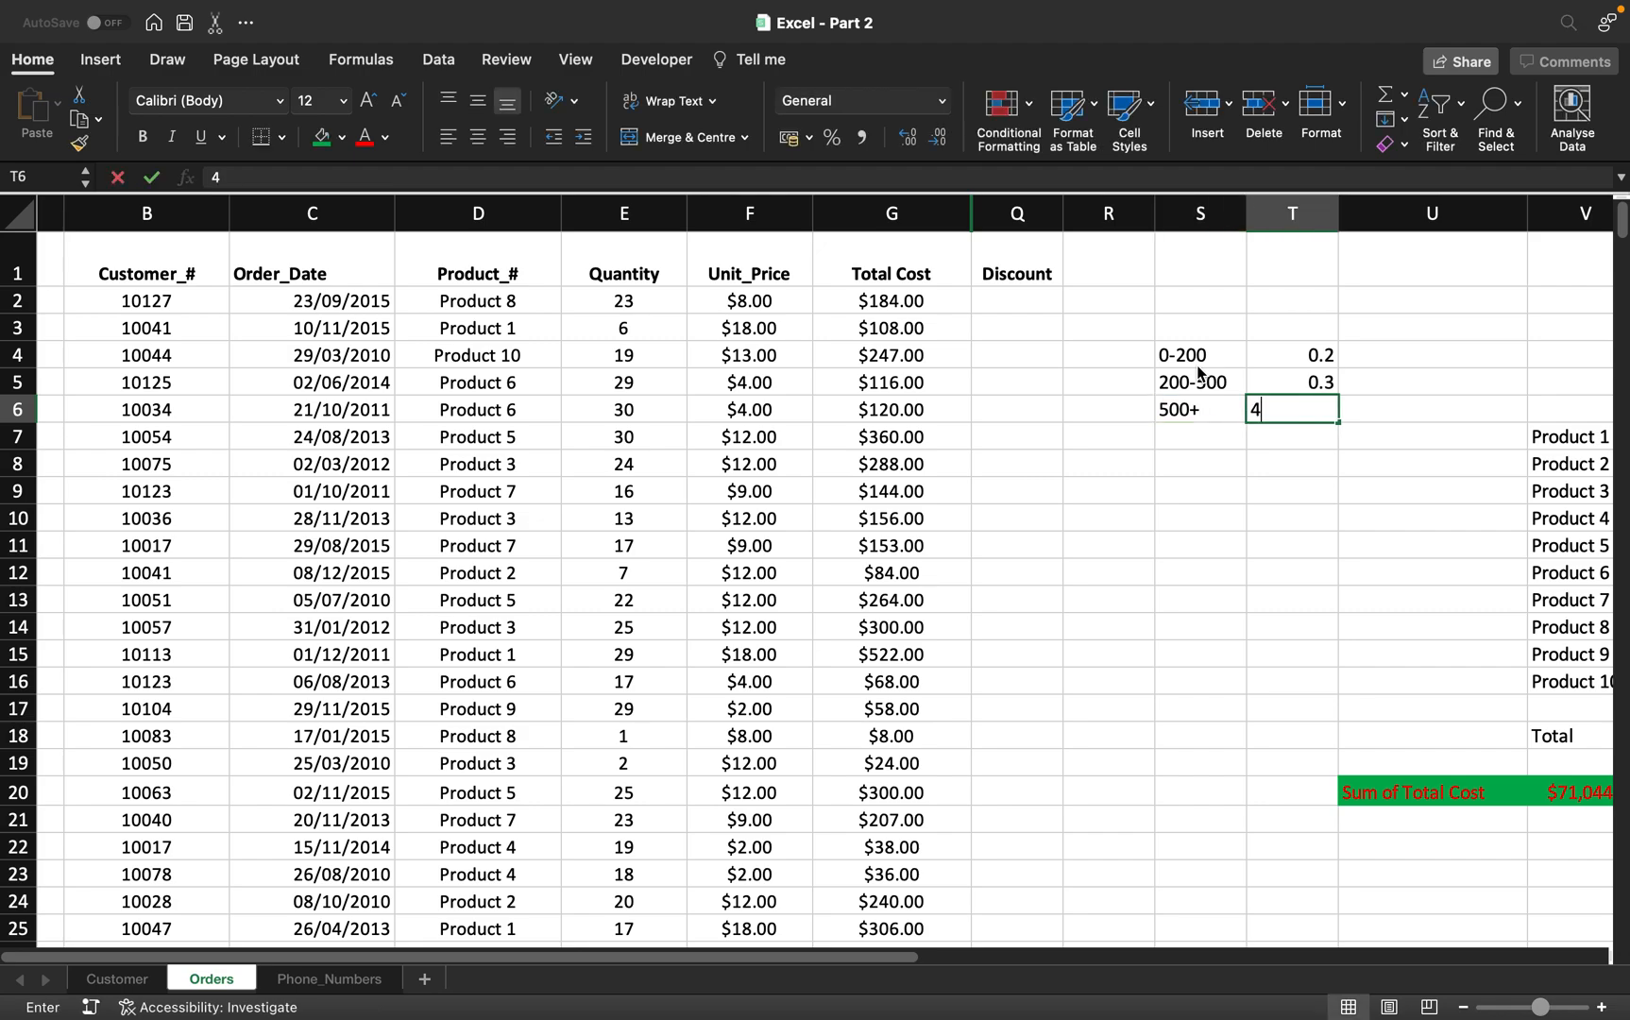
key(BackSpace)
text(0.4)
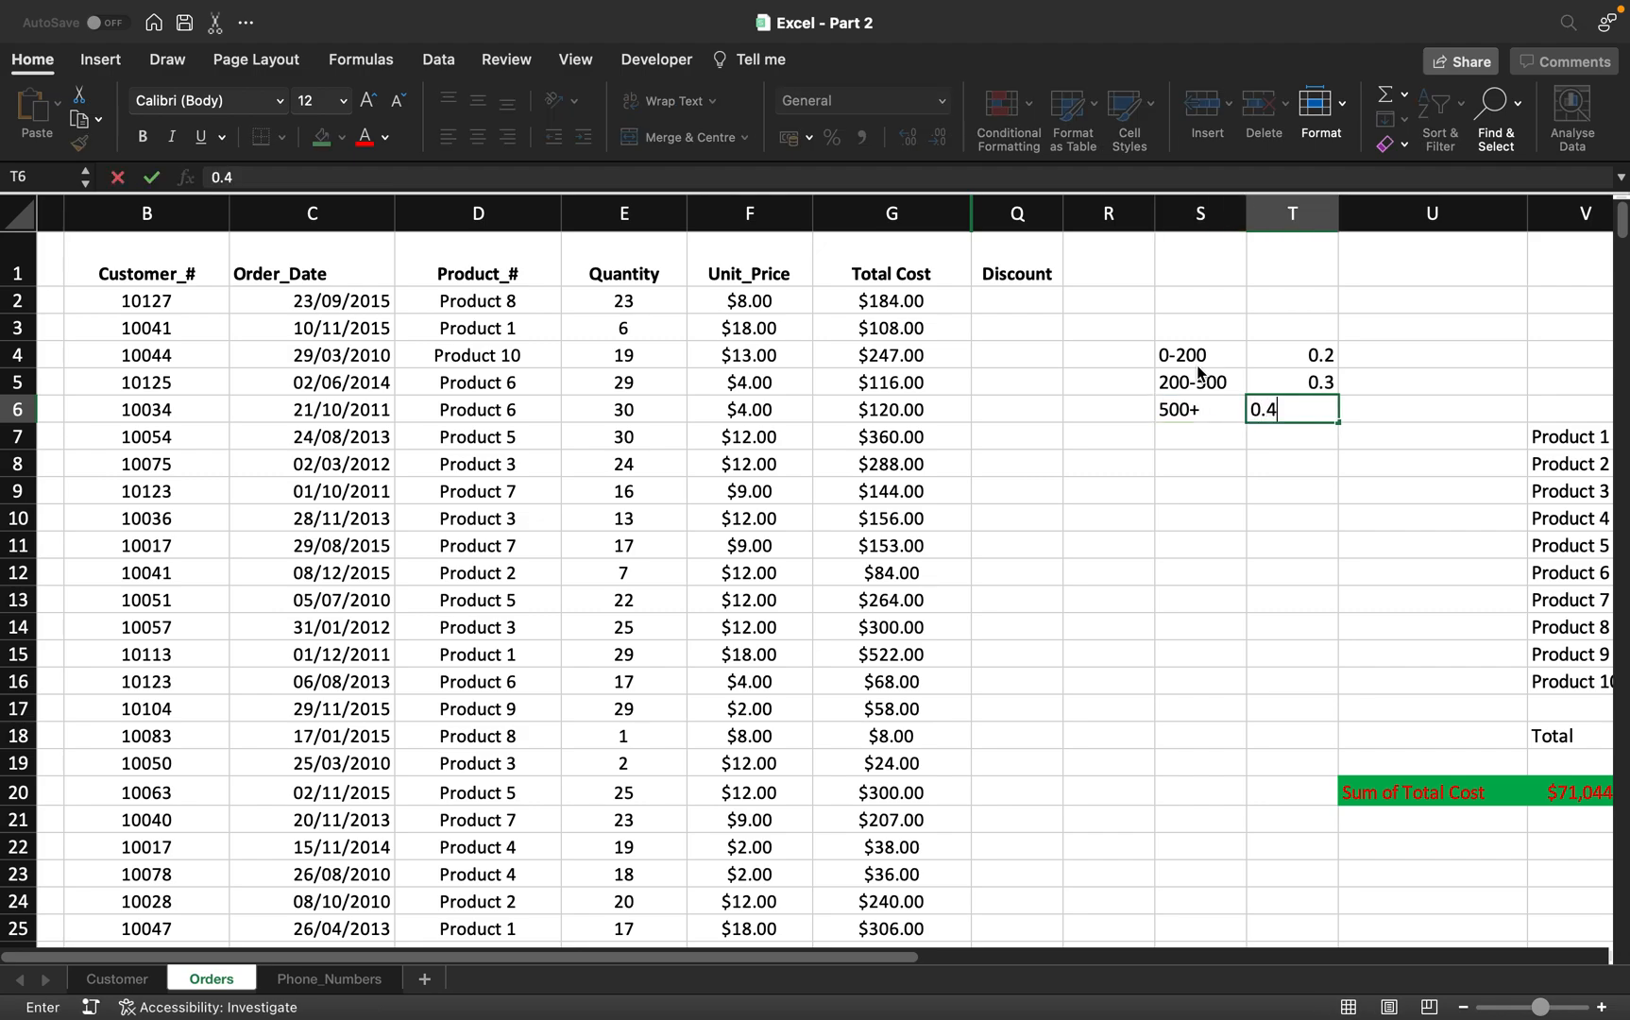
click(1201, 437)
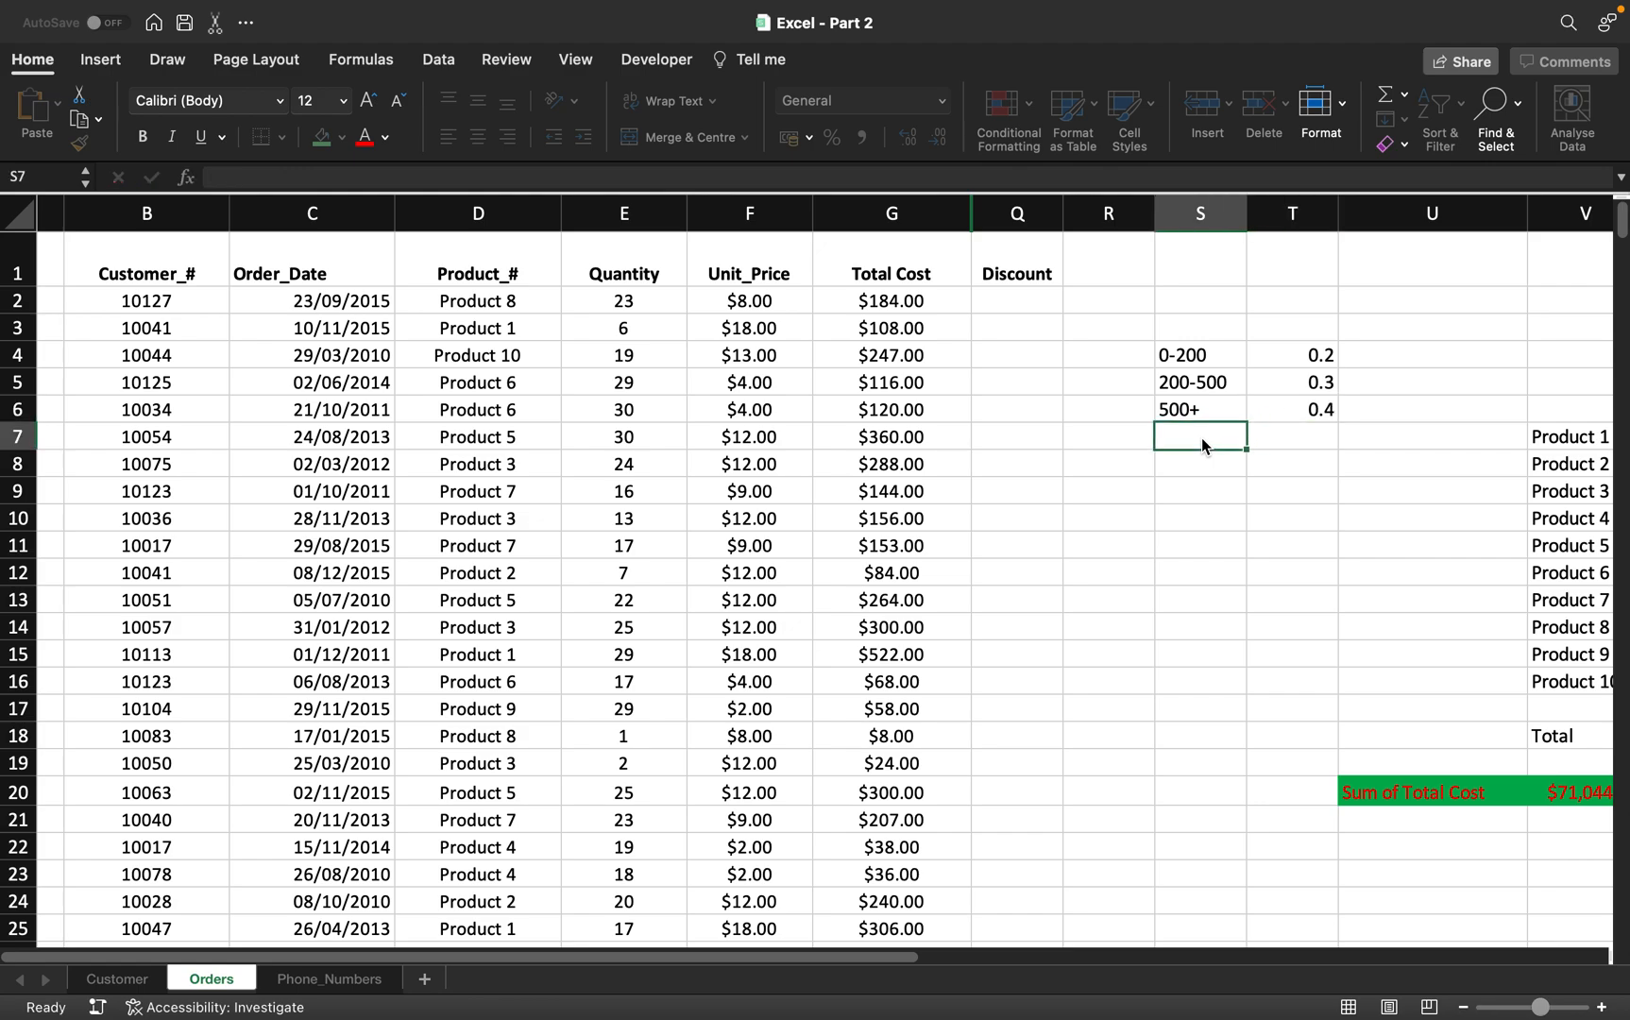
click(996, 303)
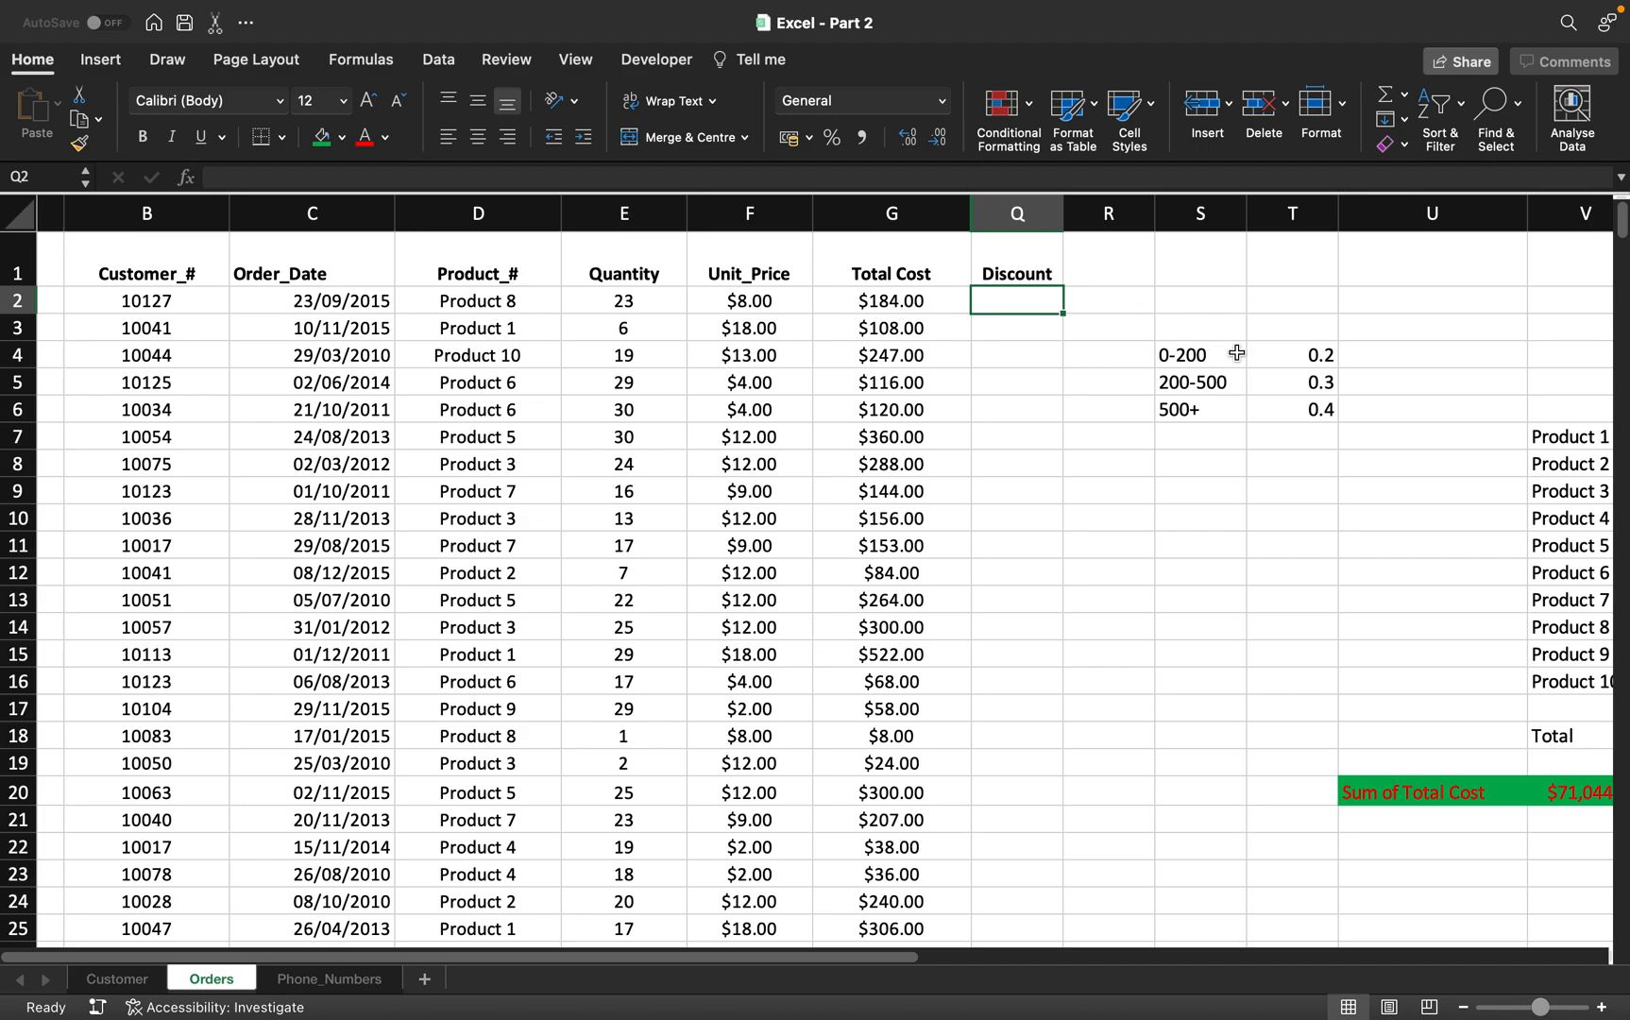
click(1317, 357)
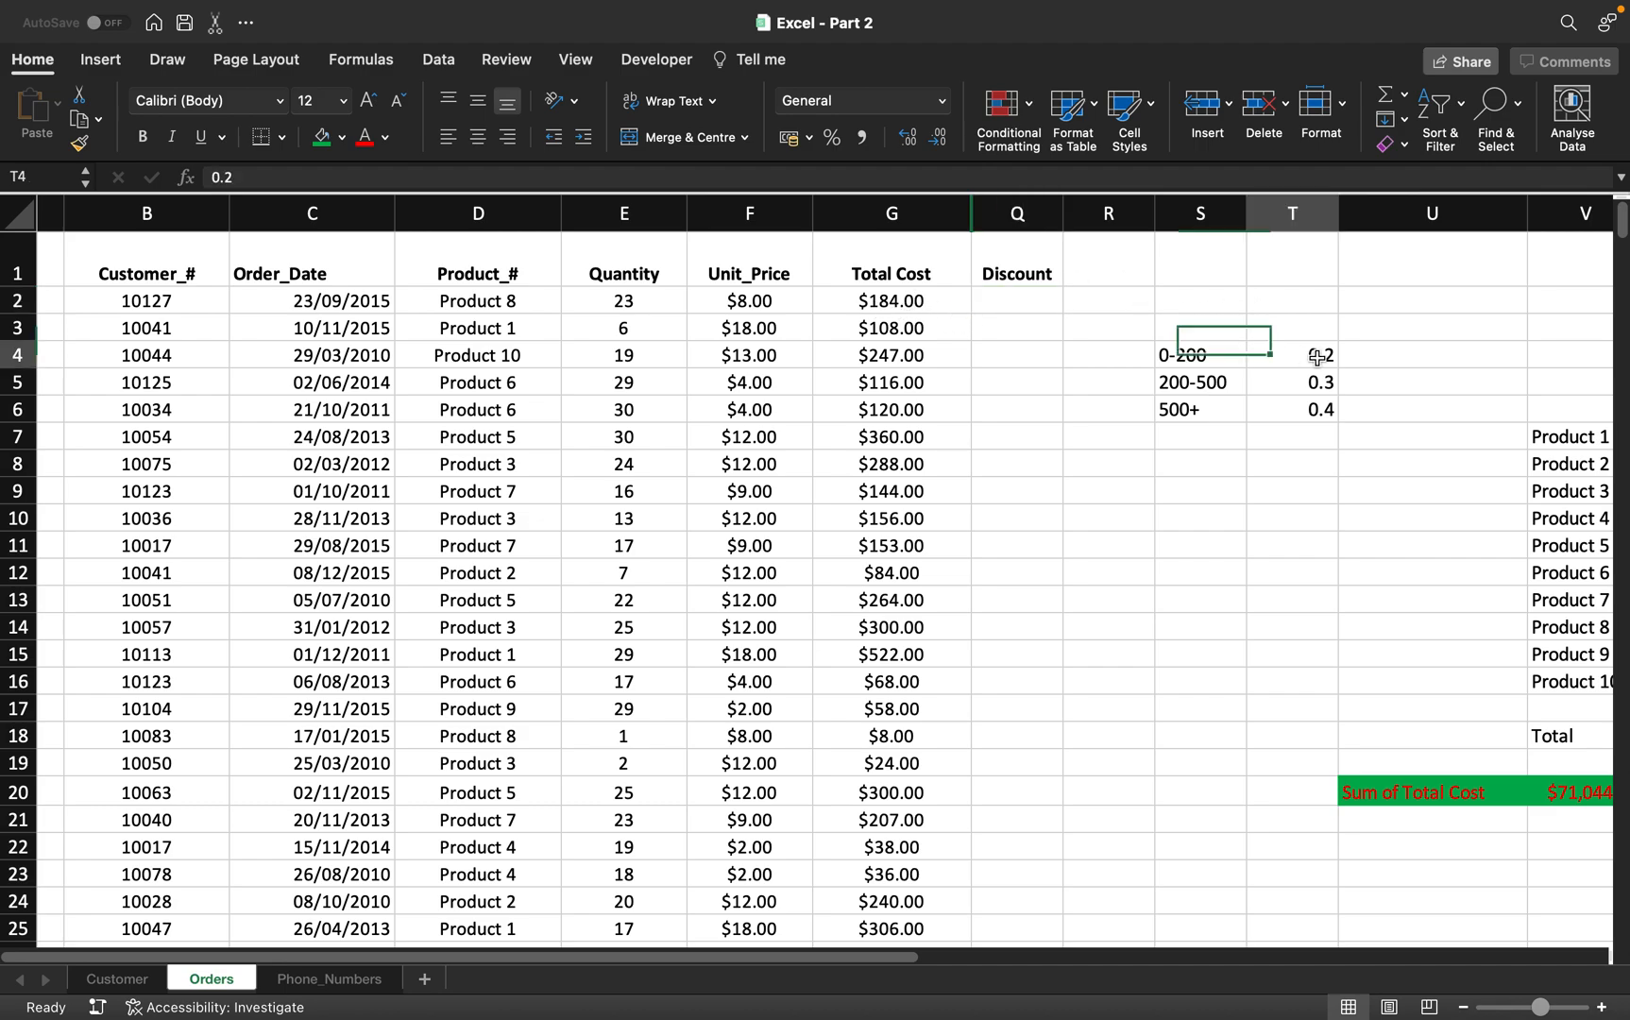
click(1006, 298)
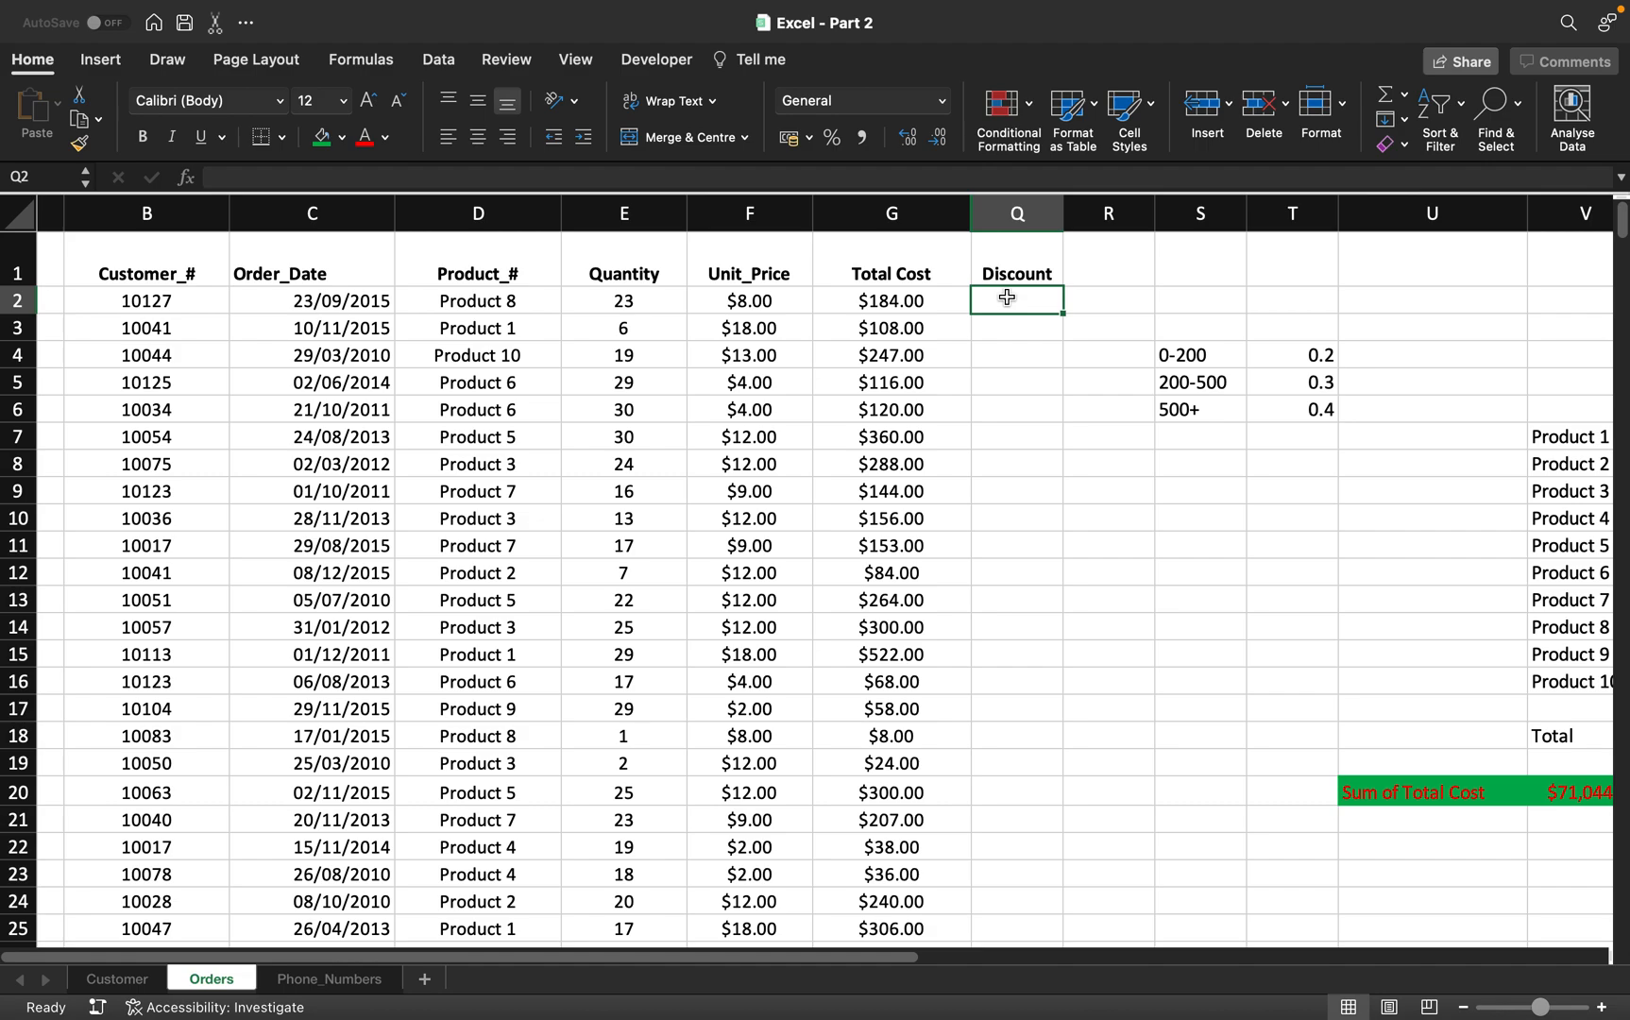
text(if()
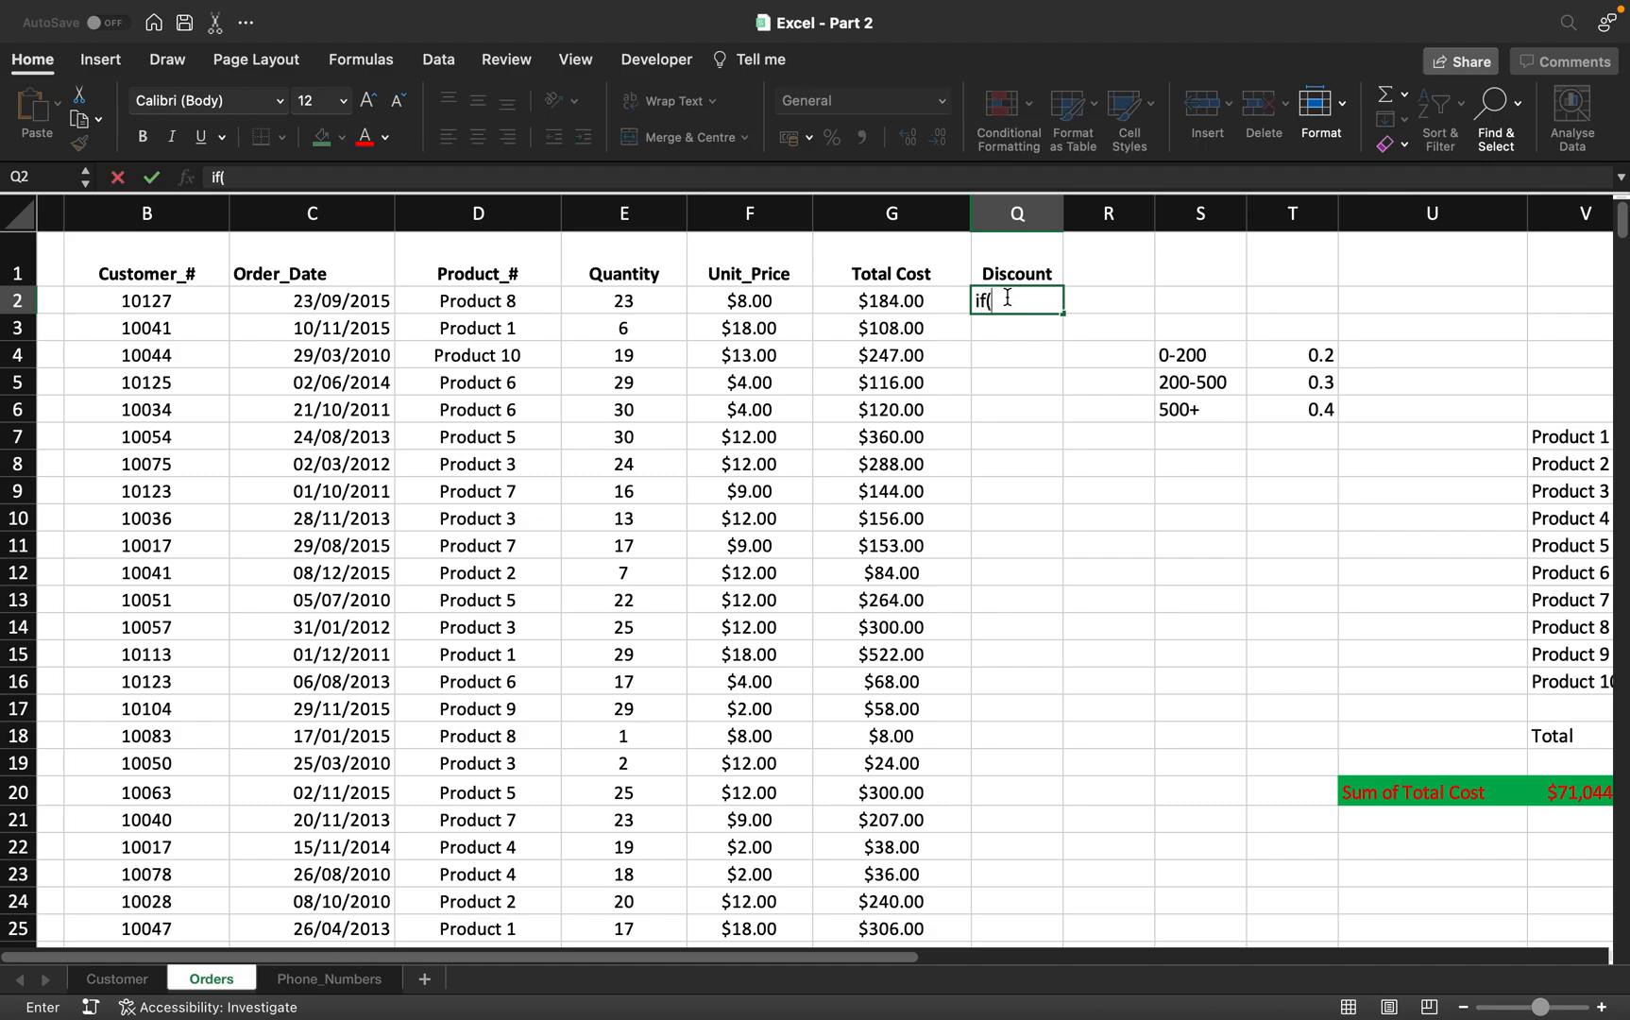
key(BackSpace)
key(BackSpace)
key(BackSpace)
text(=)
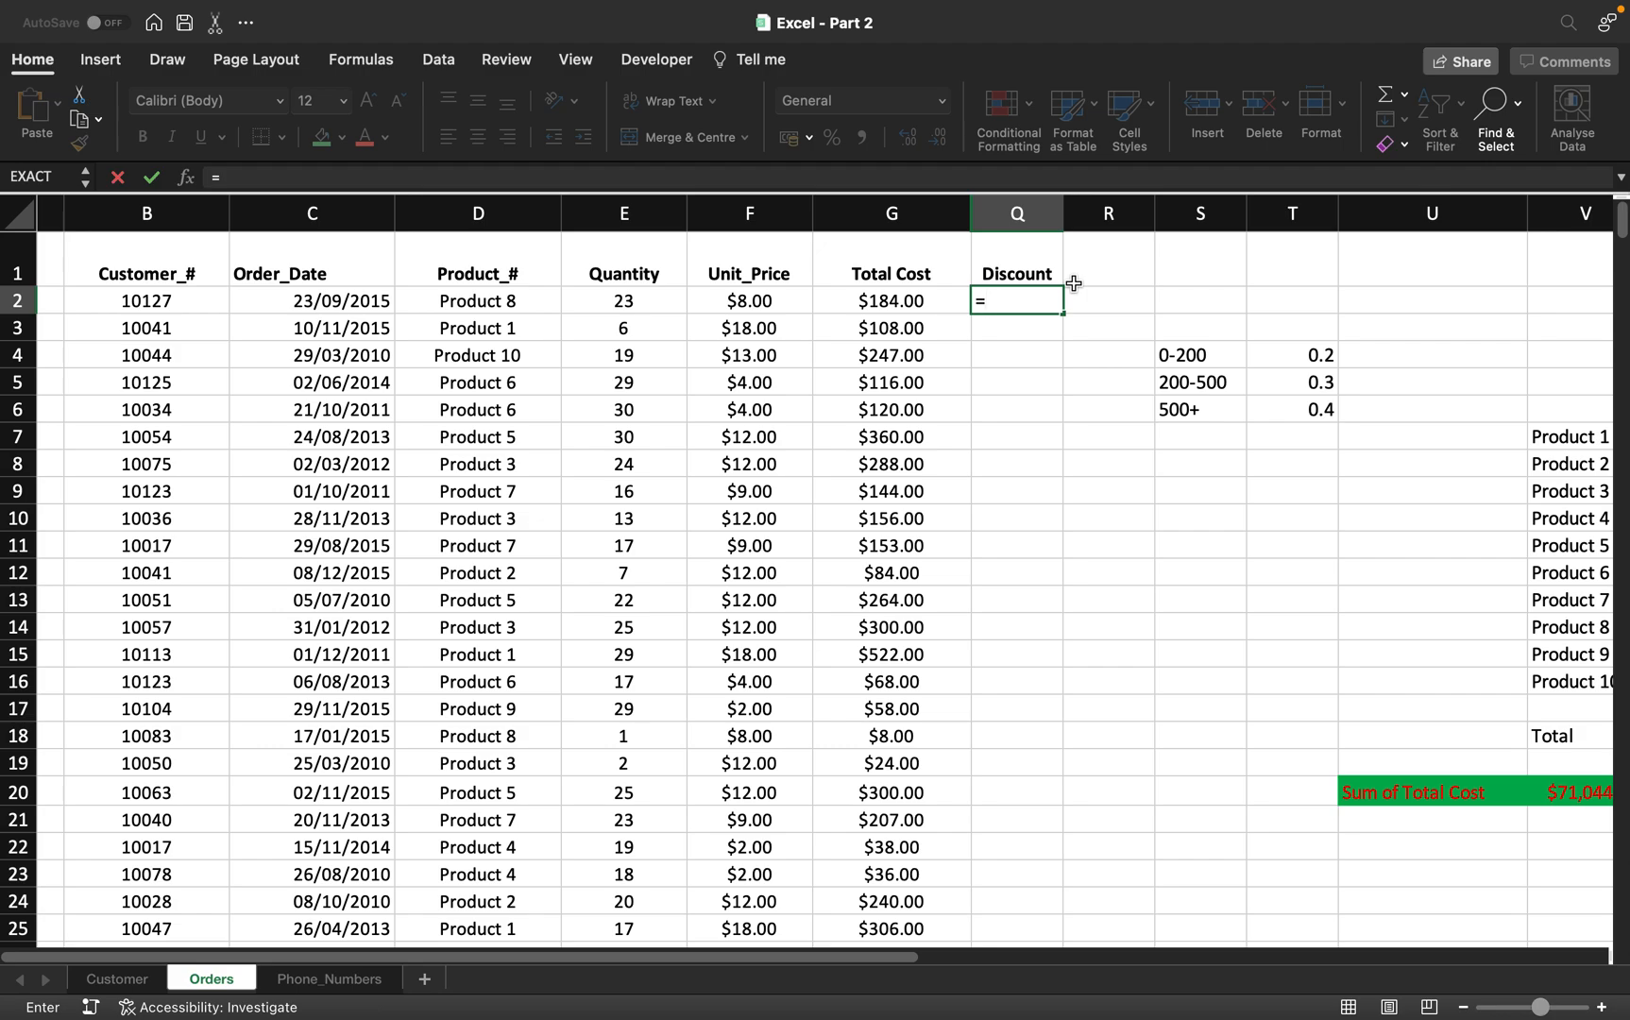
text(if()
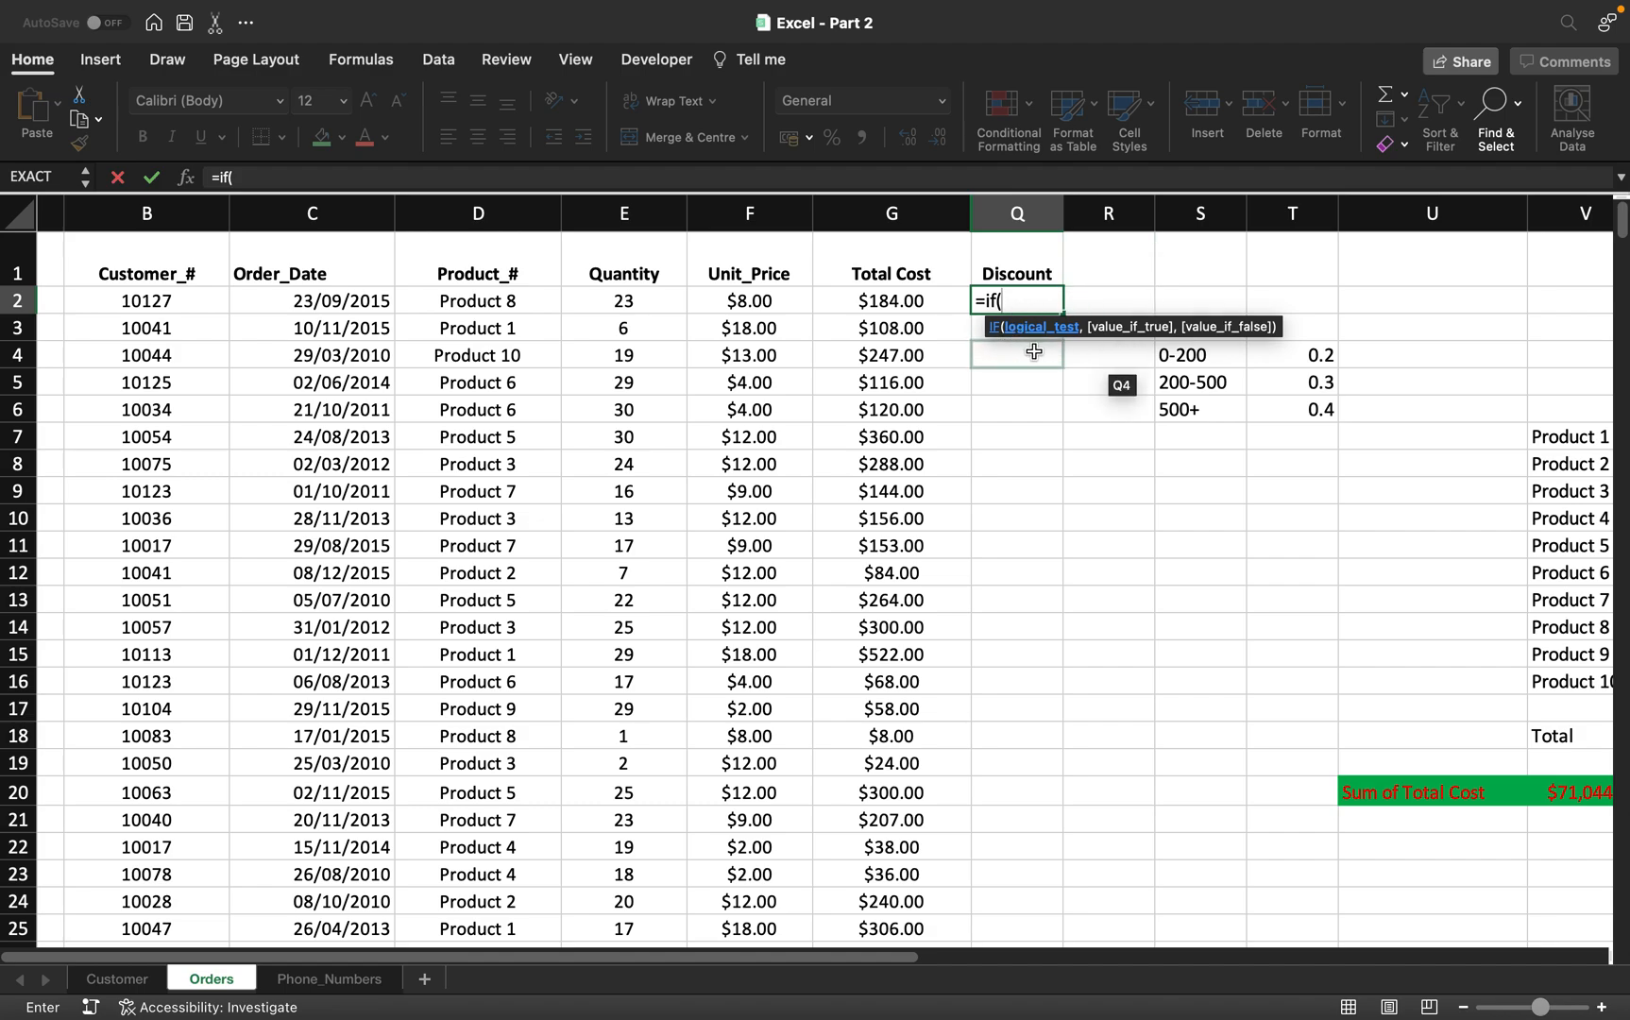
click(905, 303)
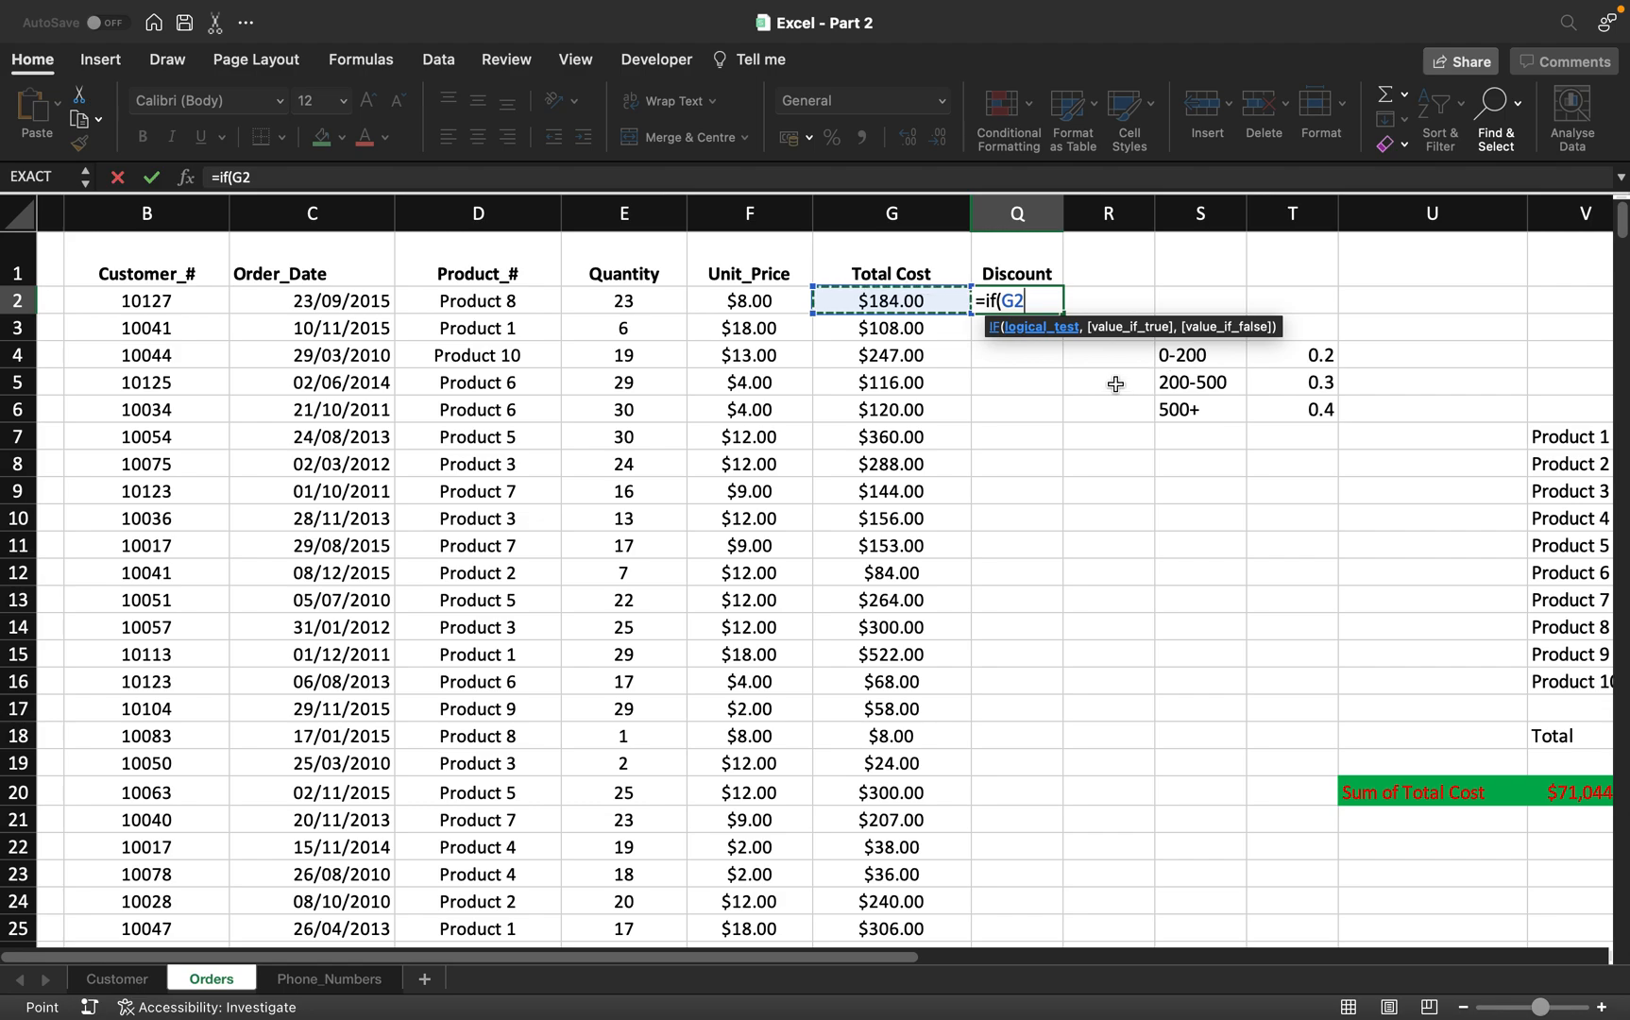
text(>)
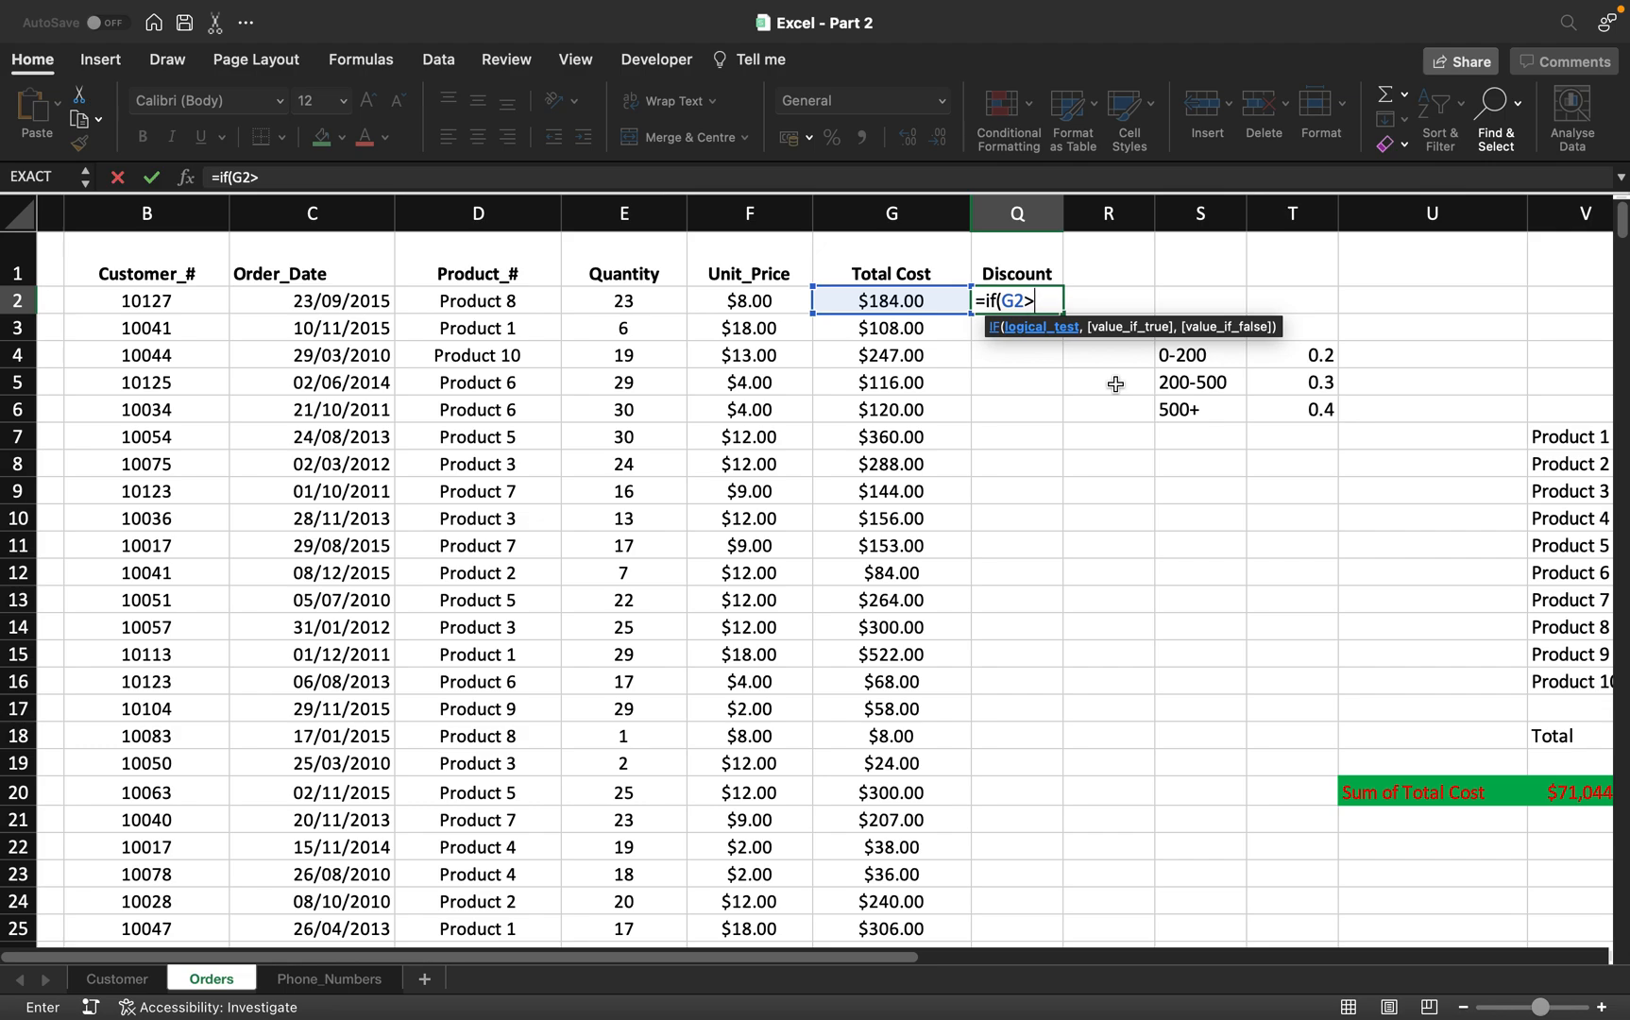
text(0)
key(Return)
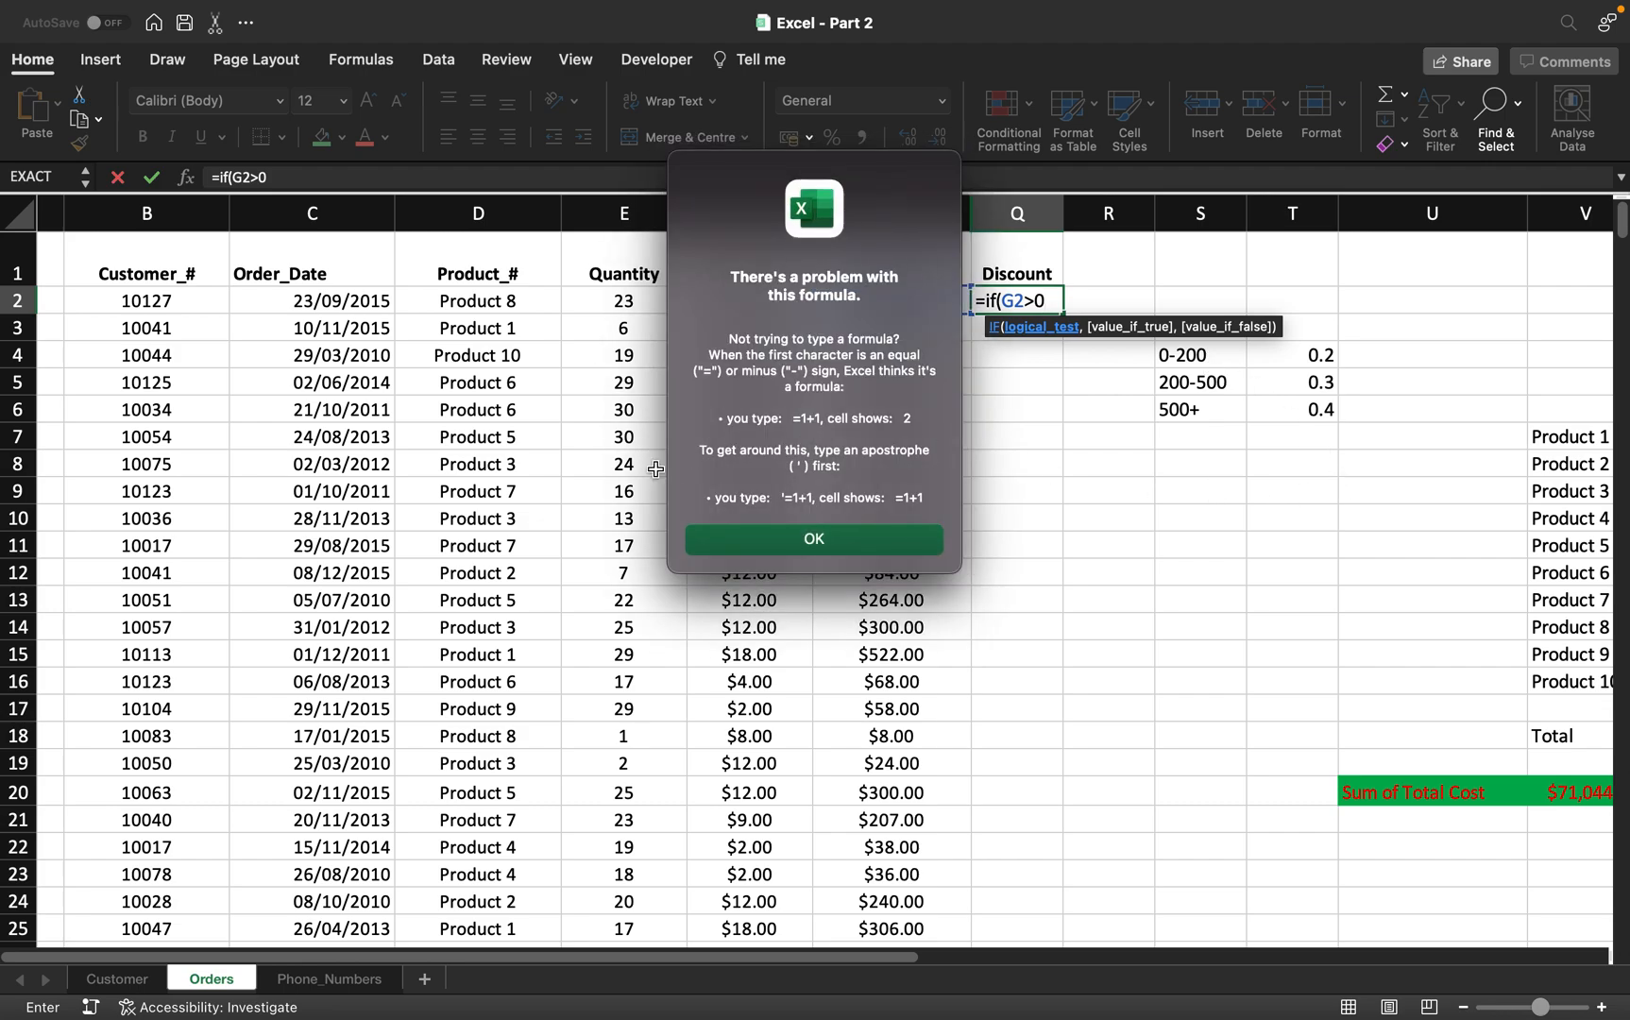
click(706, 546)
key(BackSpace)
key(BackSpace)
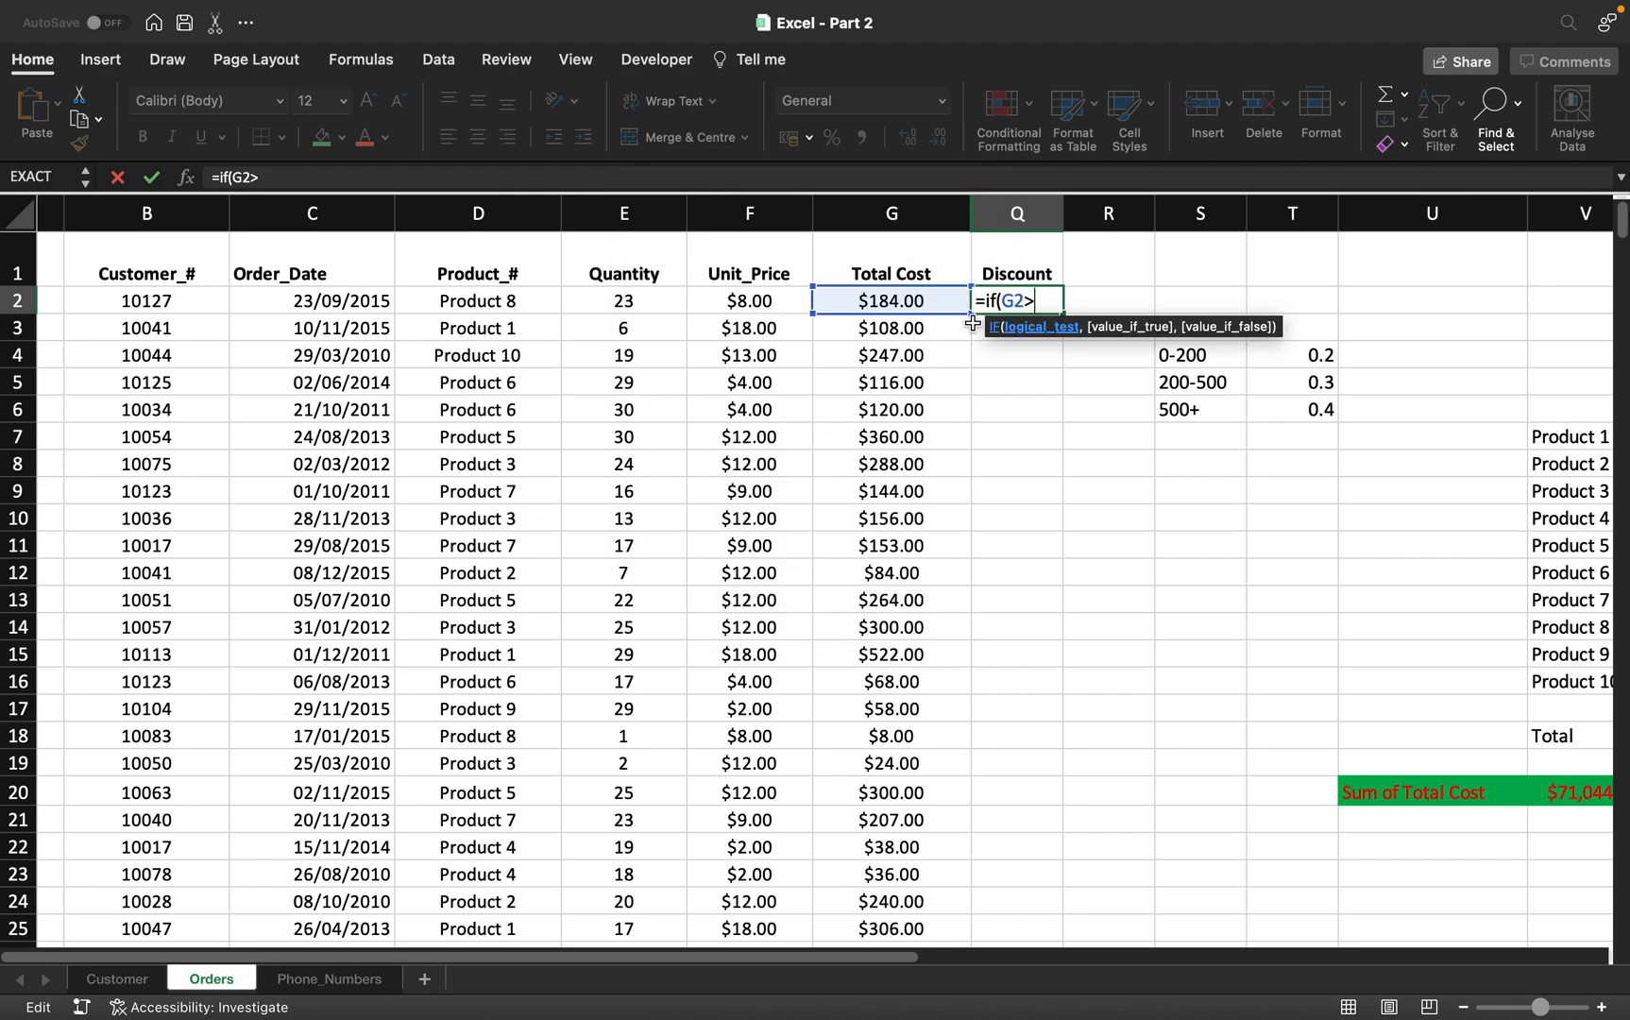
key(BackSpace)
key(BackSpace)
key(BackSpace)
key(BackSpace)
key(BackSpace)
key(BackSpace)
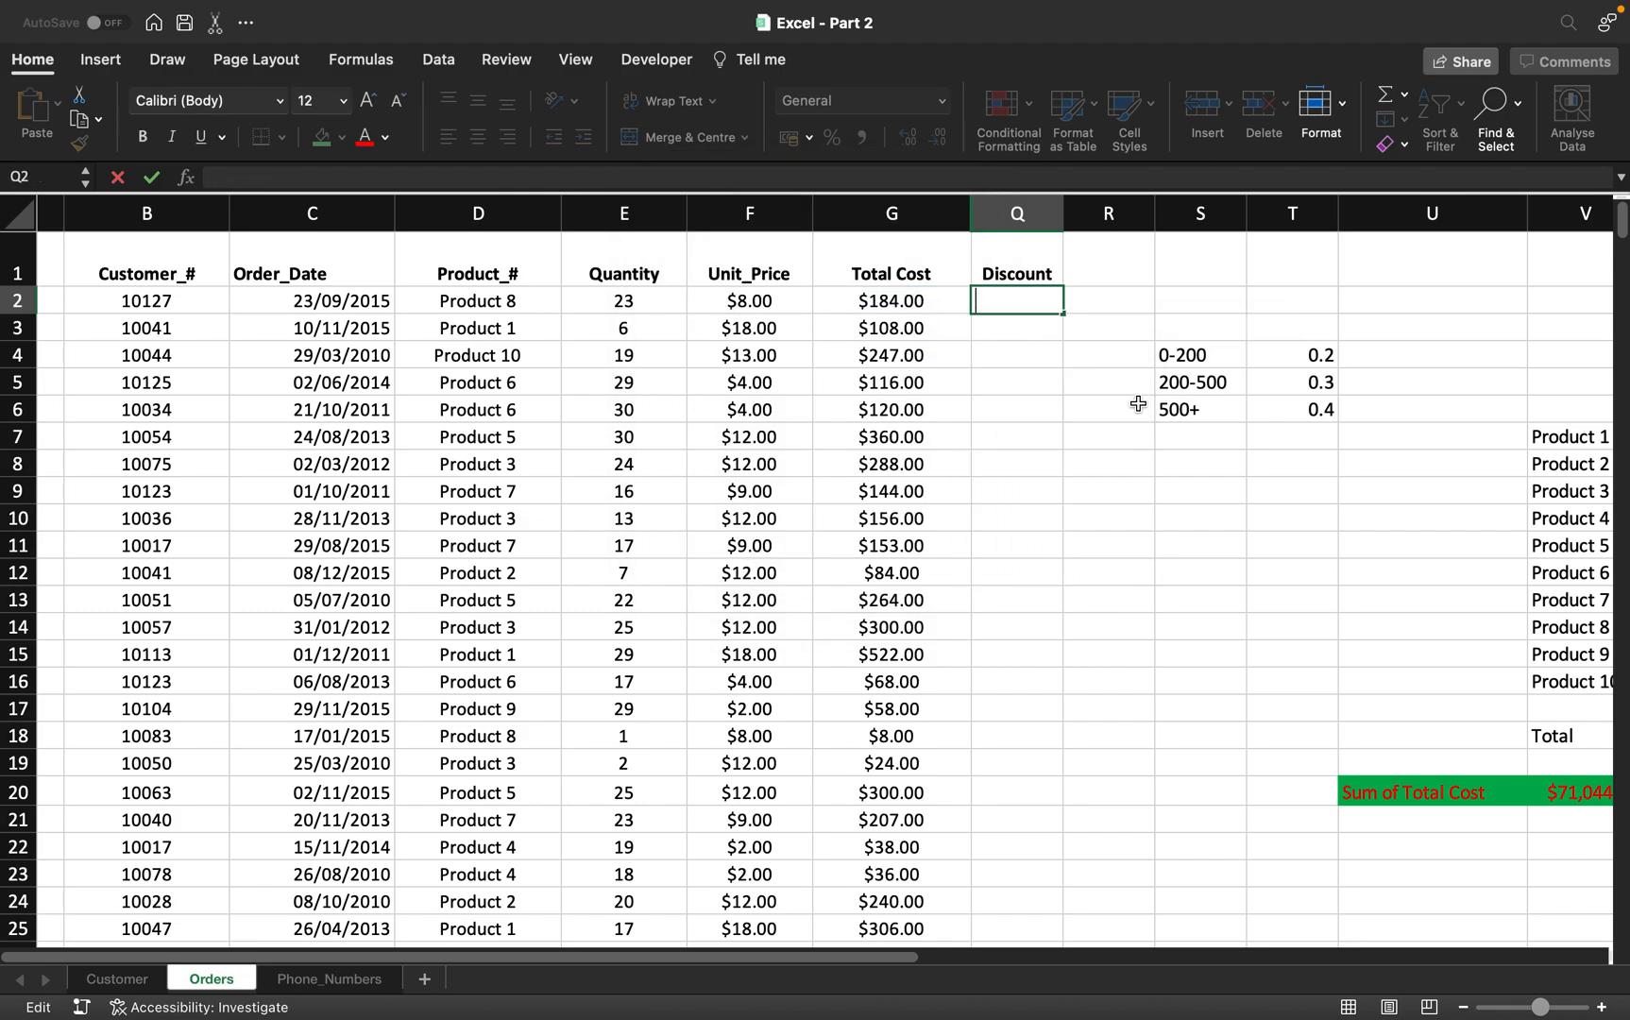
Enter the first tier's limits below the rate table, with 0 in S8 and 200 in T8.
click(1169, 471)
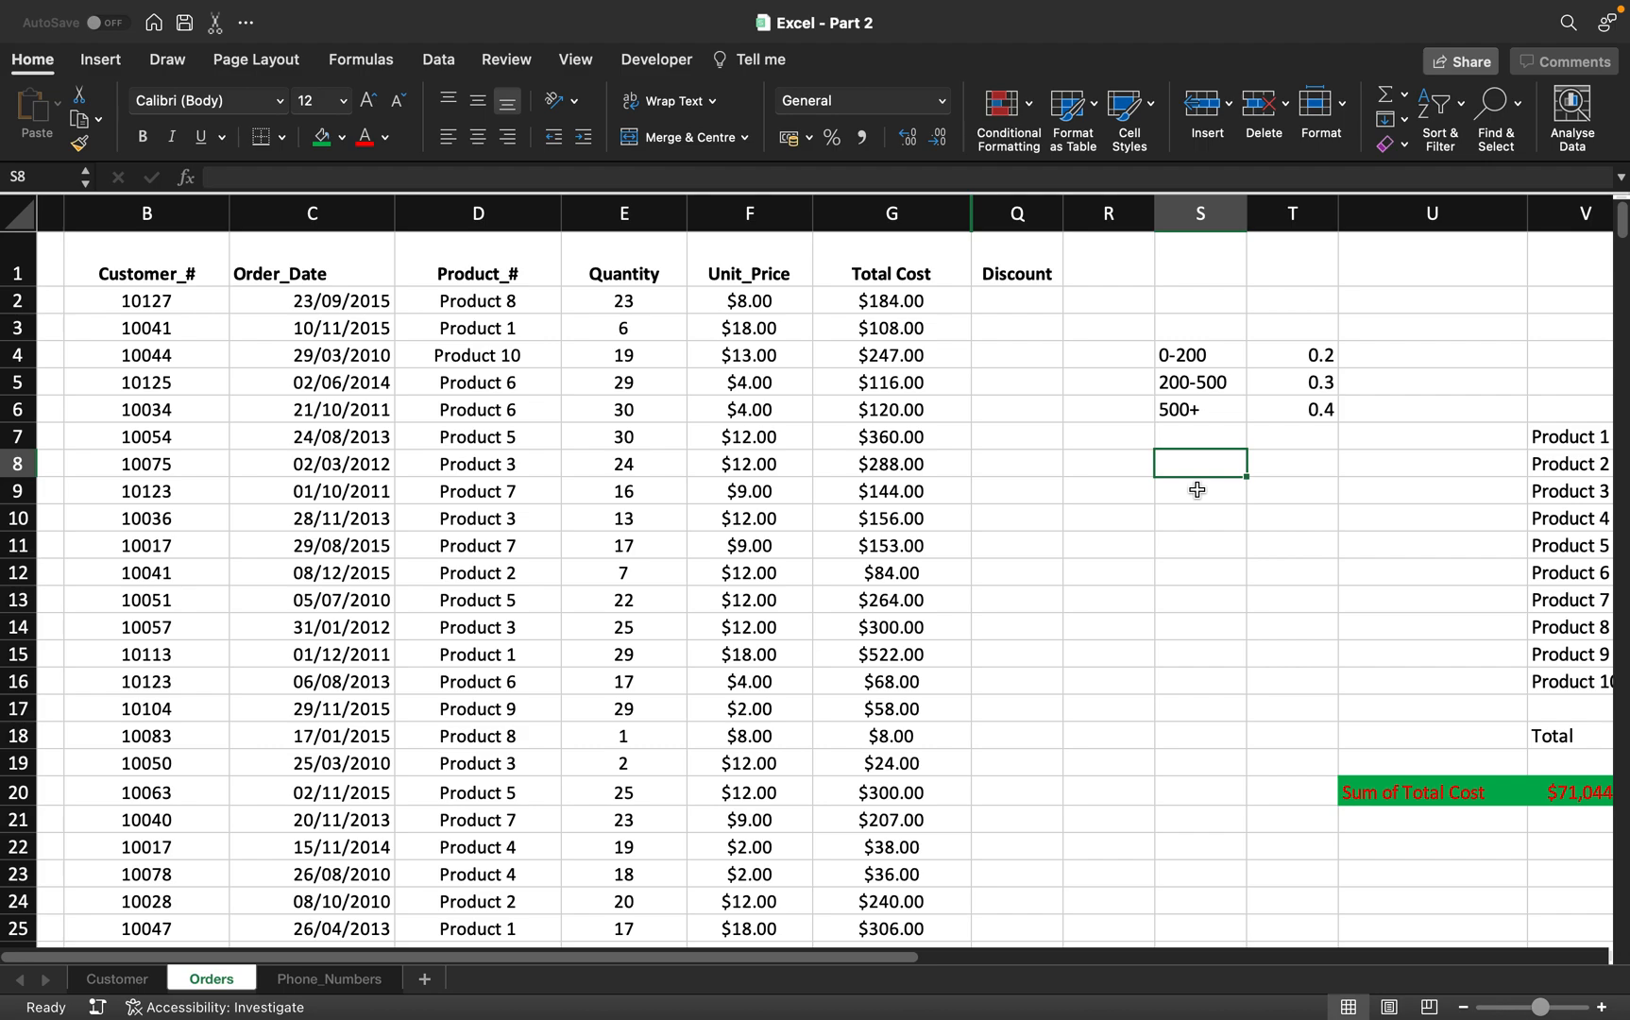
text(0)
key(Tab)
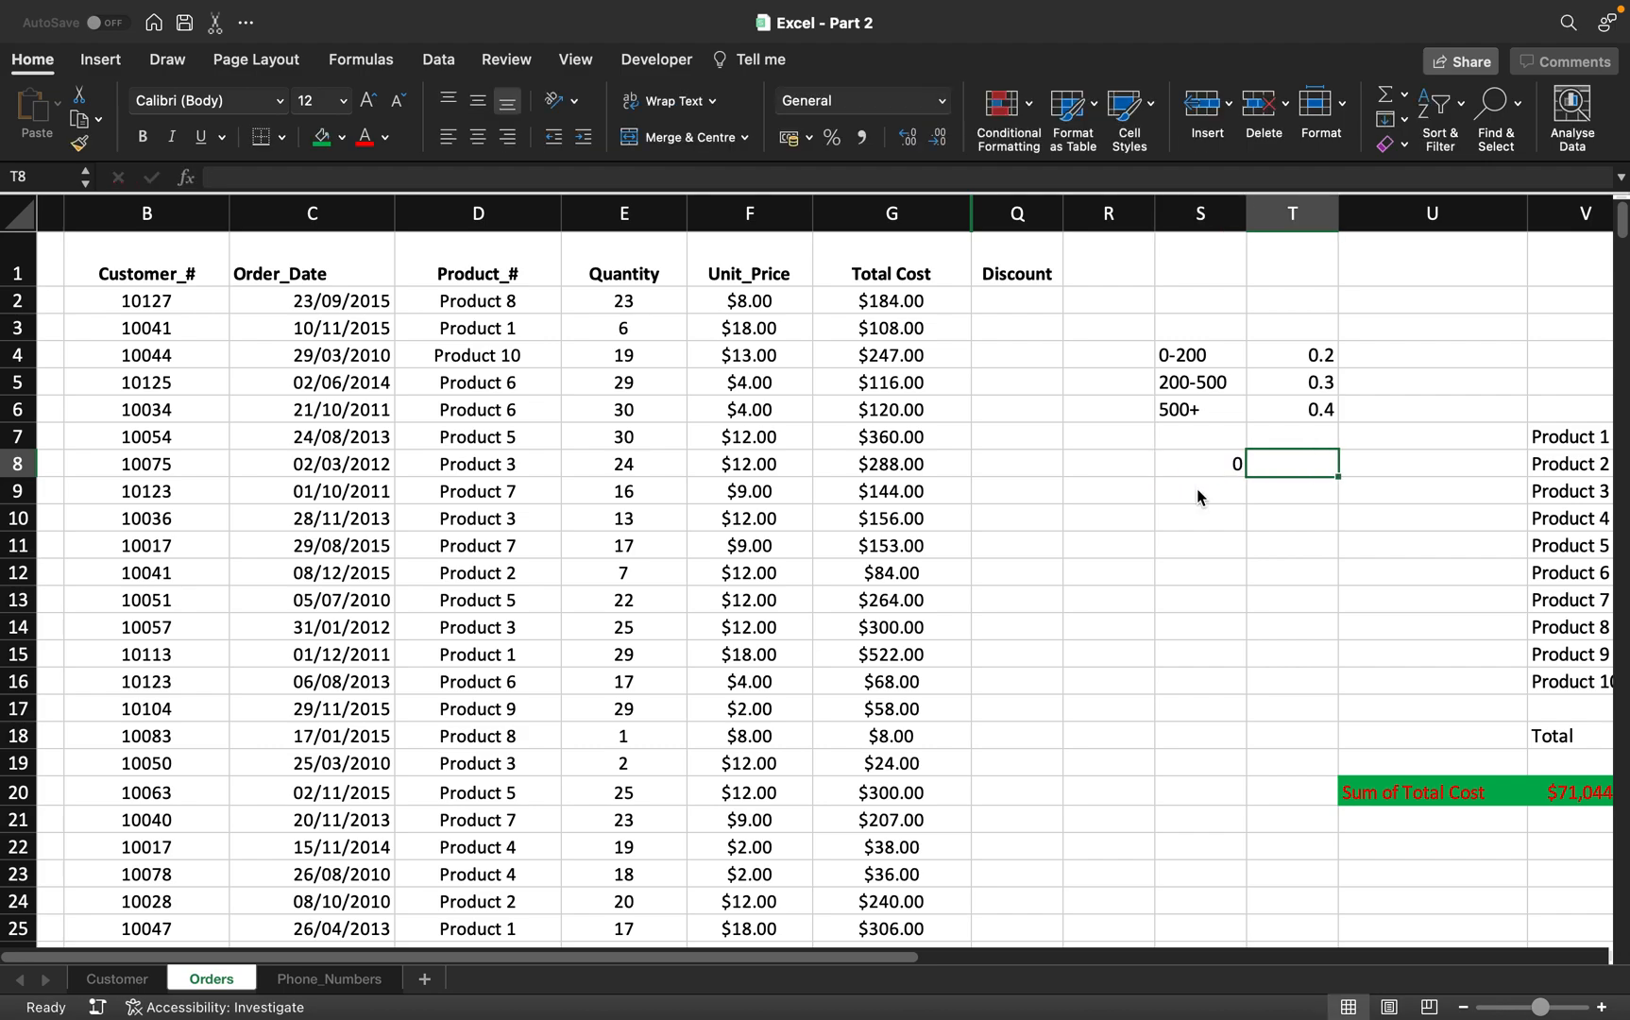
text(200)
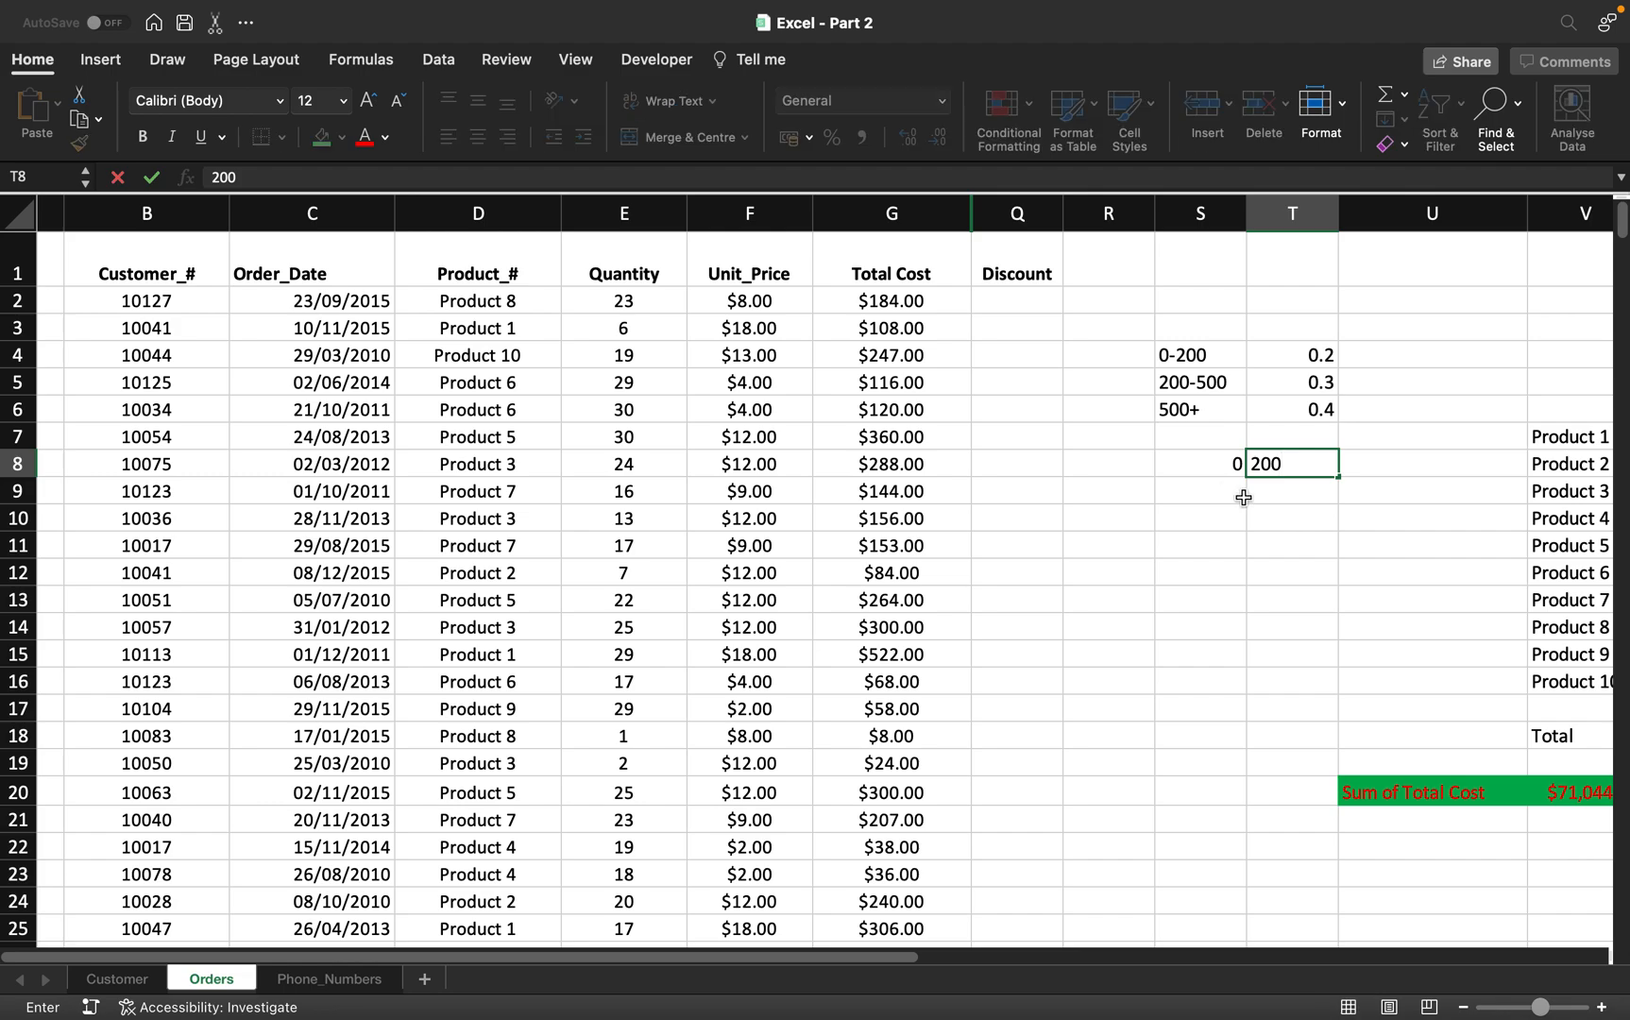
key(Return)
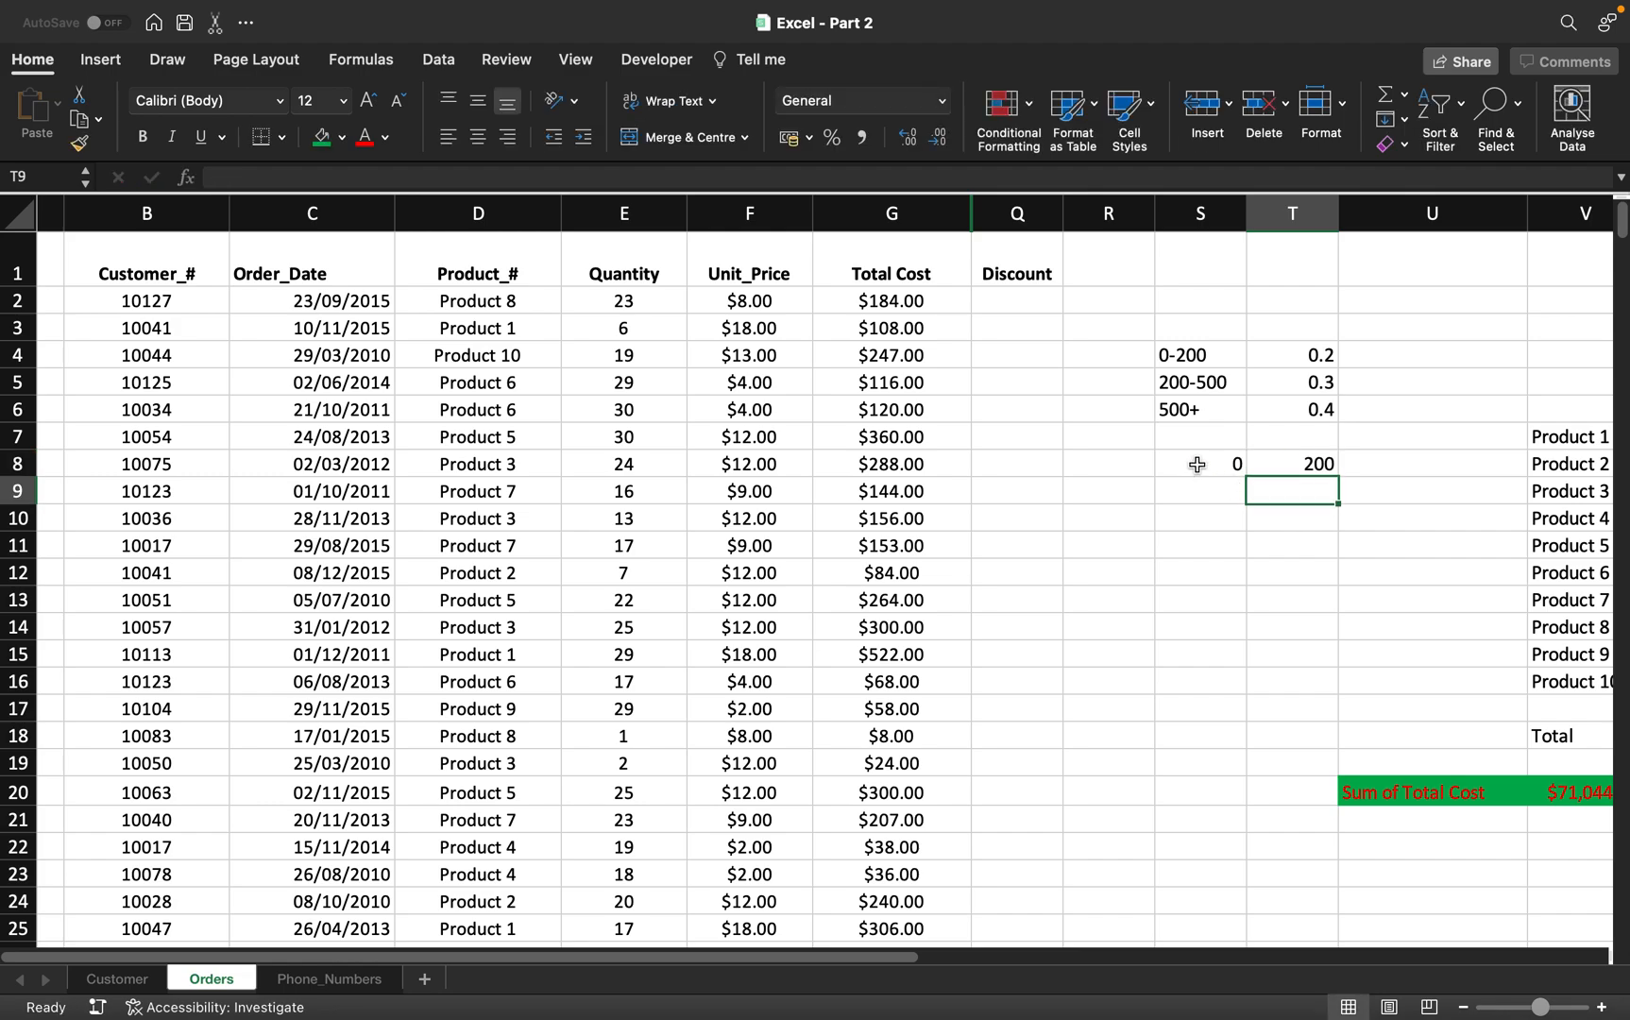
click(1192, 465)
Begin the discount formula in Q2 with an IF whose AND test checks G2>0 and G2<200, giving 0.2 when true.
click(1005, 289)
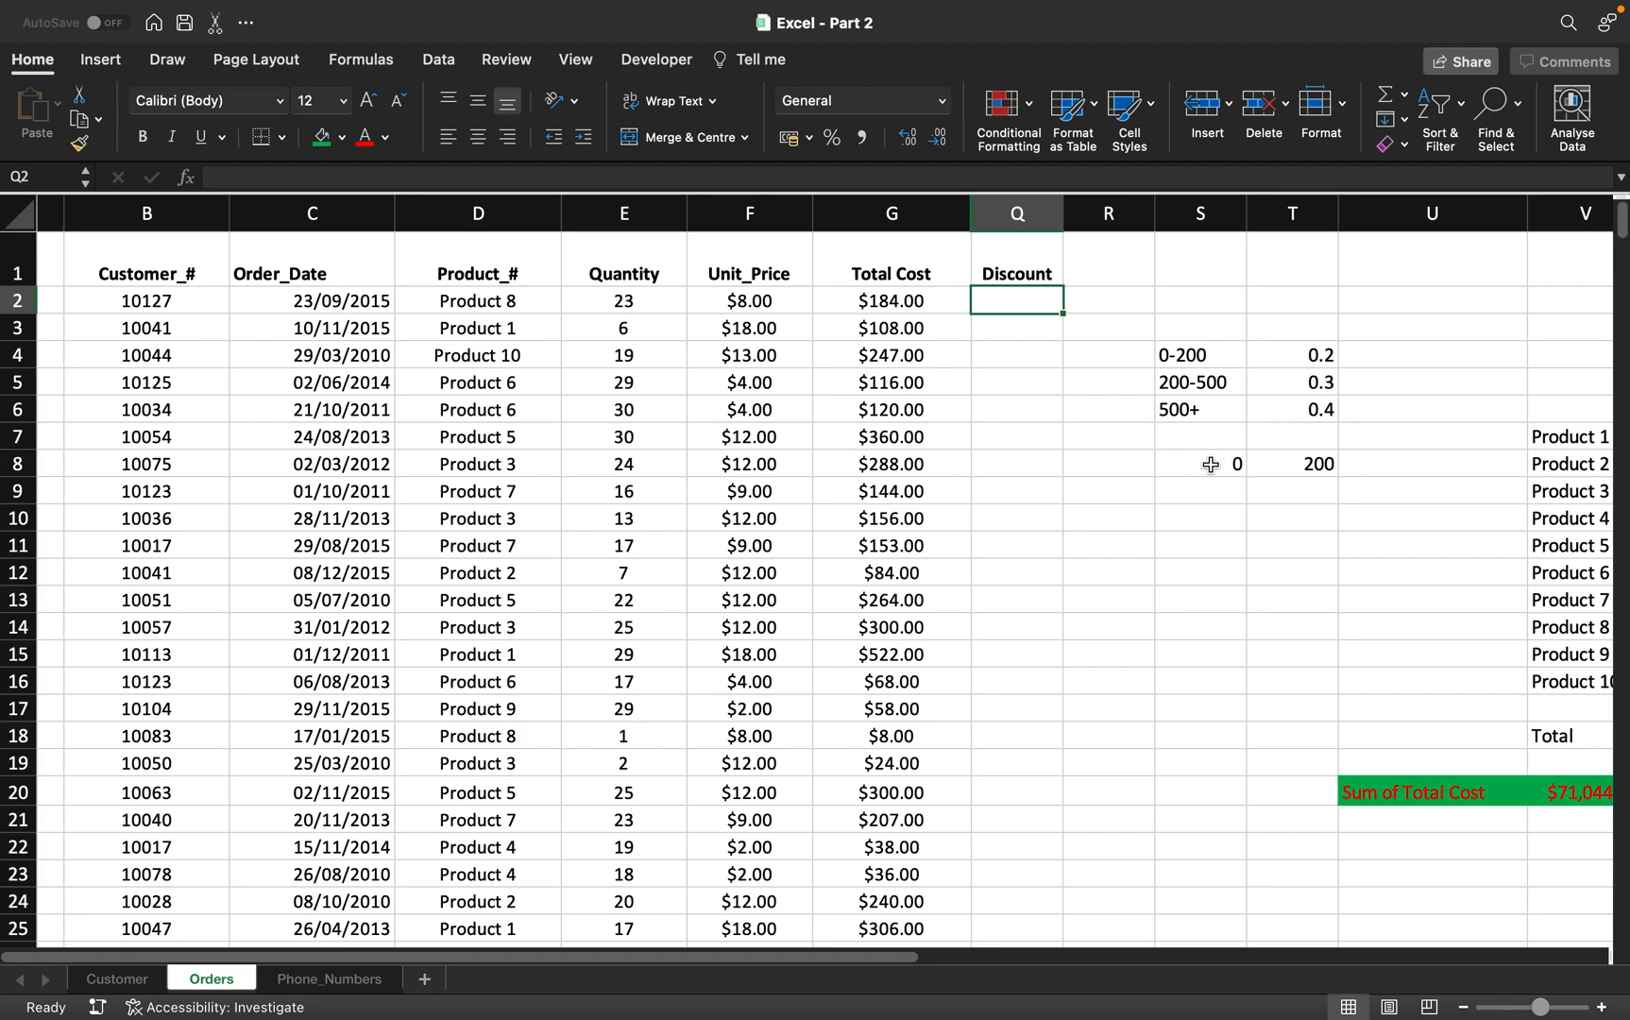
text(=i)
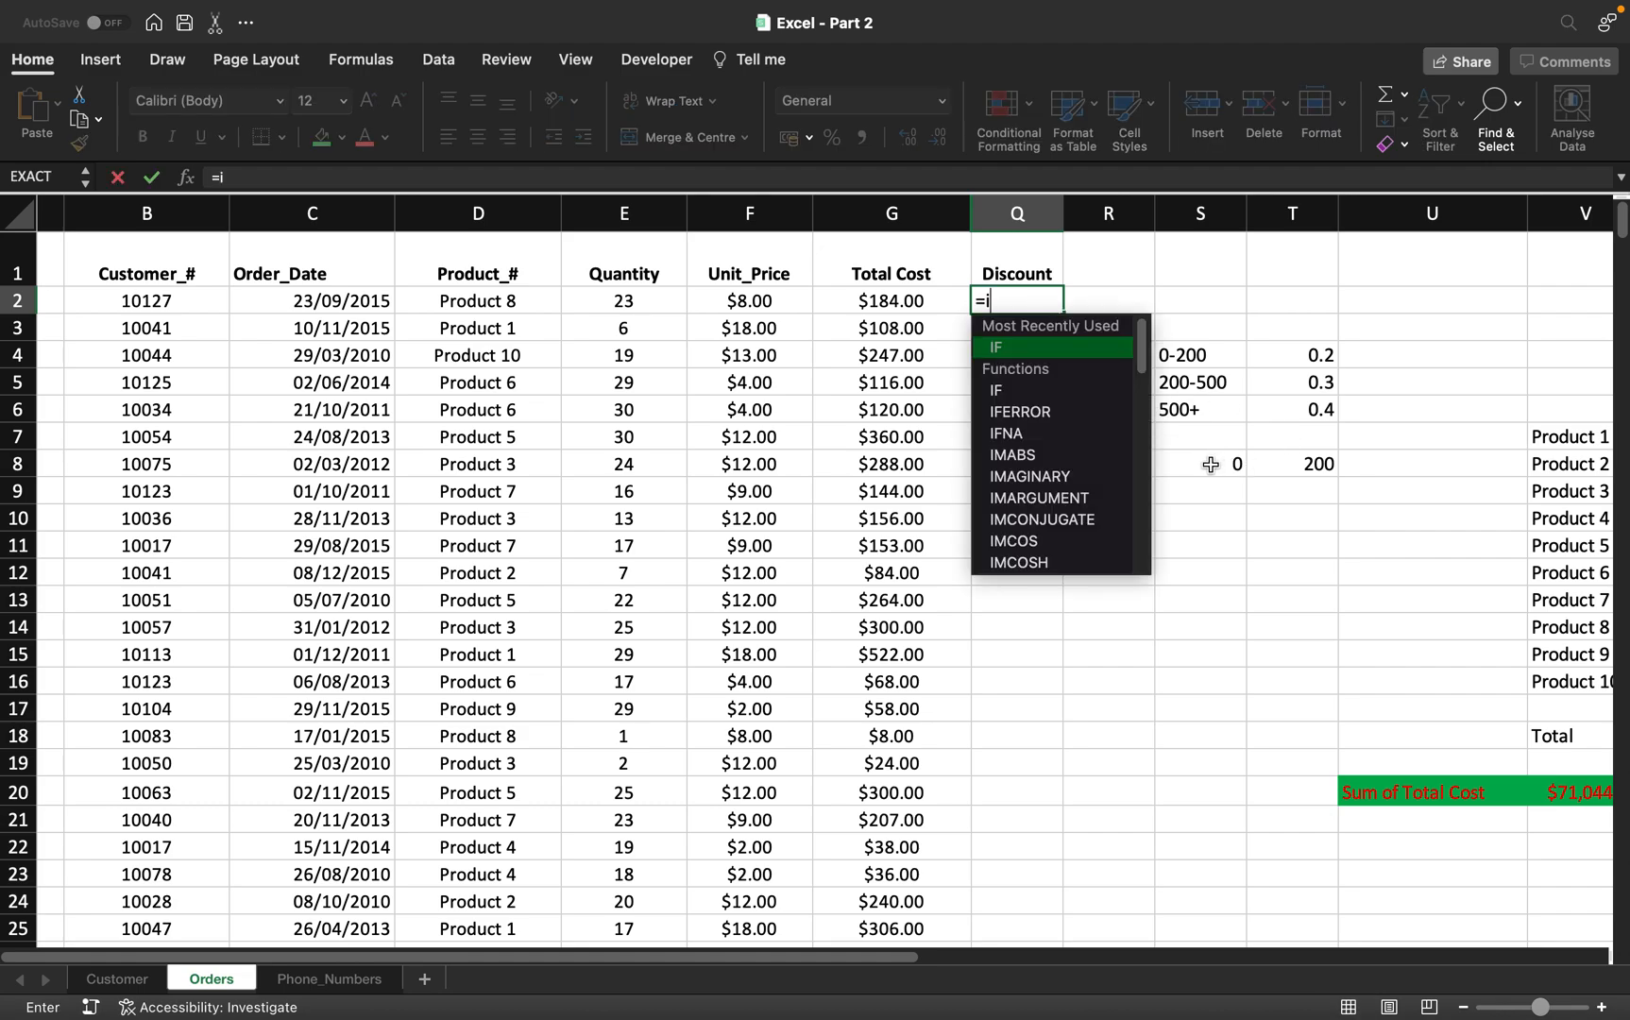
text(f(AND()
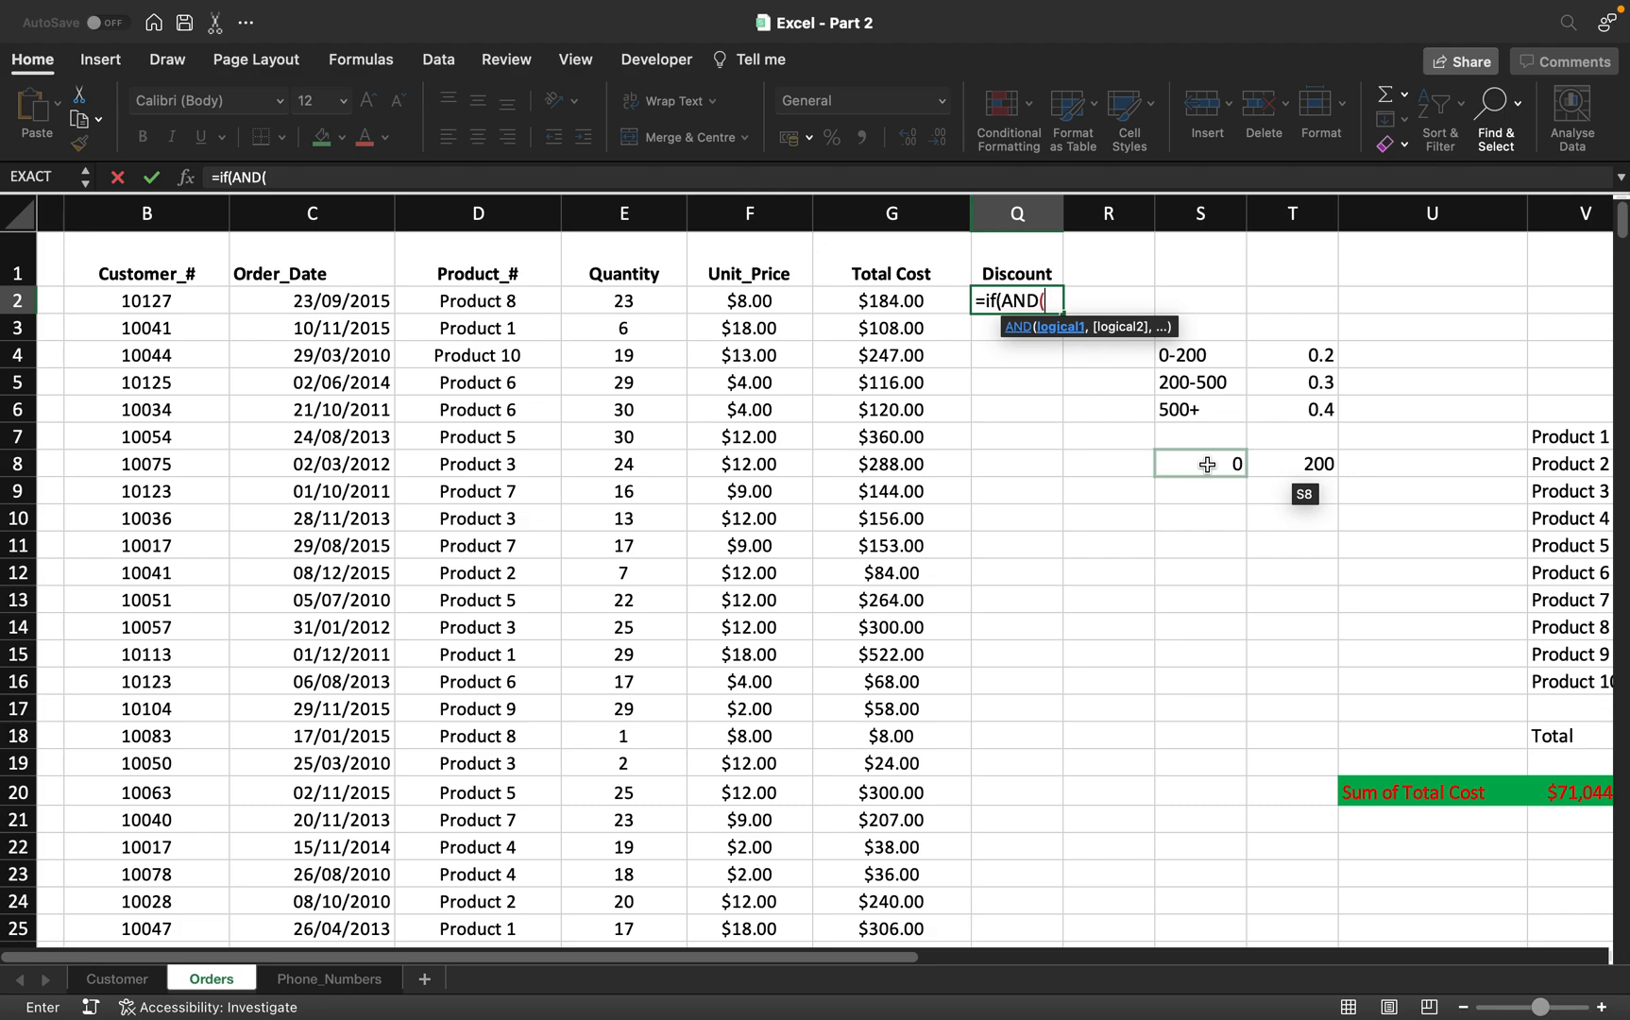
click(886, 303)
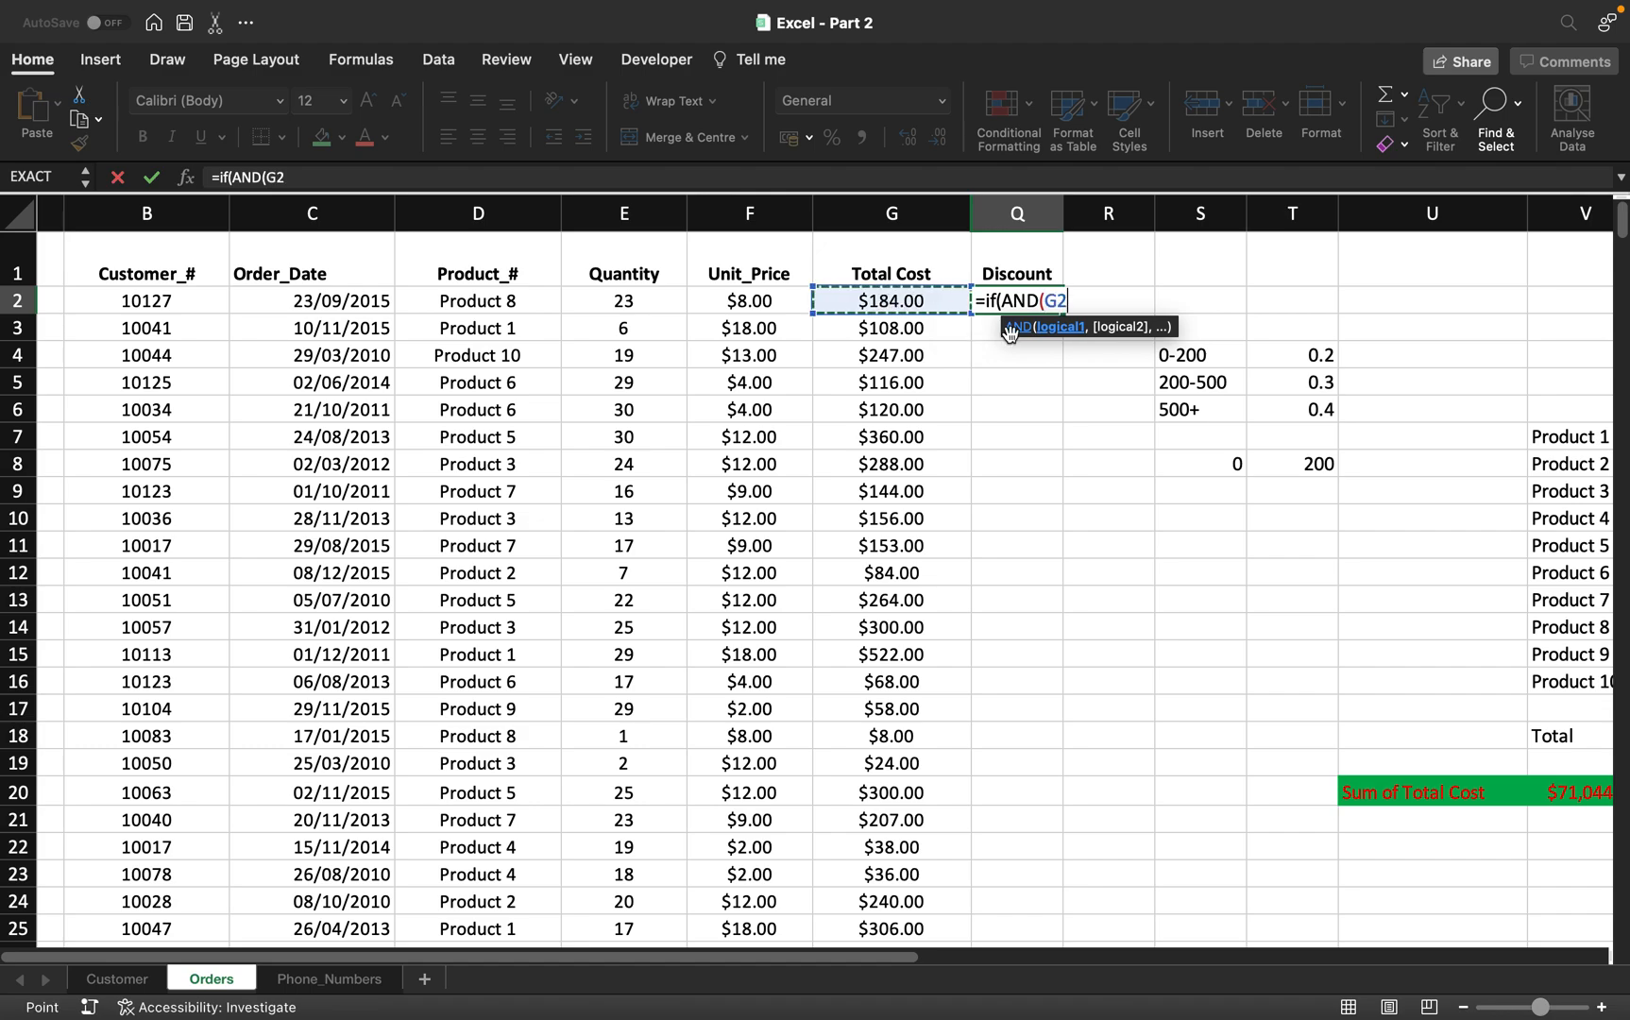
text(>)
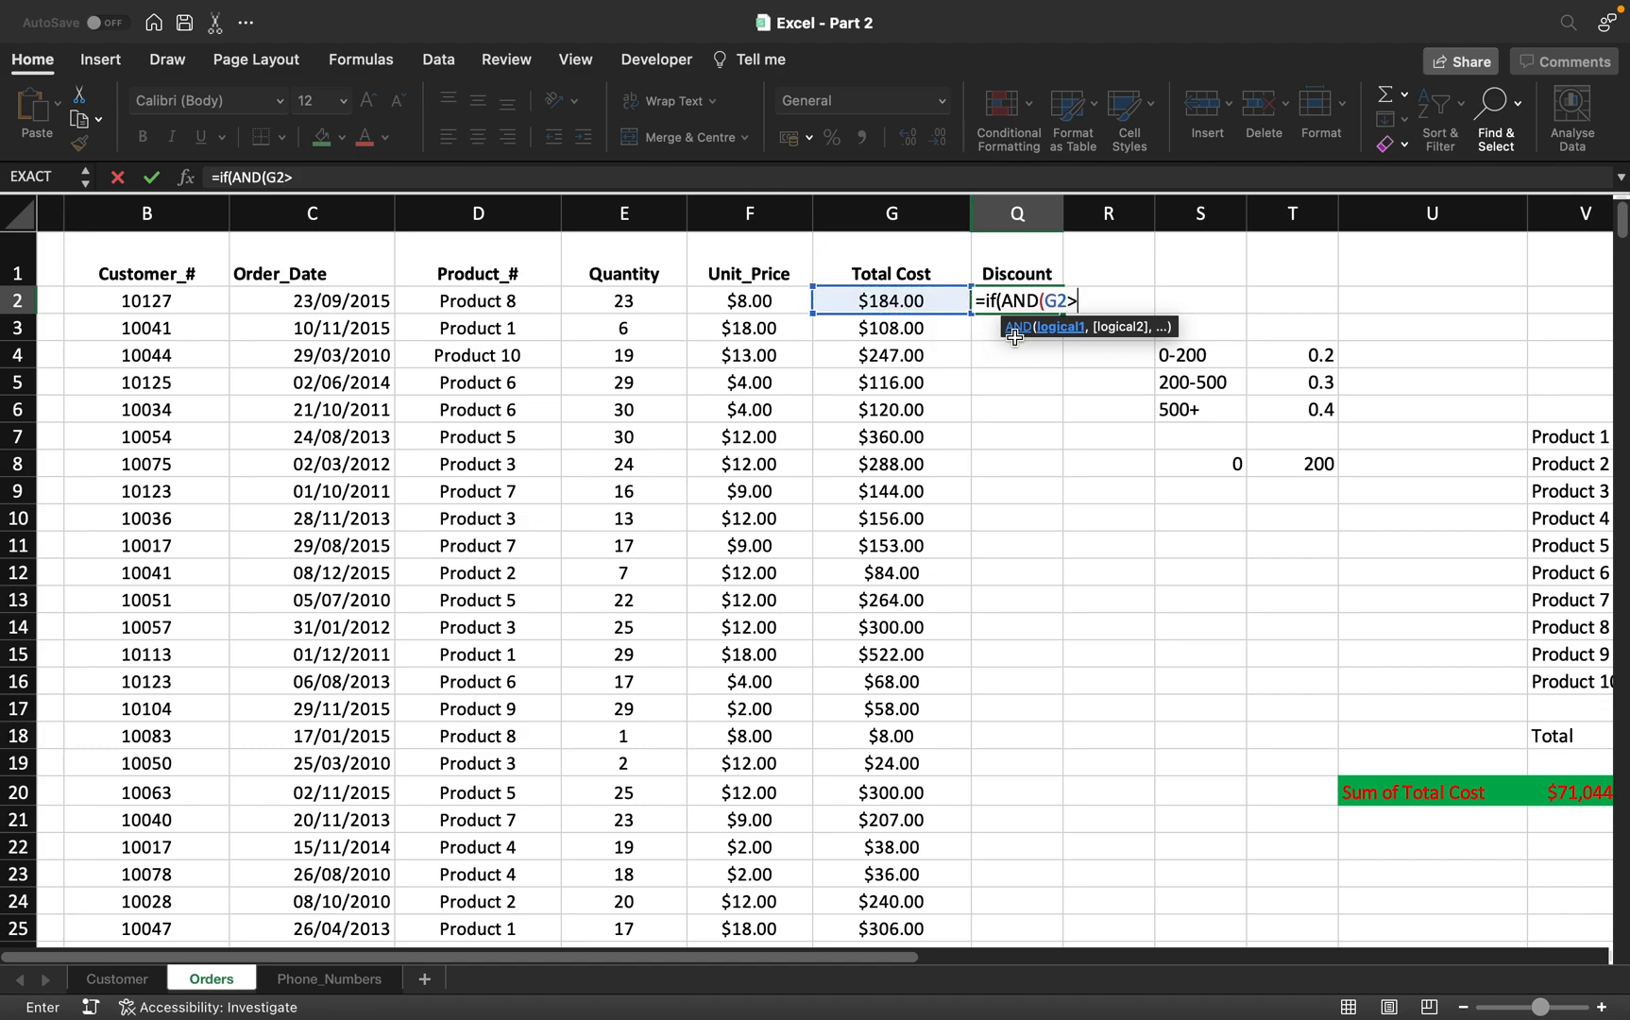
text(0,)
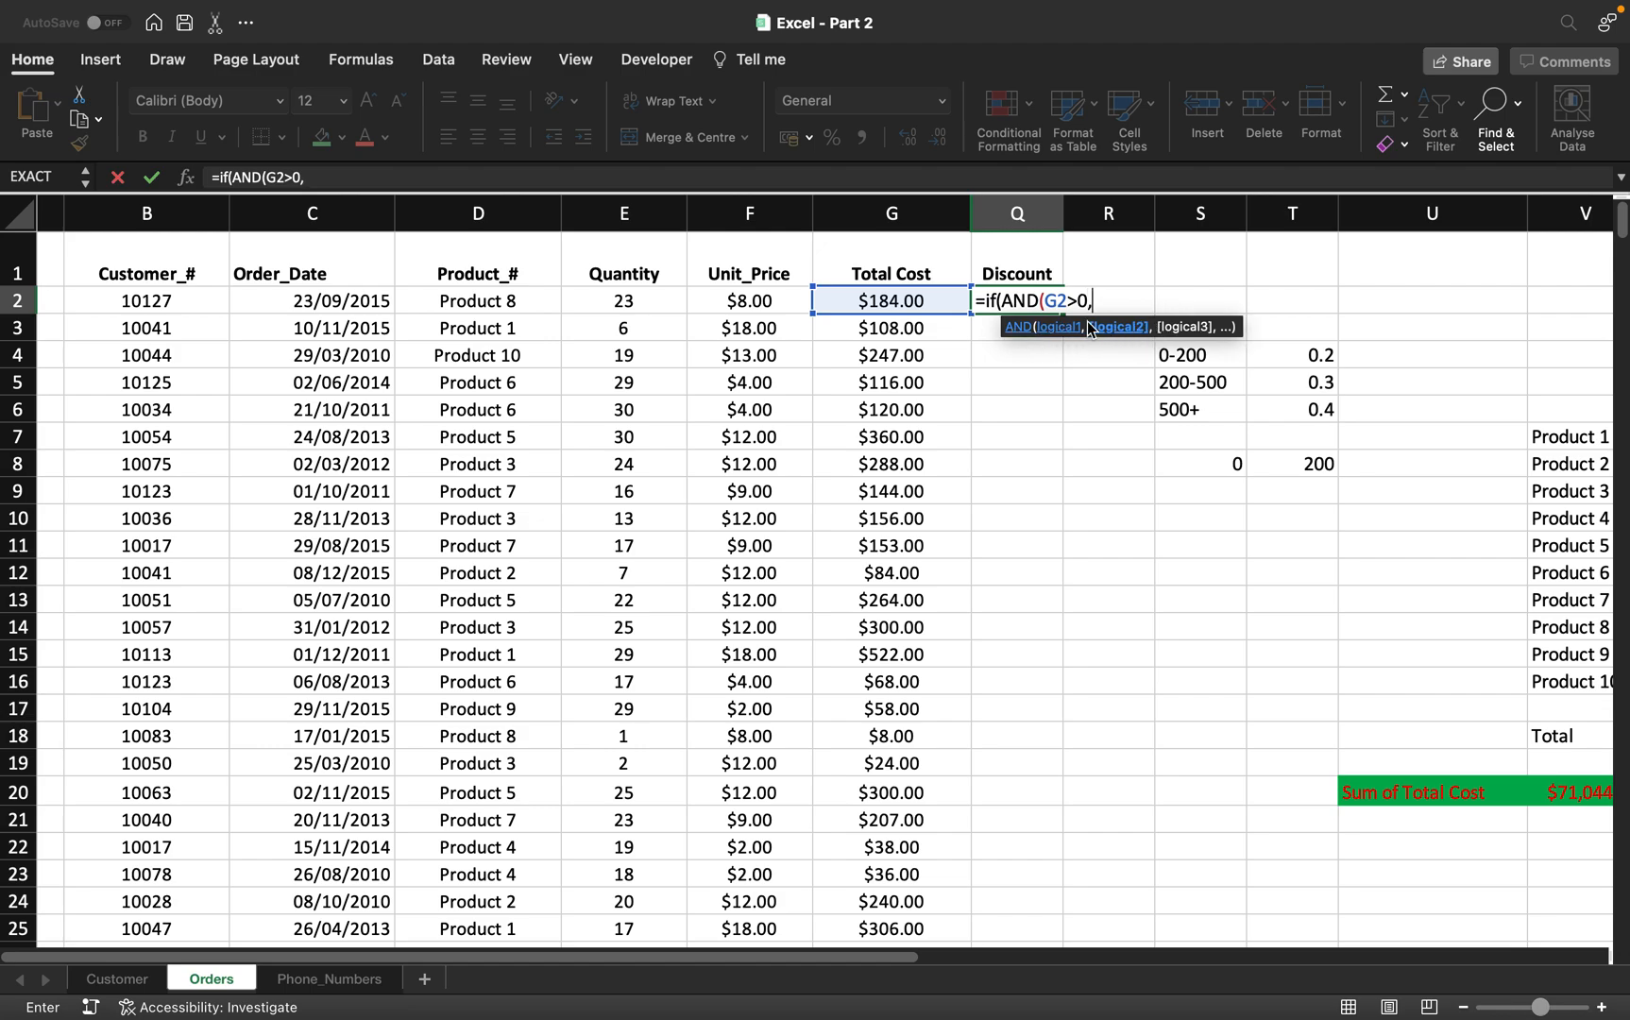
click(918, 299)
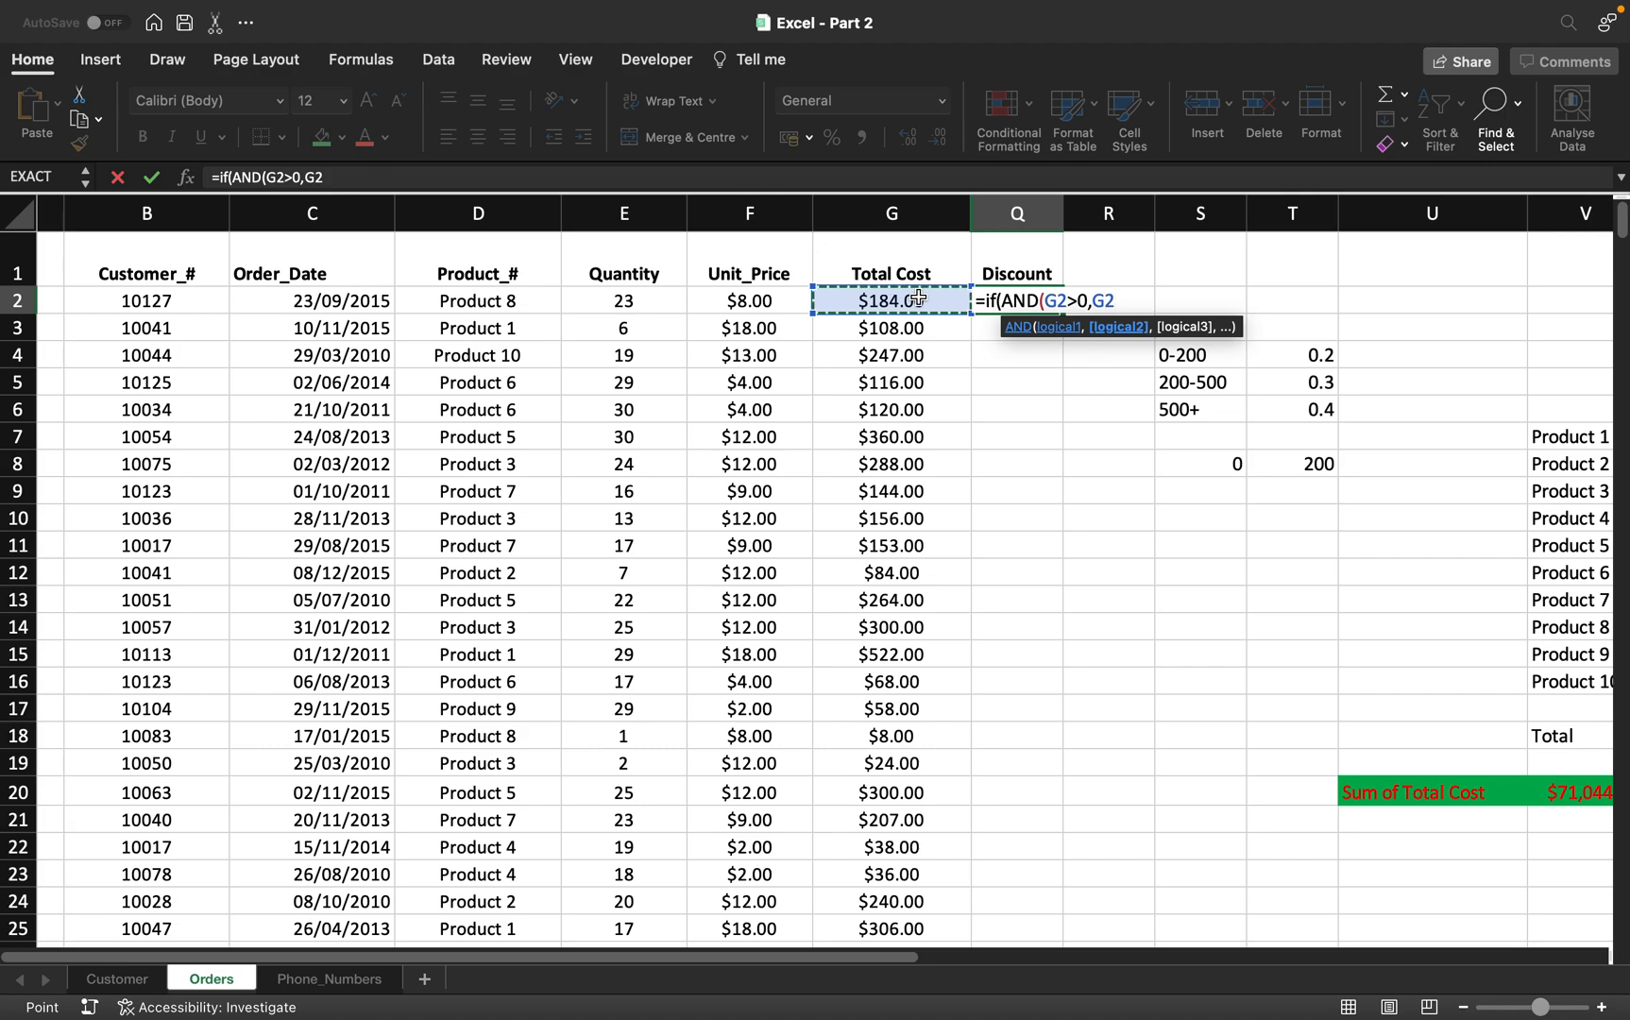
text(<200)
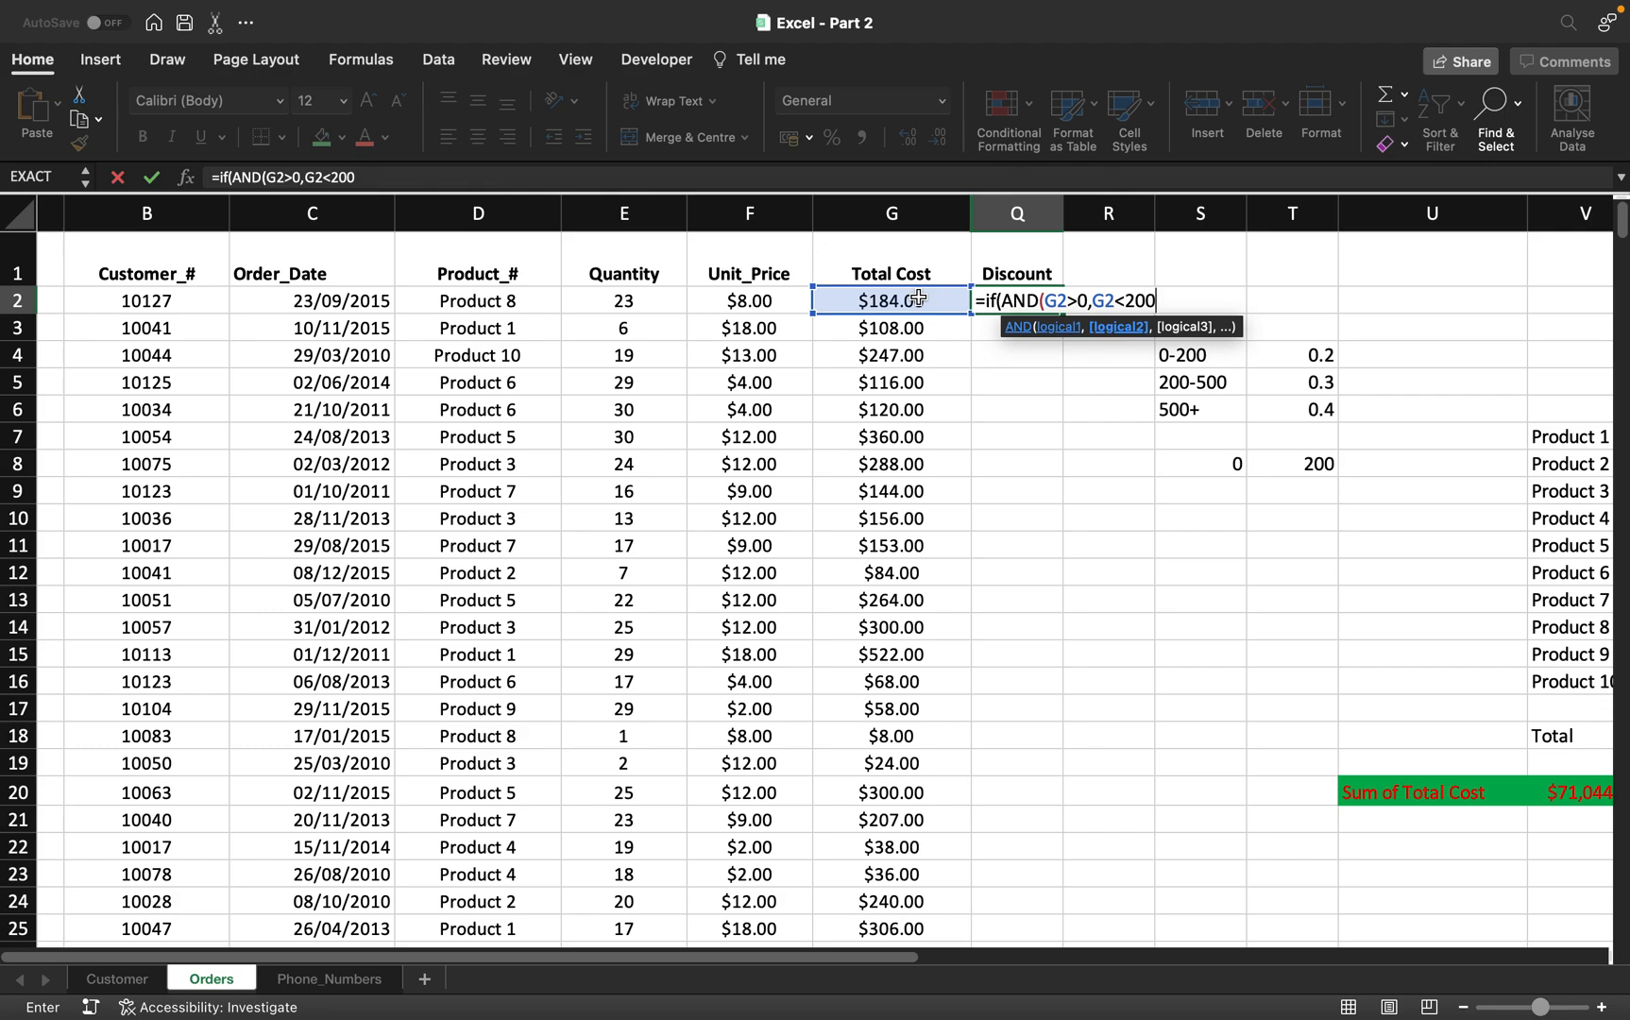
text())
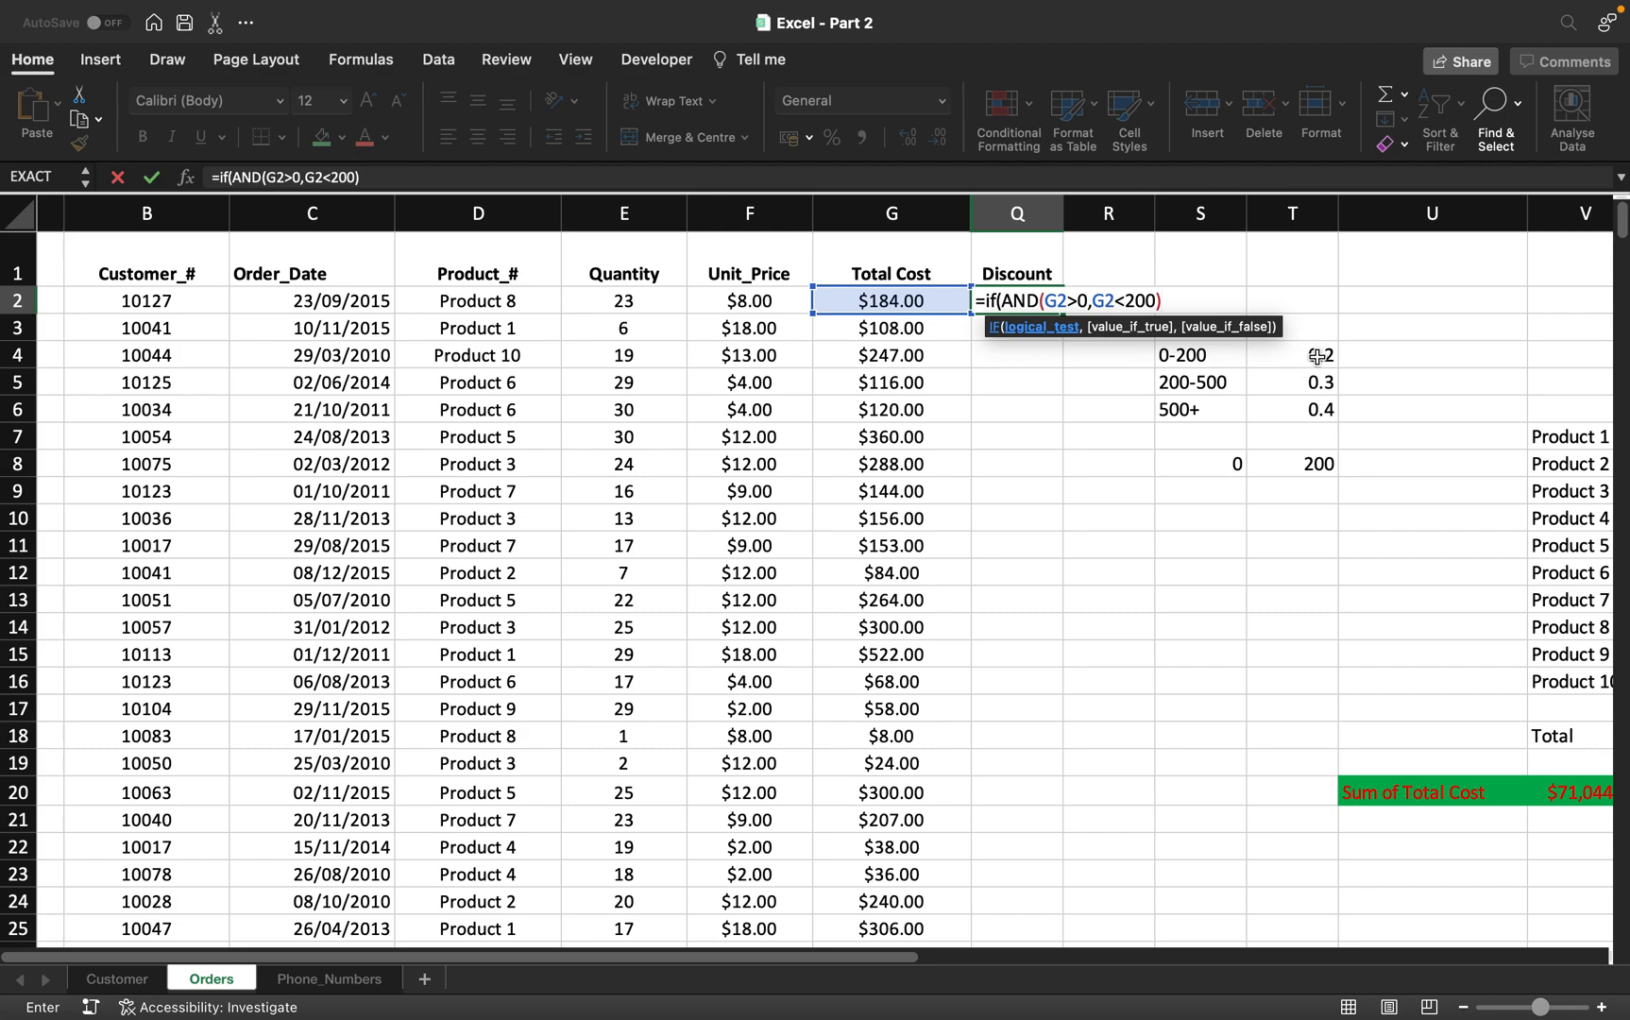
text(,)
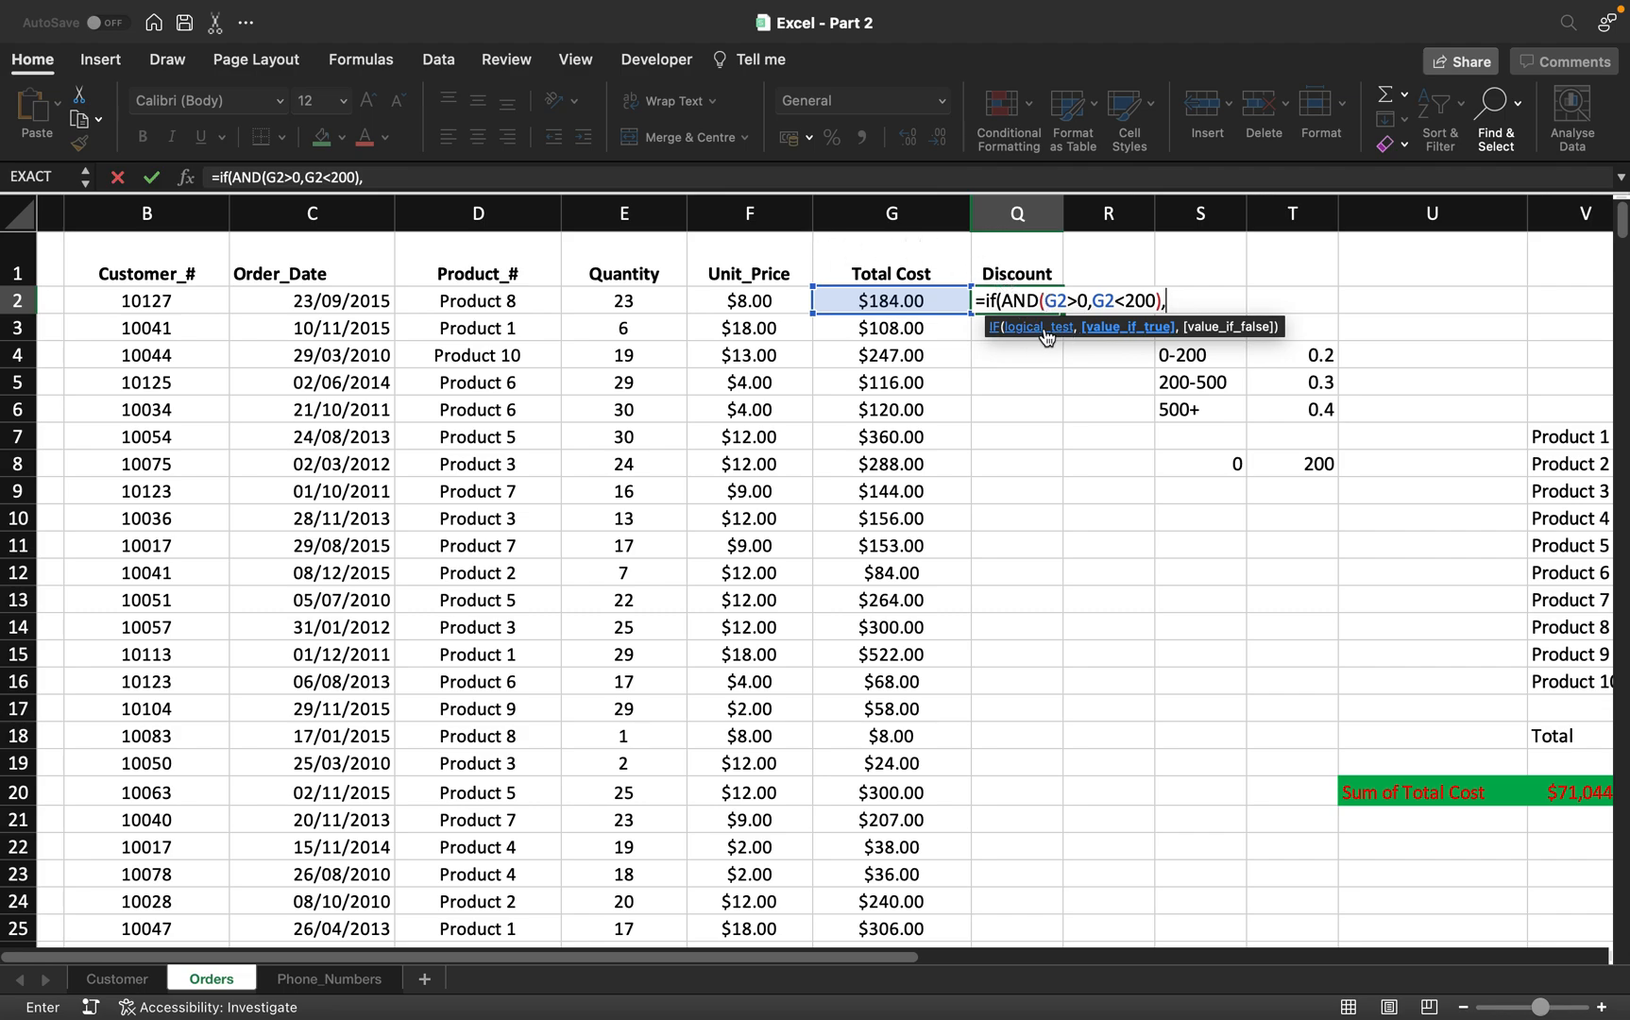
drag(1188, 300, 1009, 302)
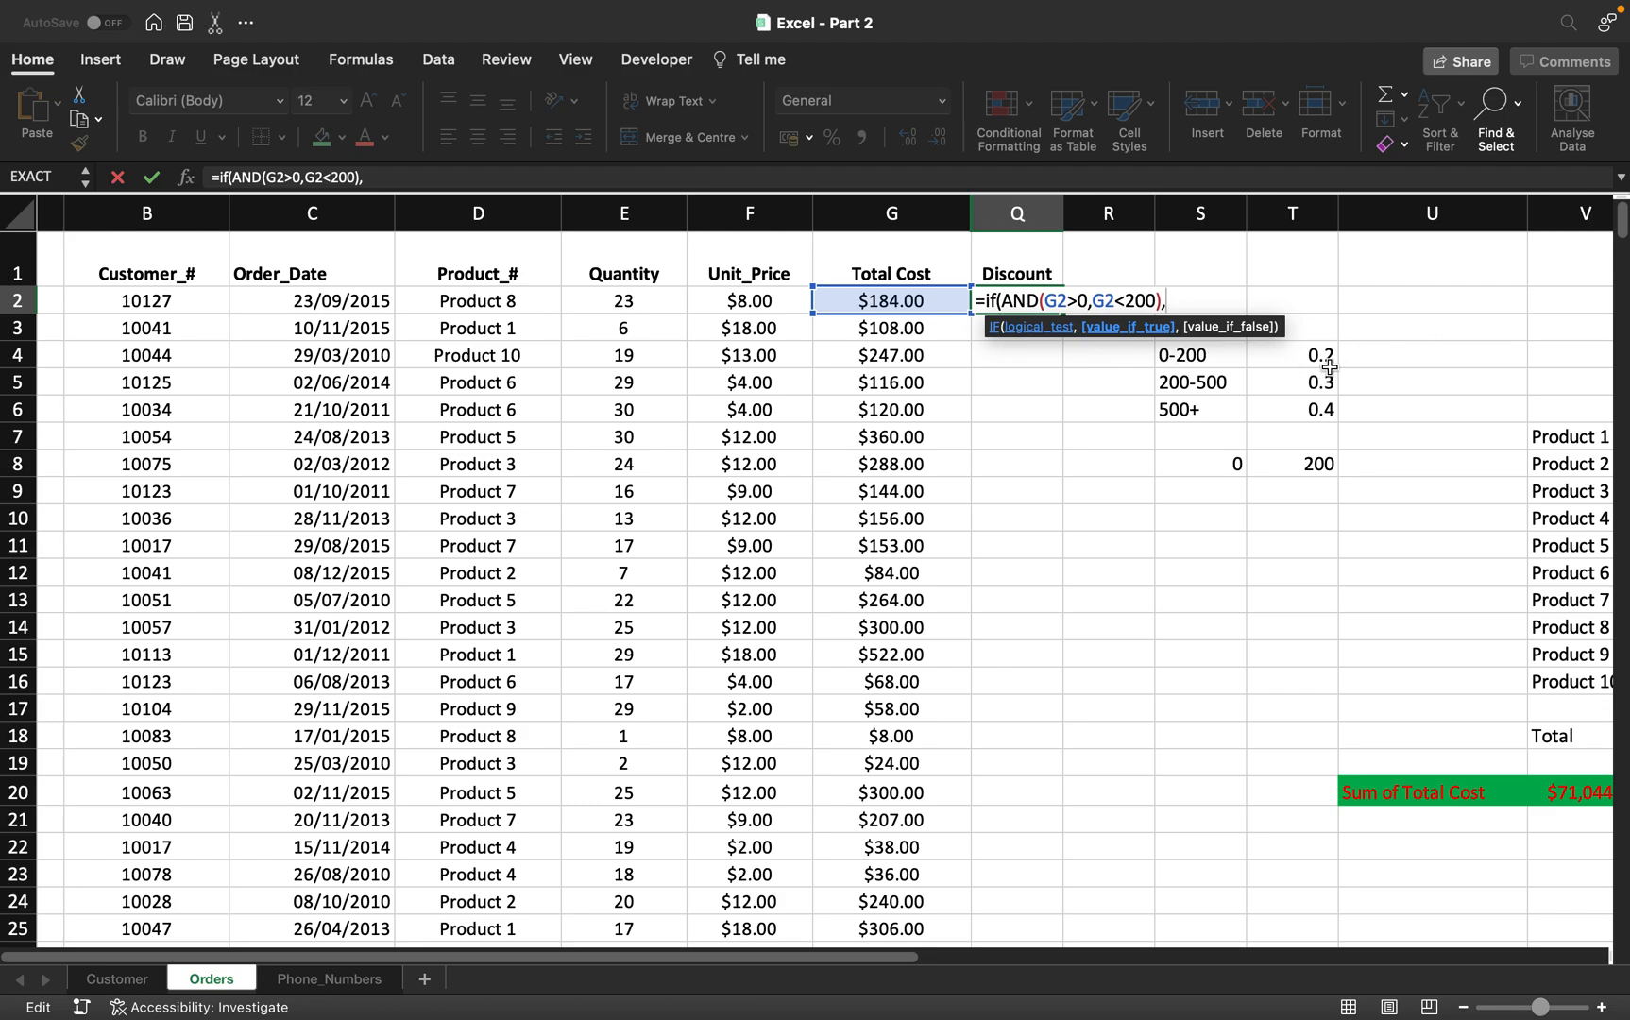
text(0.2,)
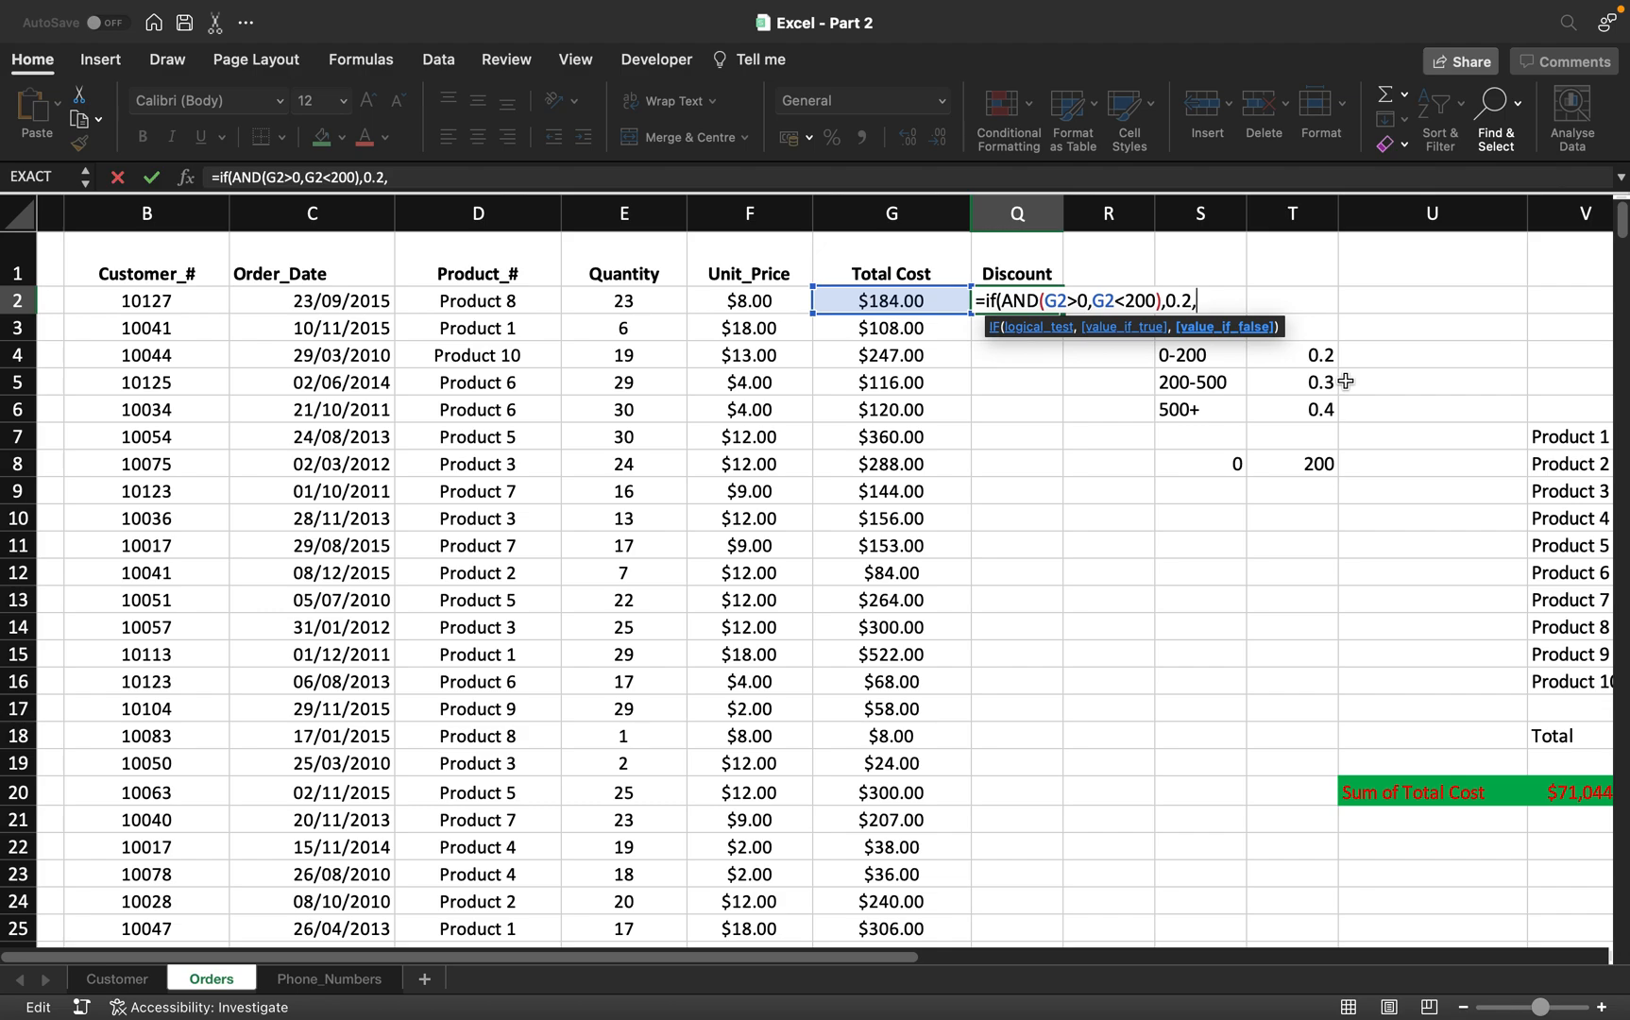
Nest a second IF as the false value of the Q2 formula, starting its AND test with G2>=200.
text(iff)
key(BackSpace)
text(()
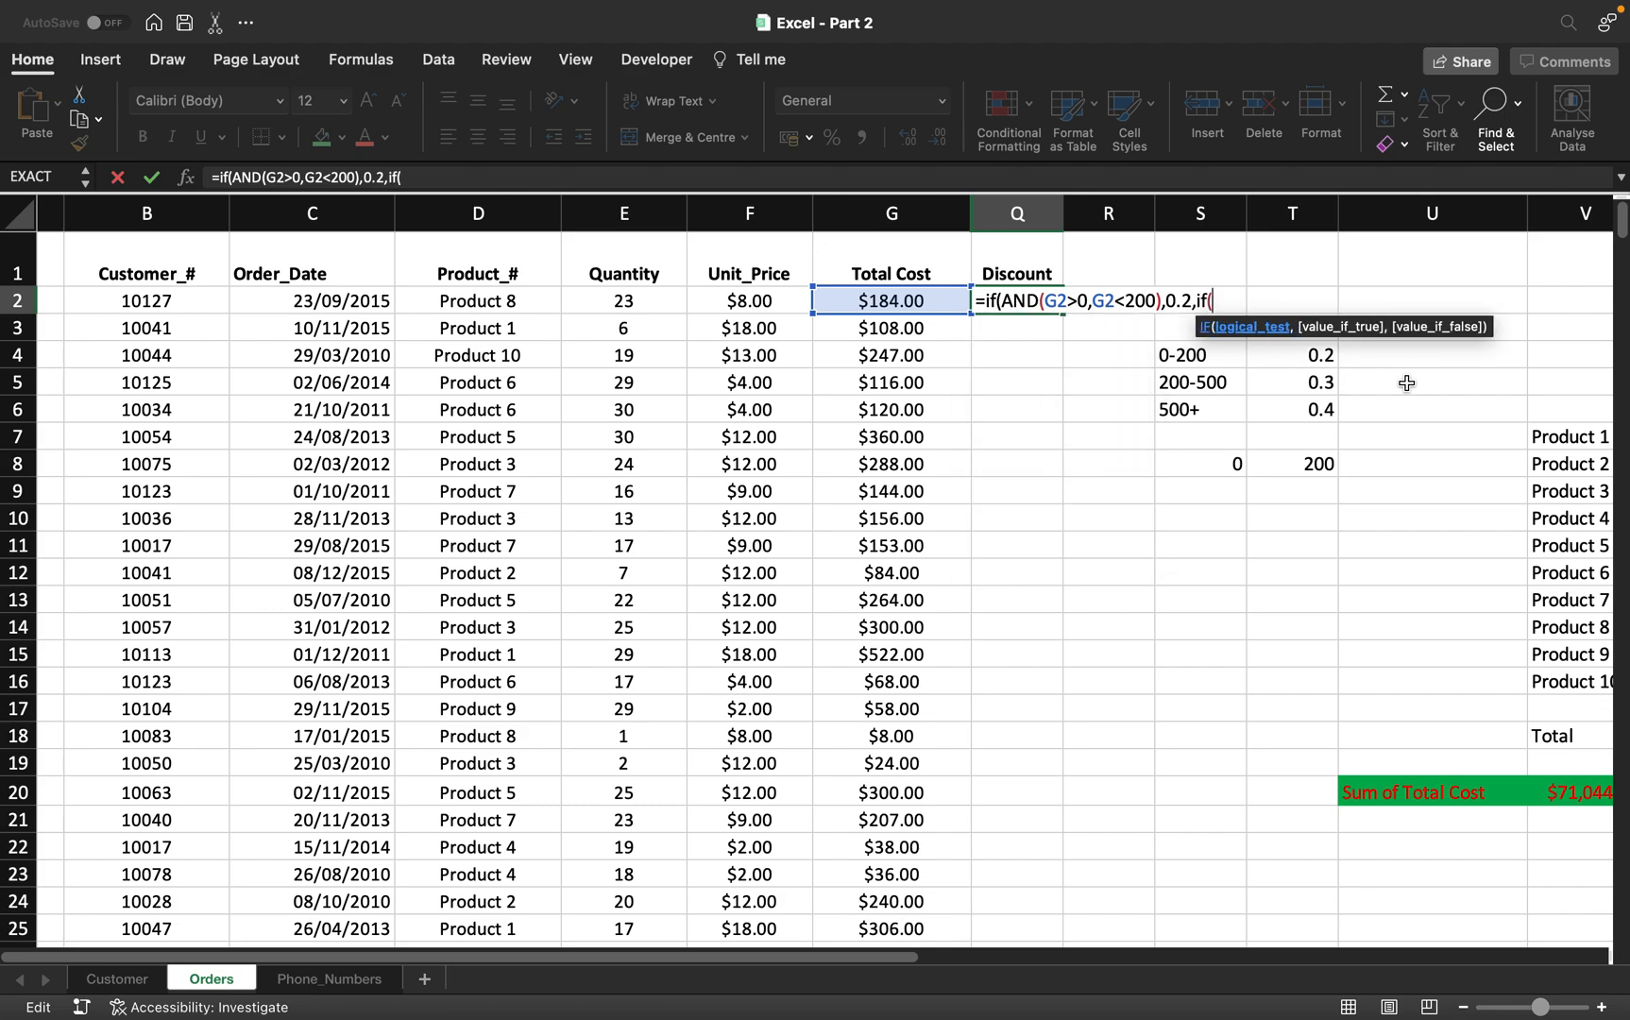
text(AND()
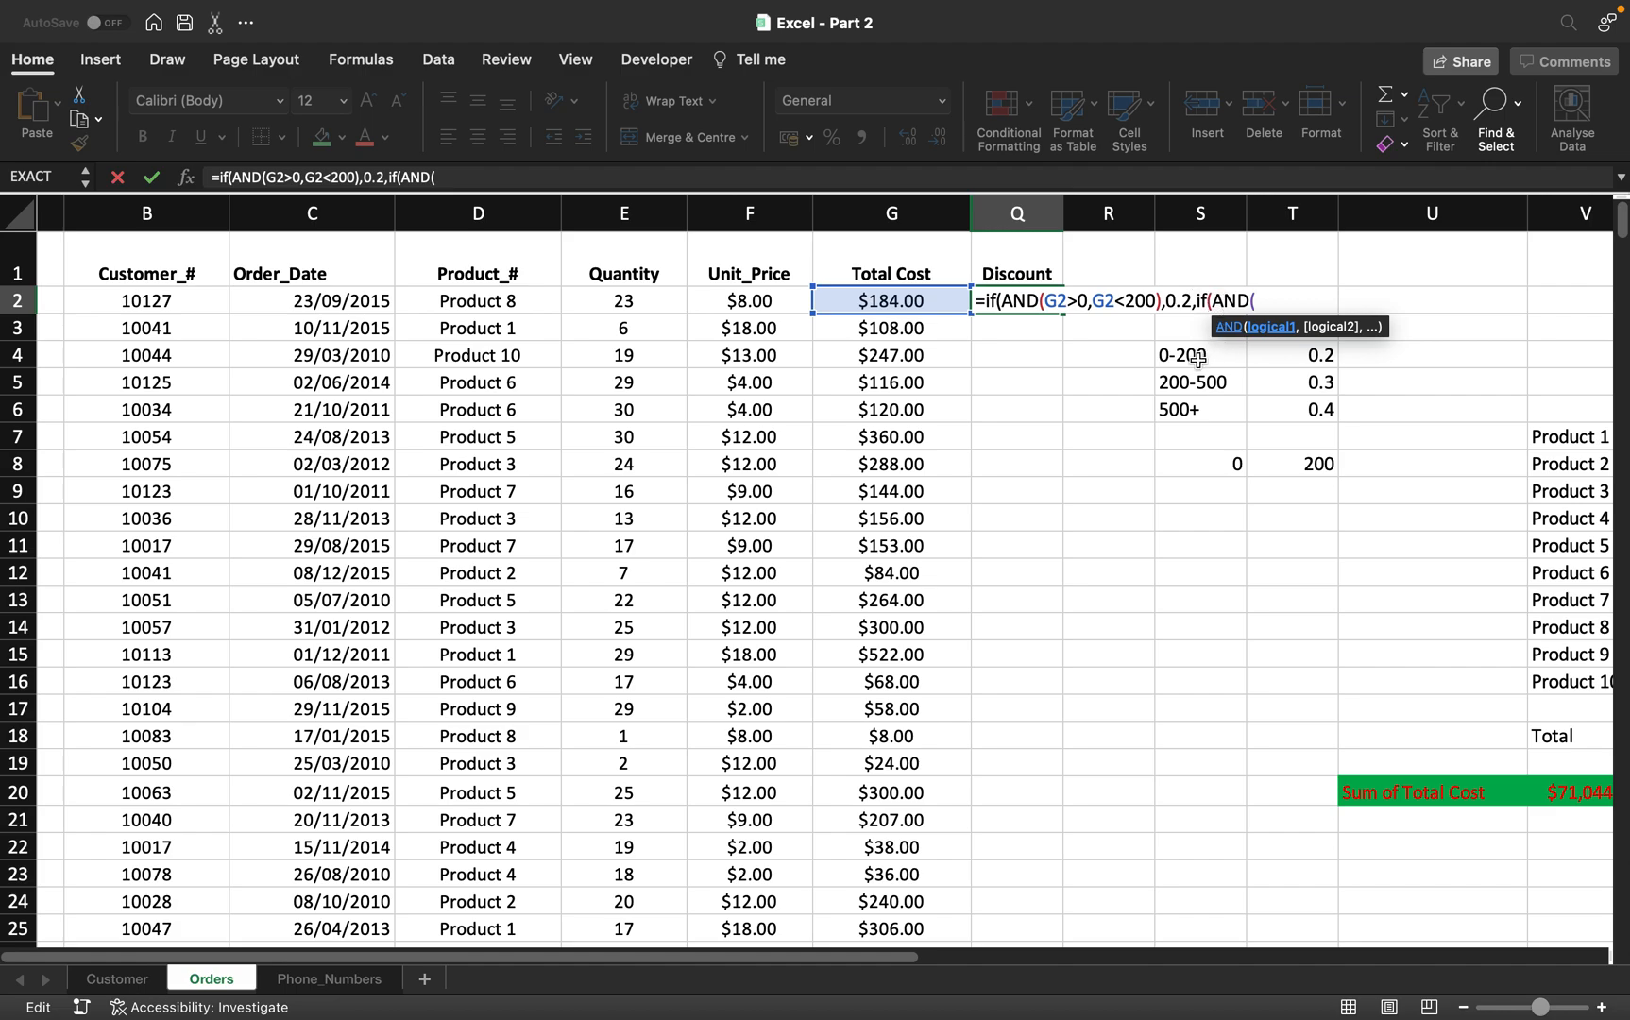
click(899, 305)
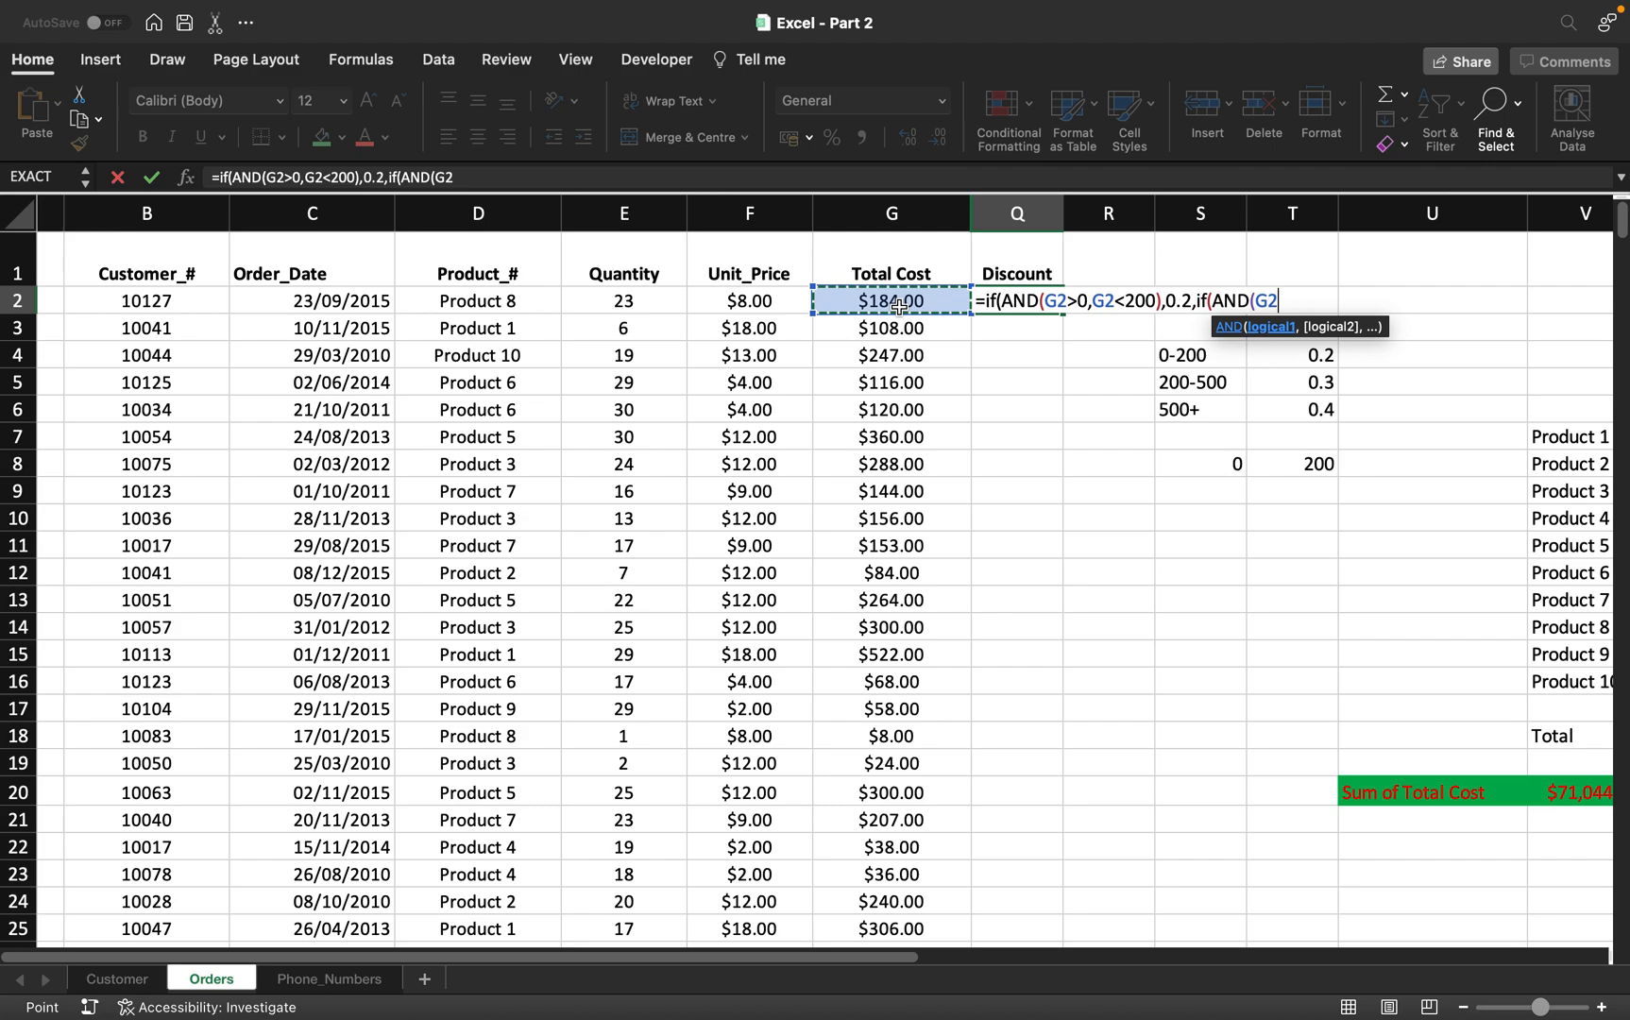
text(>=)
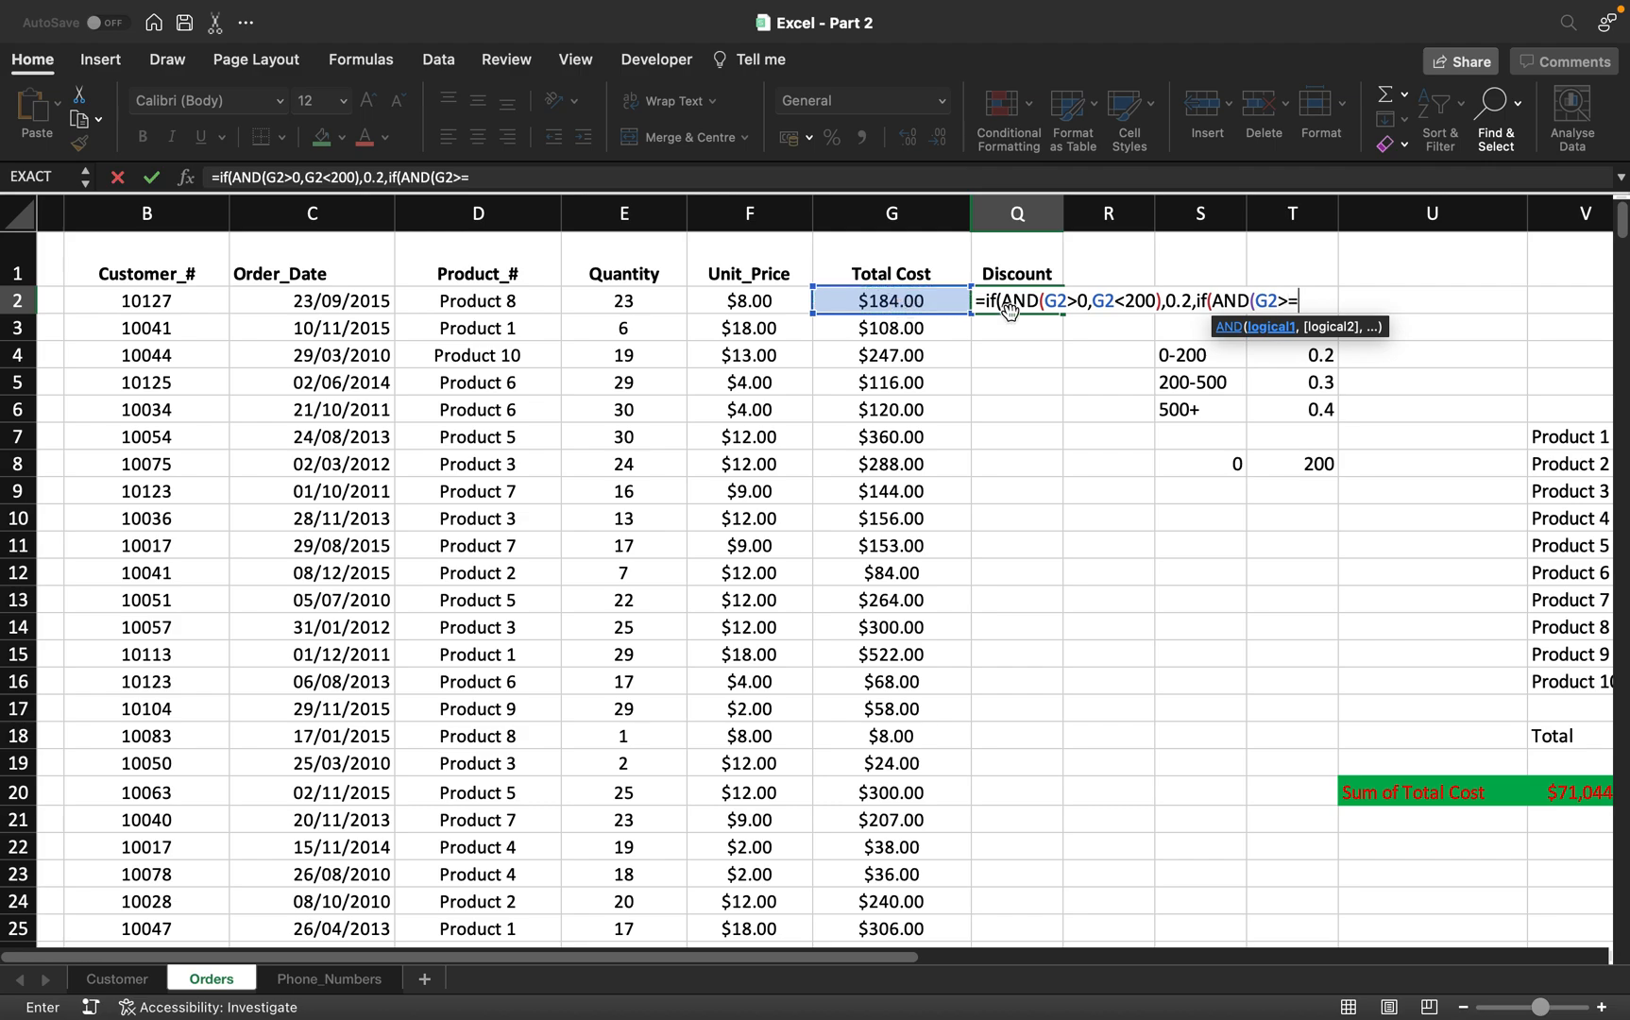
text(200,)
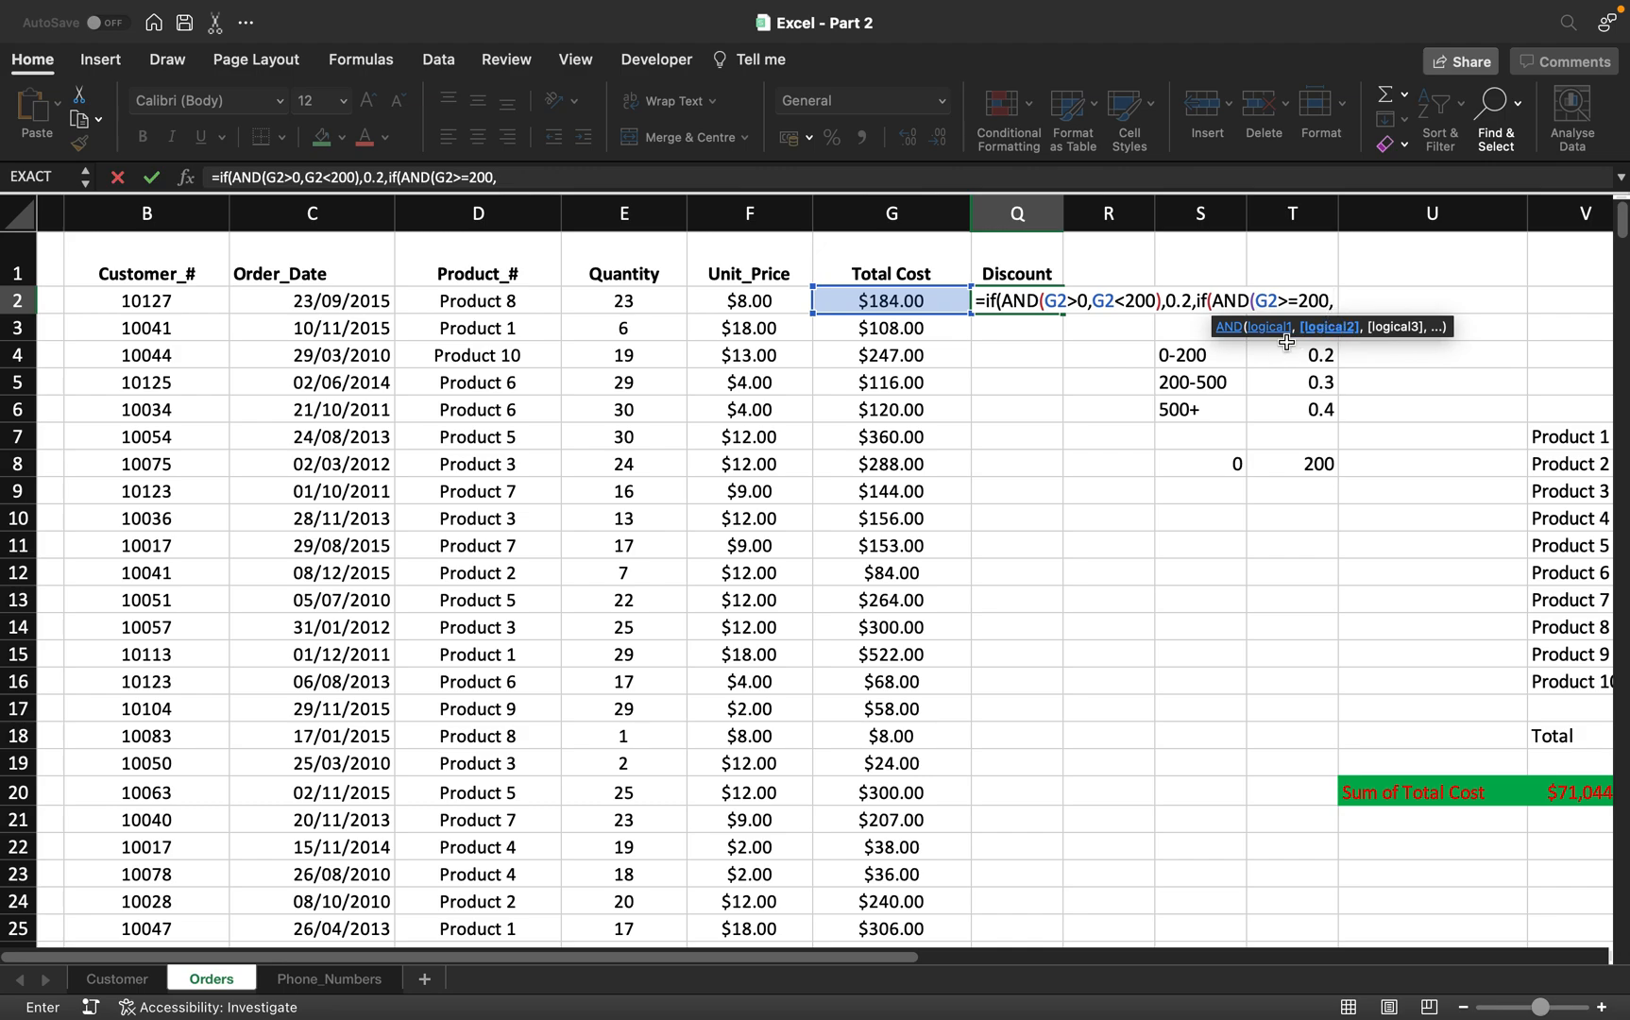
Complete the nested AND test in Q2 with G2<500 and return 0.3 when it is true.
click(905, 299)
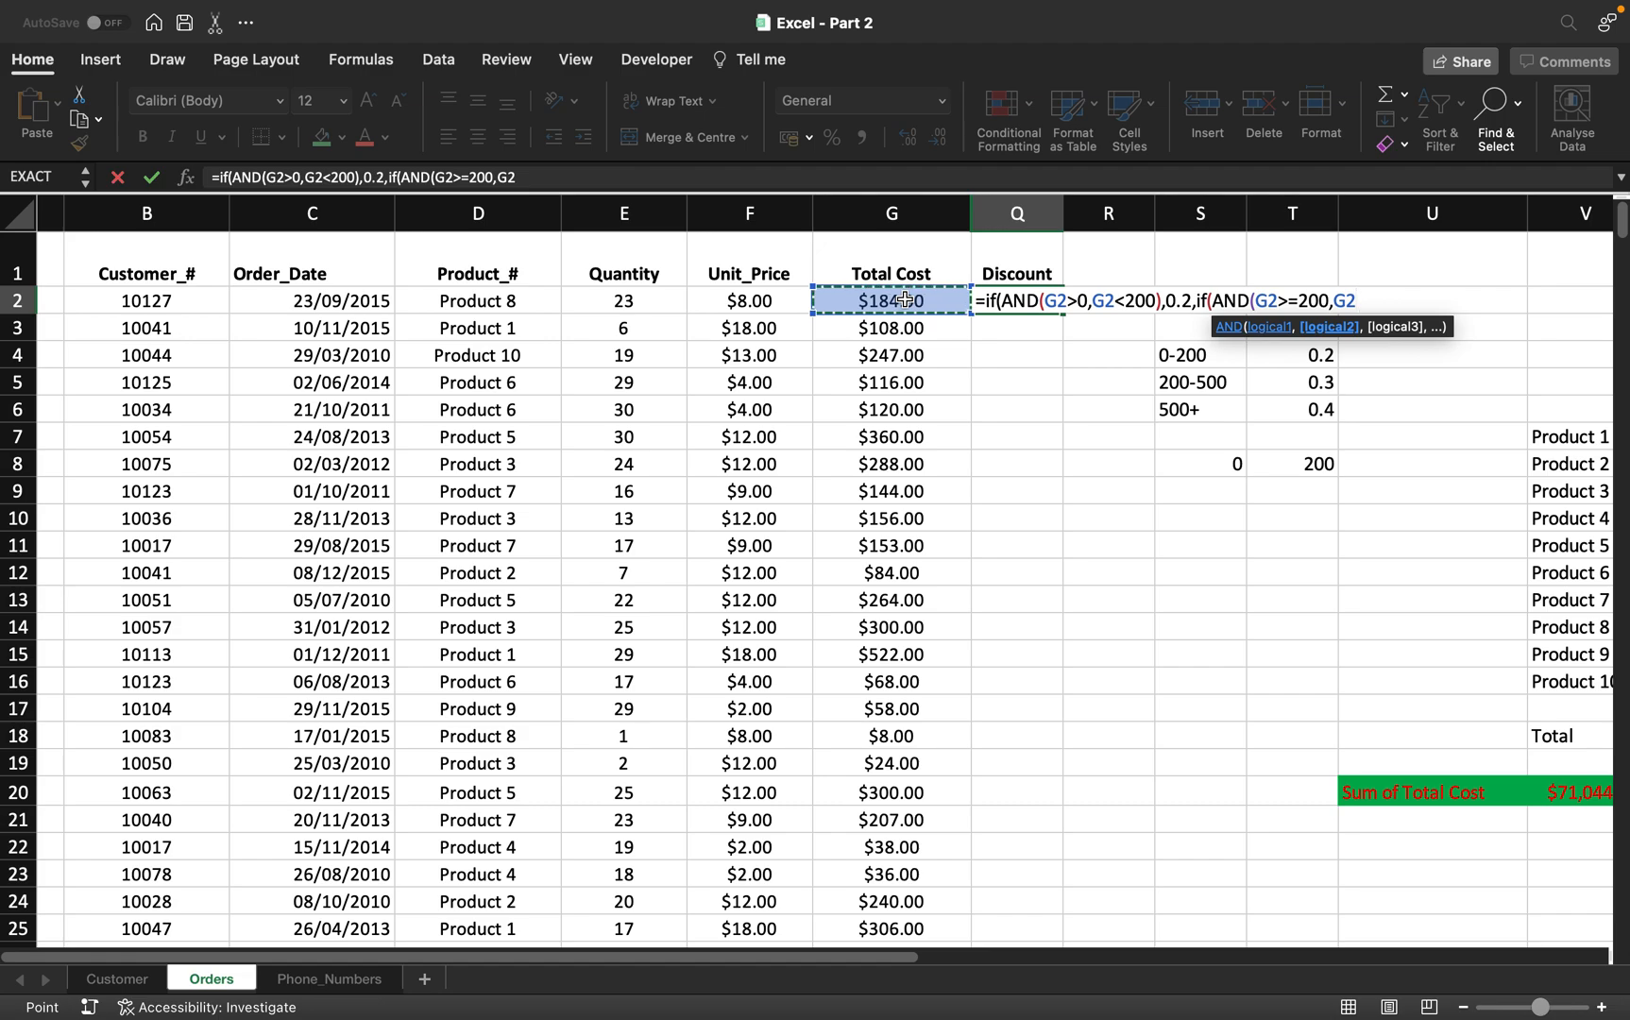
text(<500)
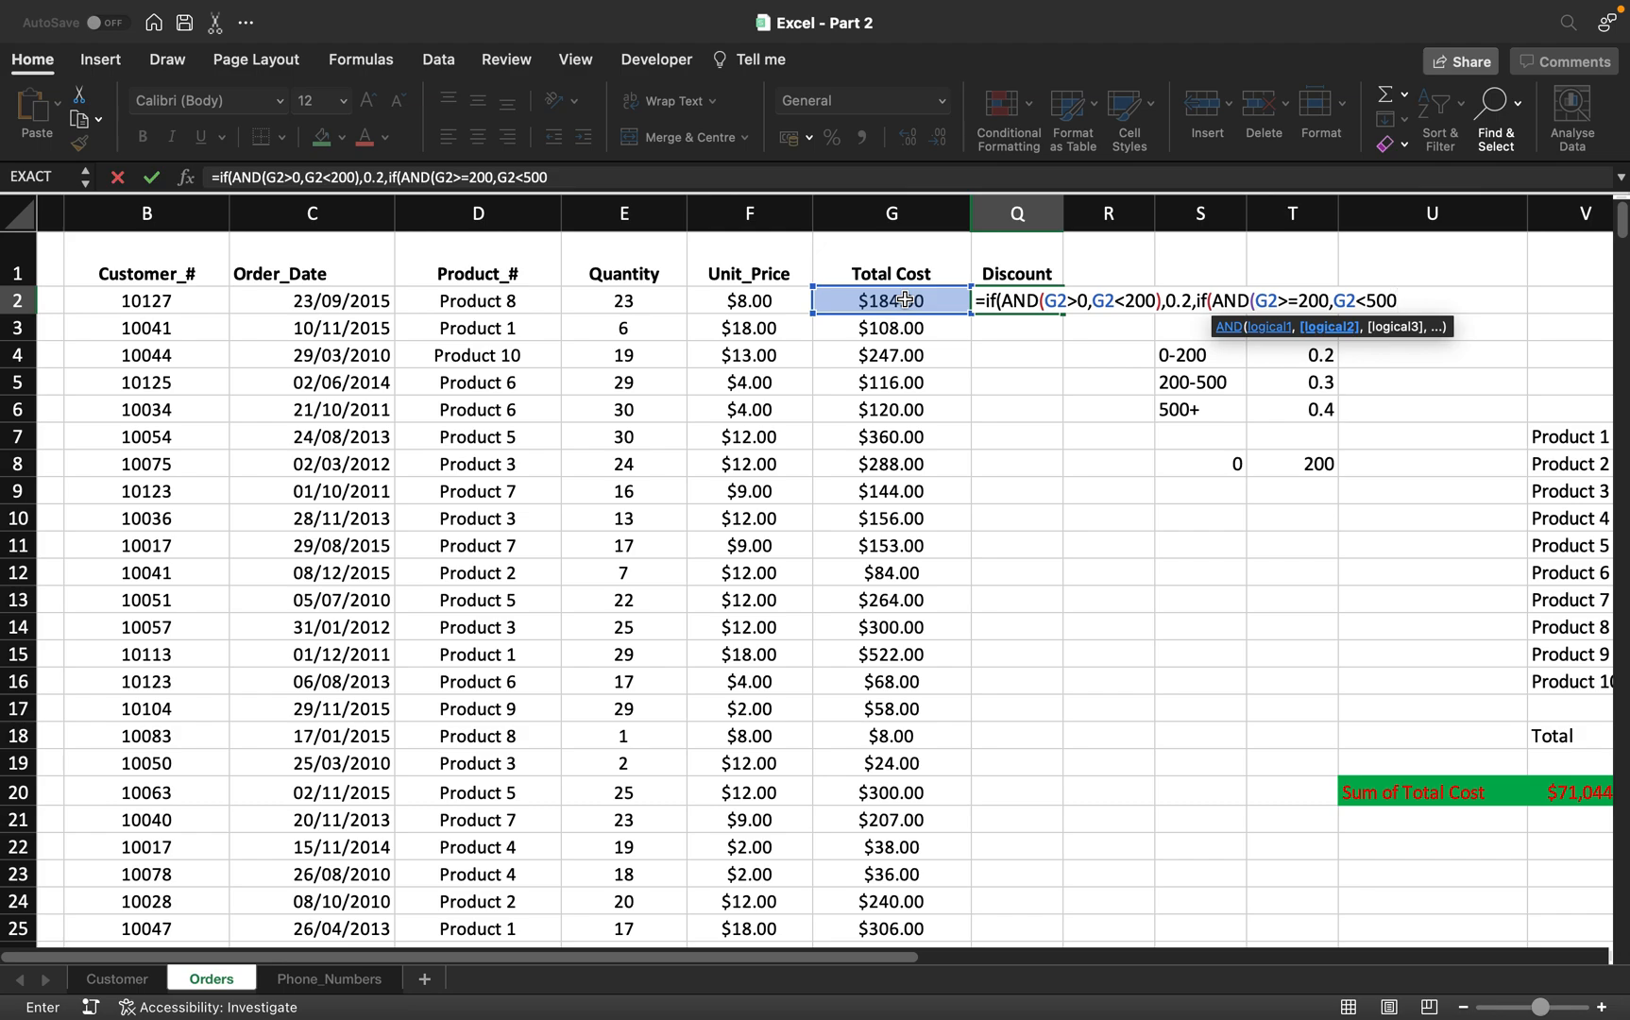
text())
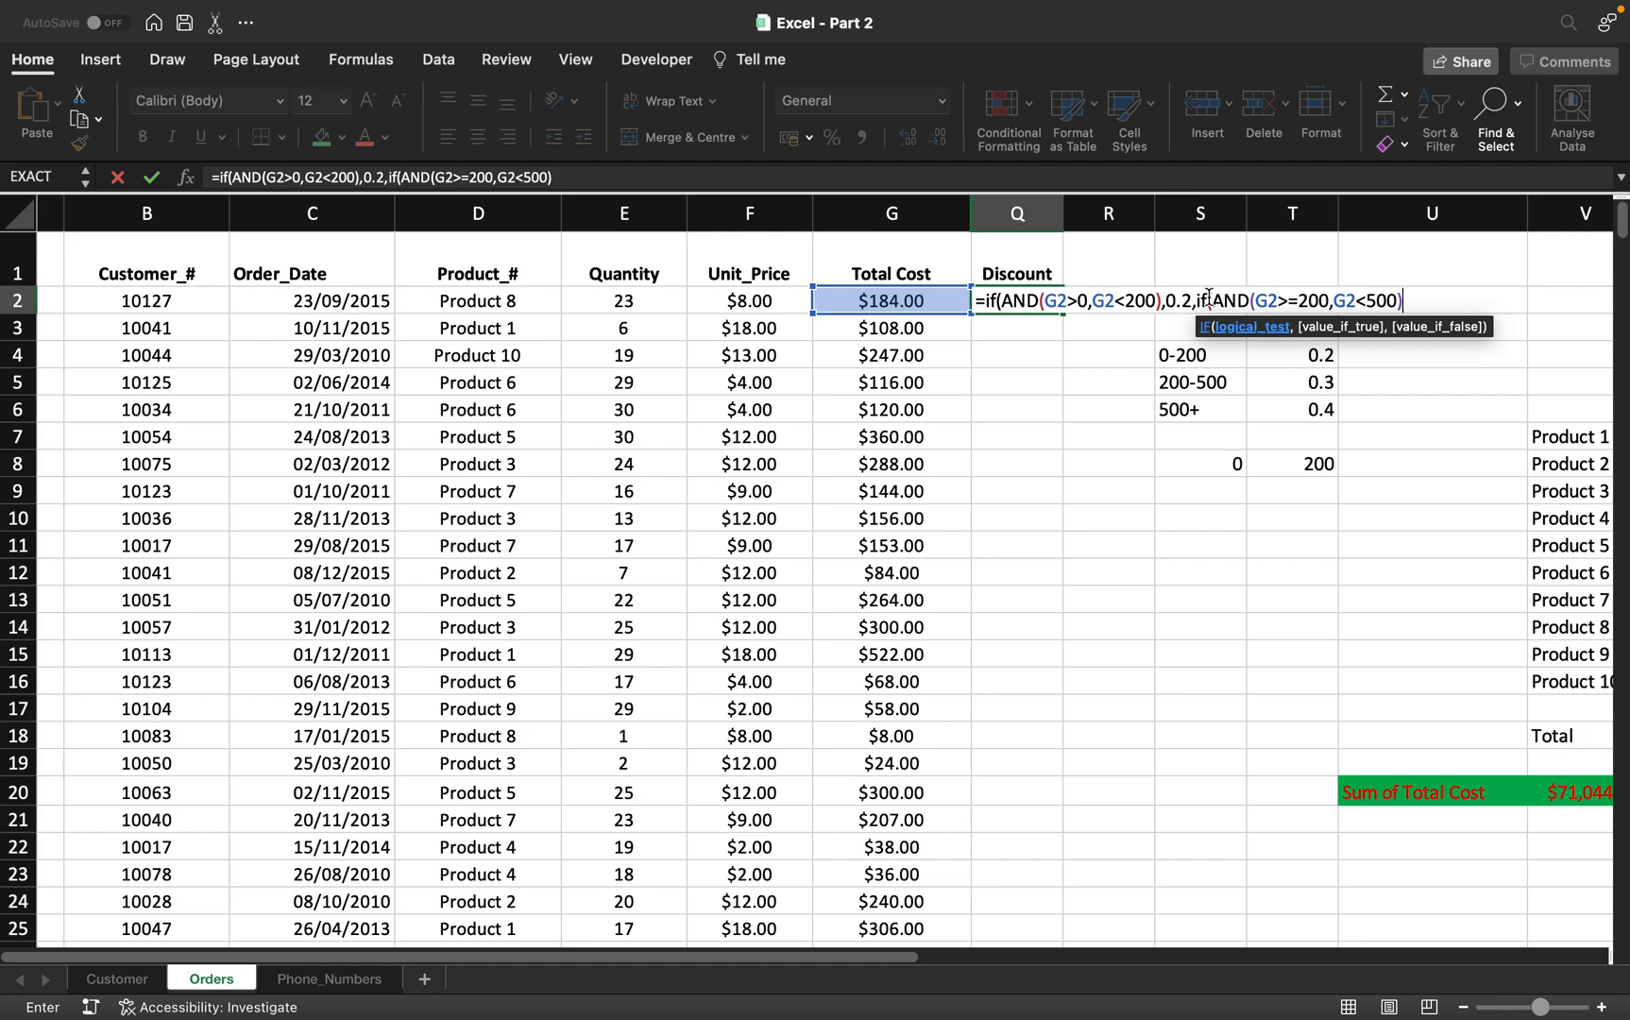
text(,)
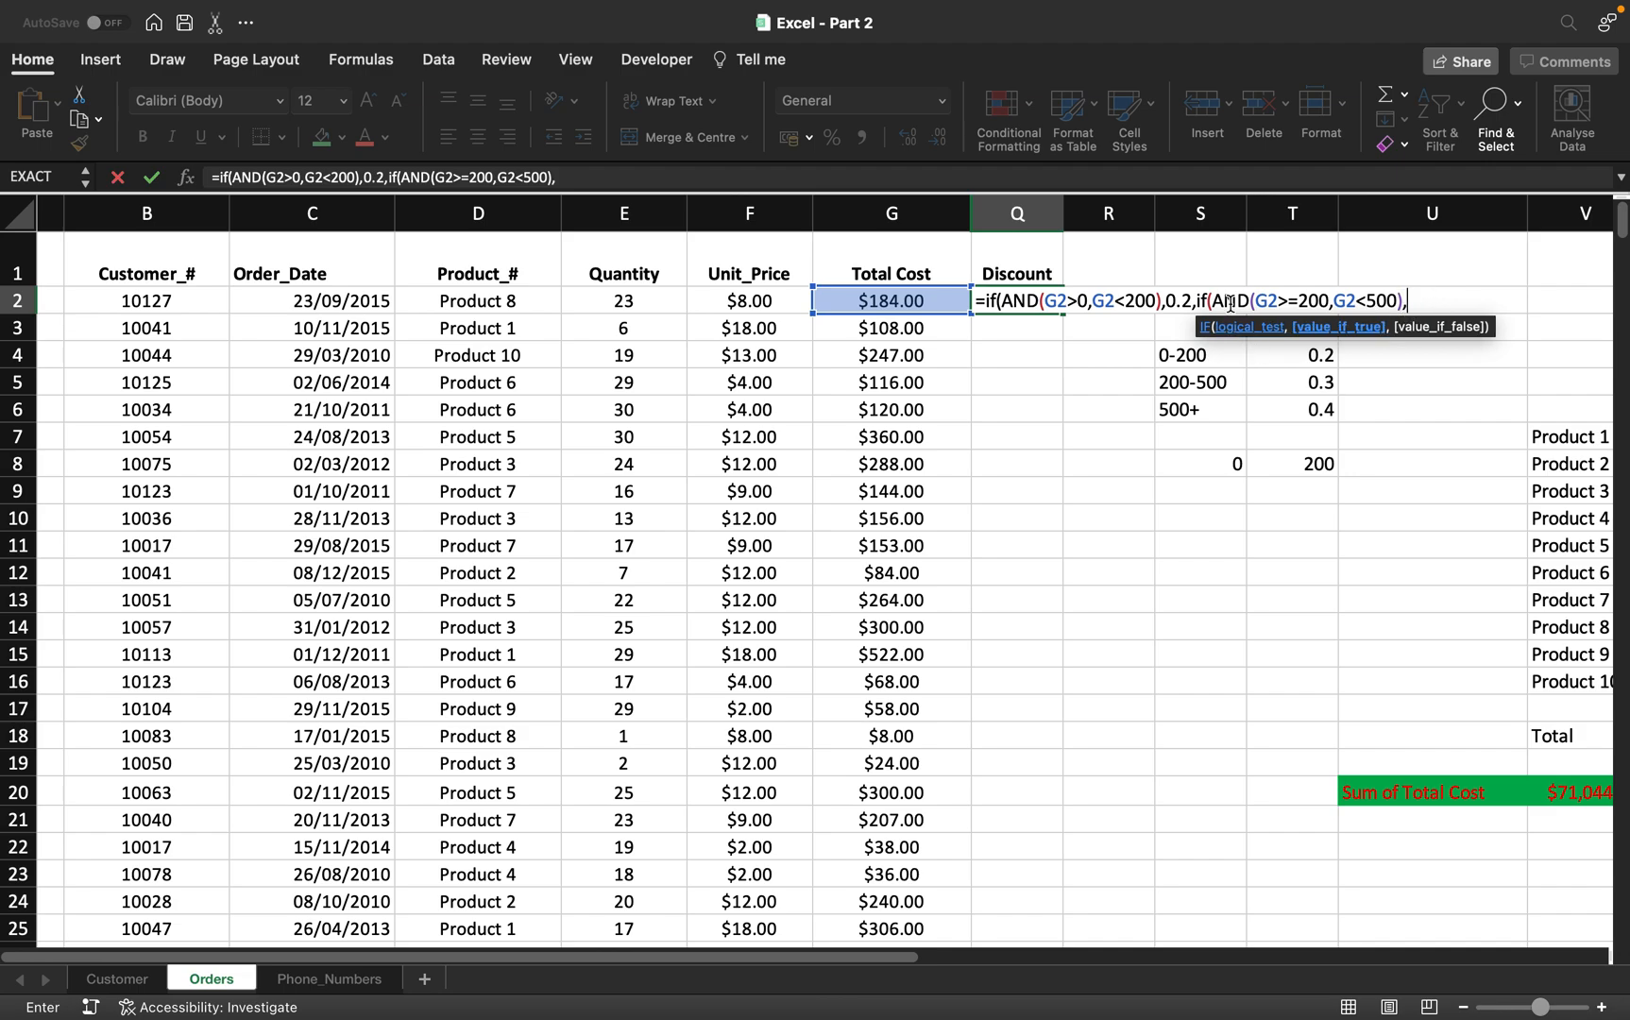
drag(1214, 302, 1399, 300)
click(1414, 301)
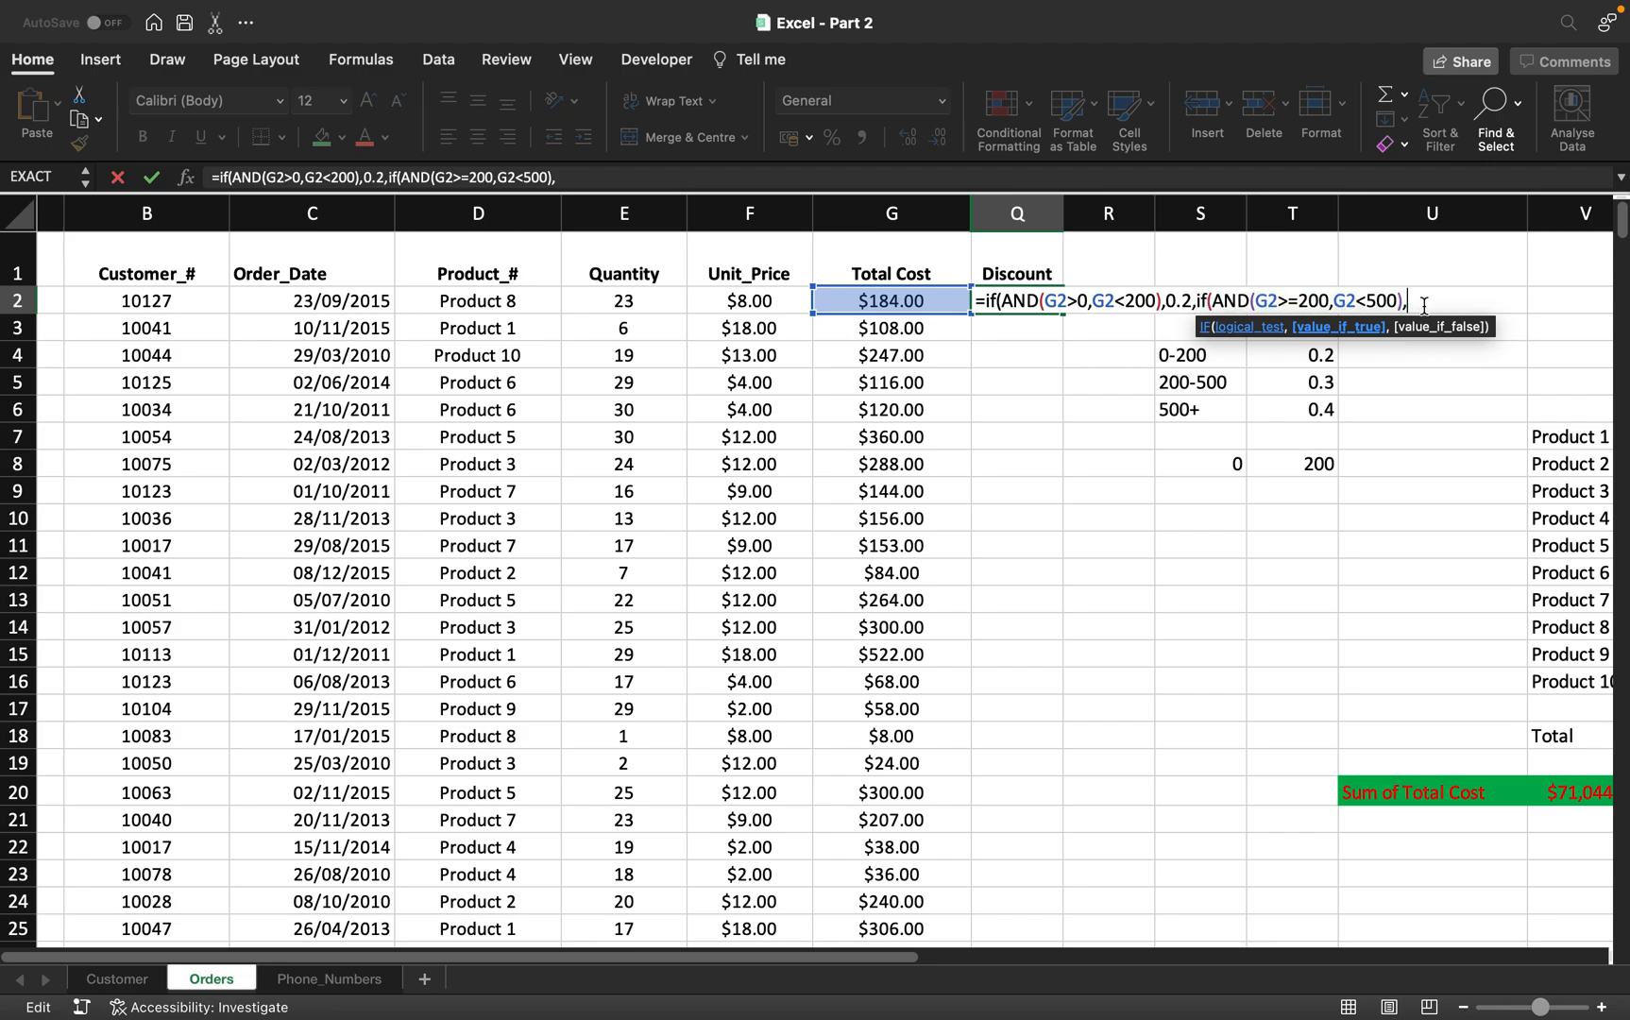
text(0.3,)
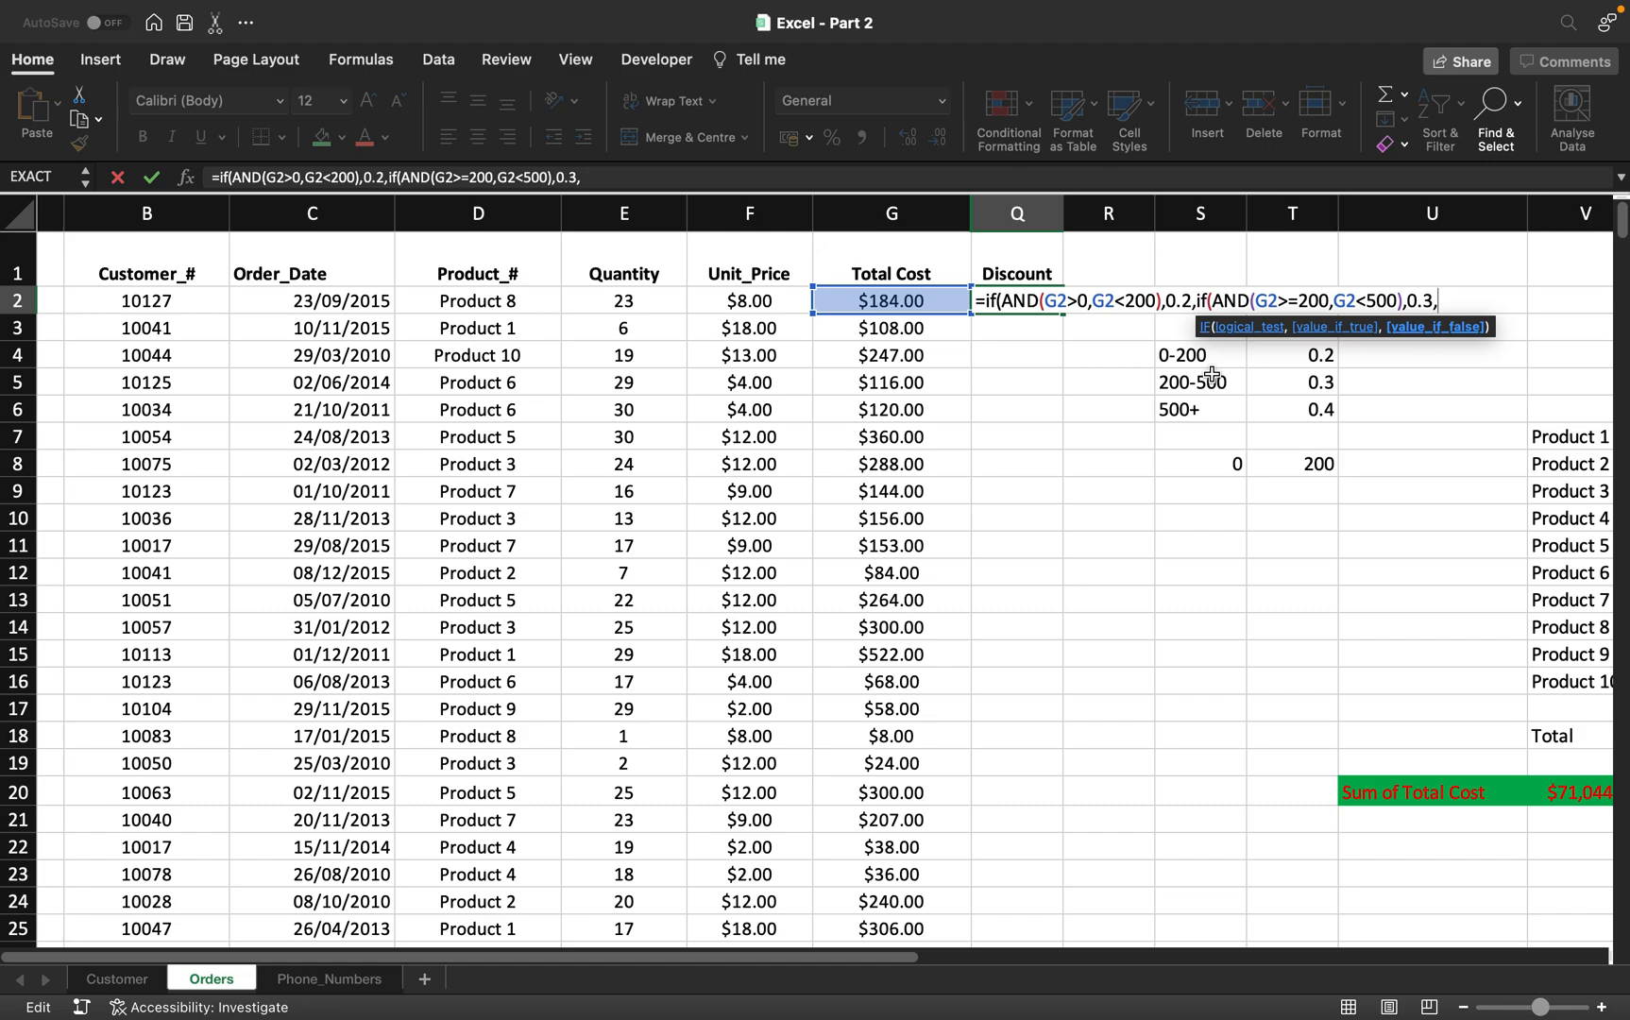
Change the first test in the Q2 formula to G2>=0 and add 0.4 as the nested IF's false value.
click(1071, 300)
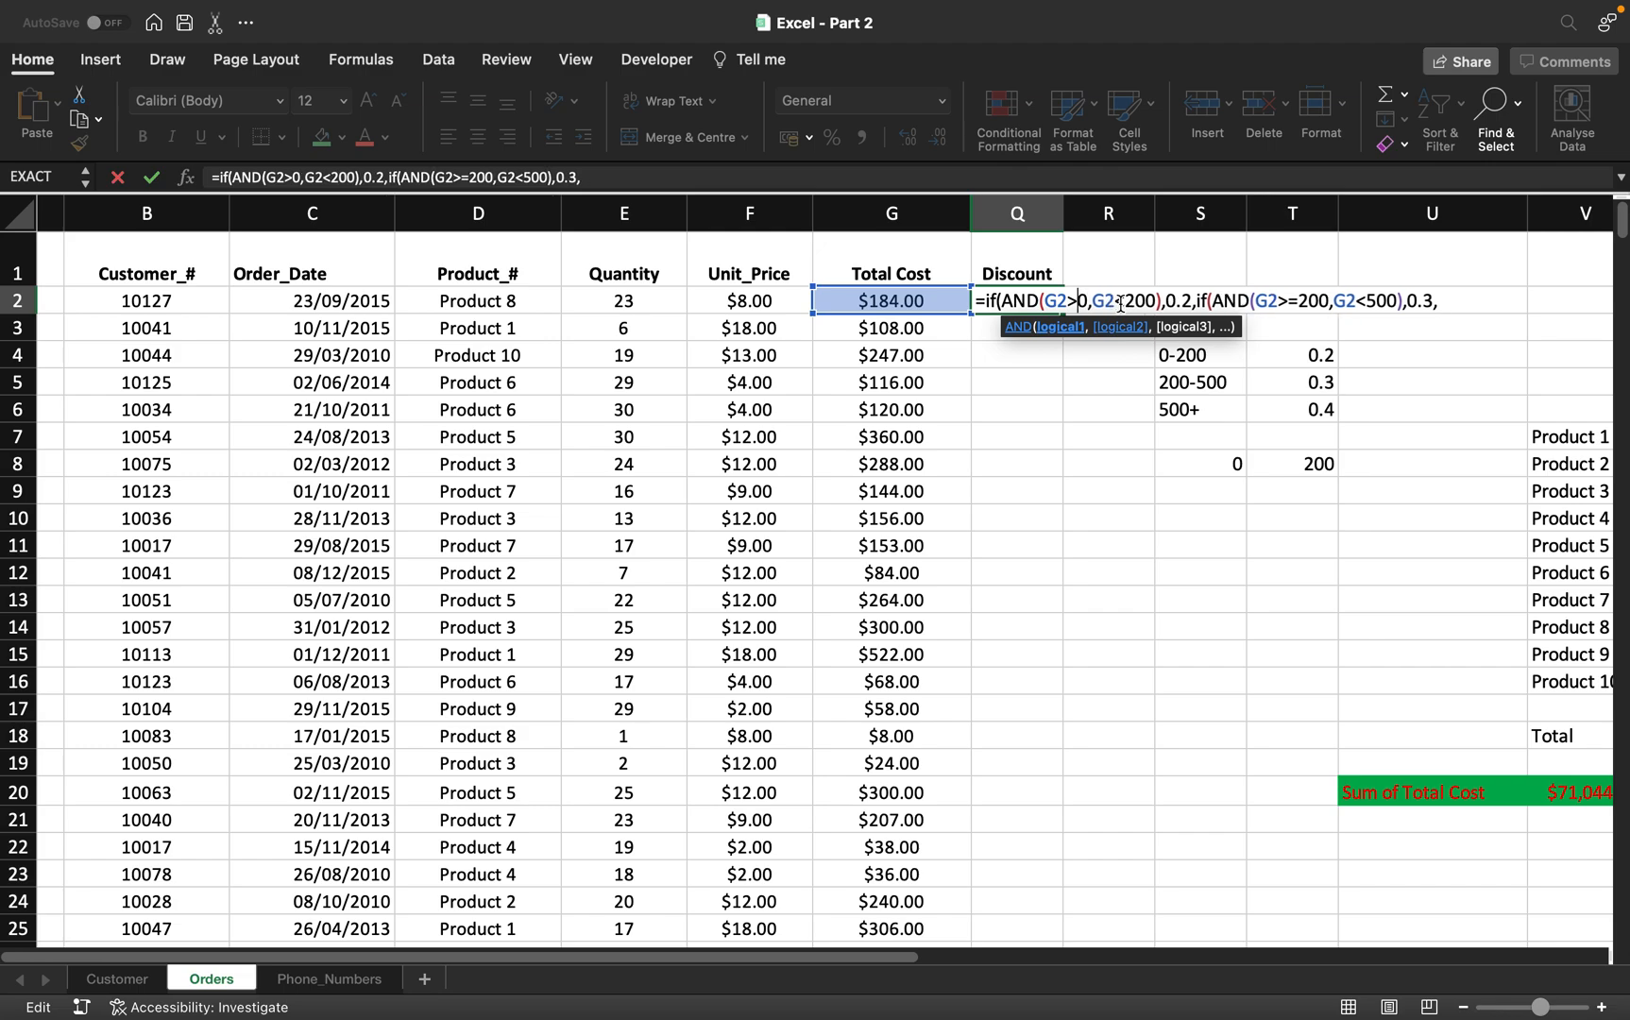
text(=)
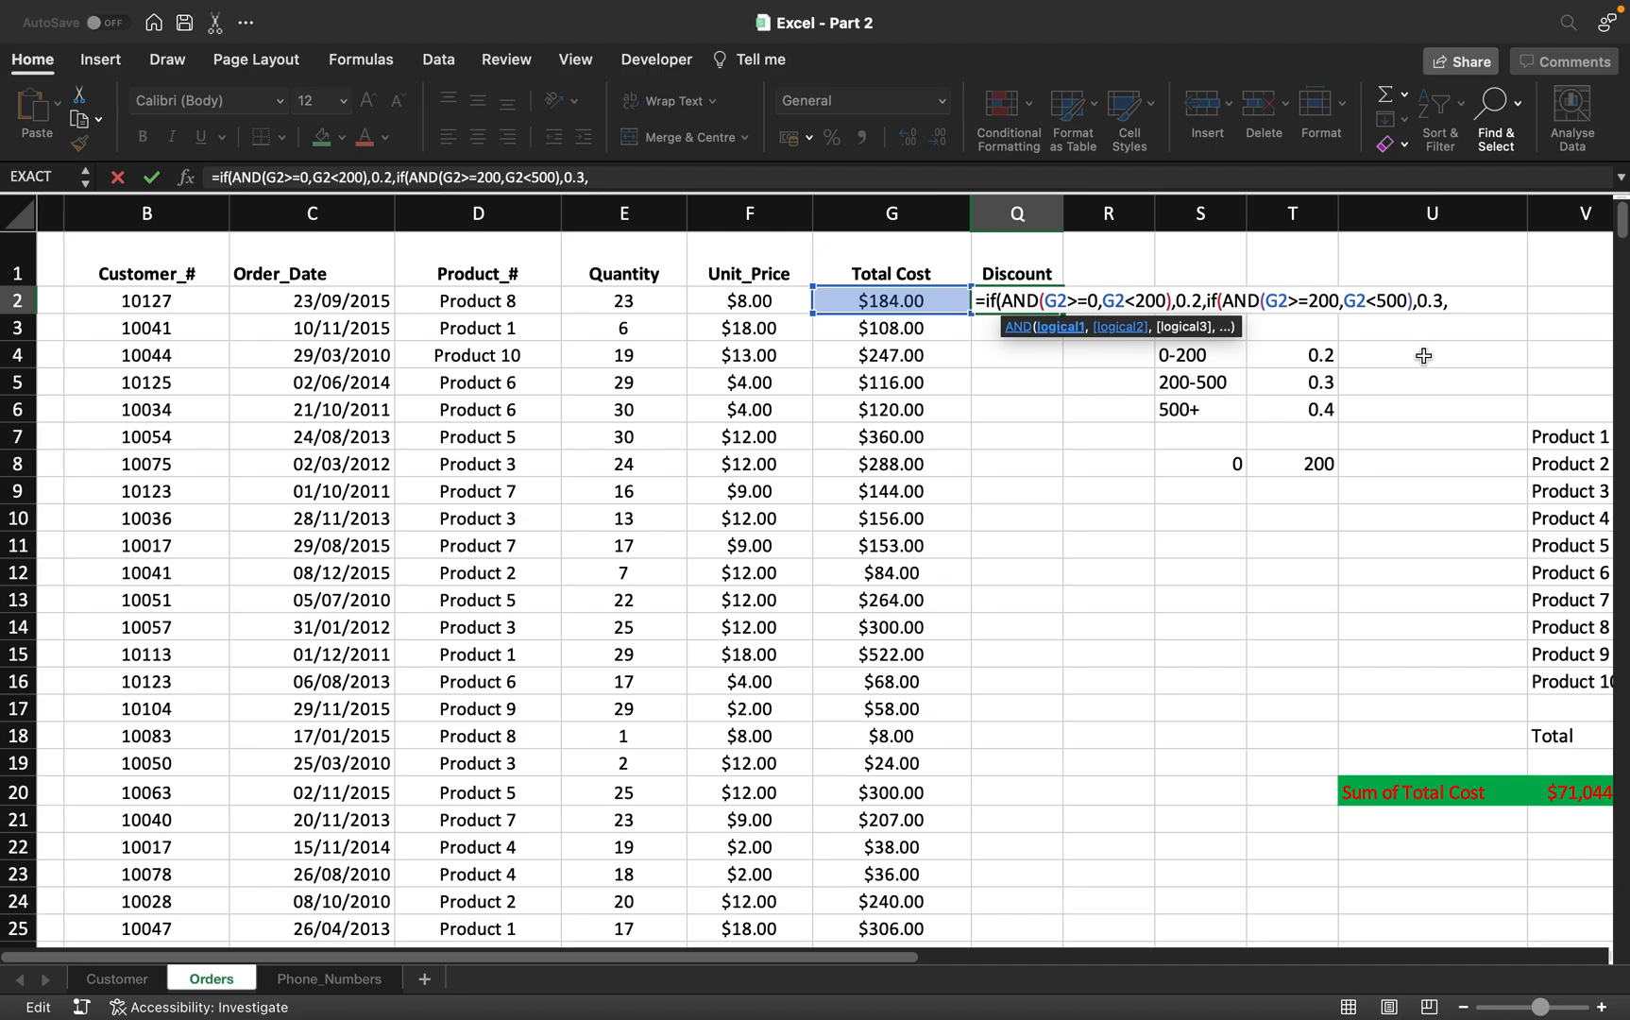
click(1470, 299)
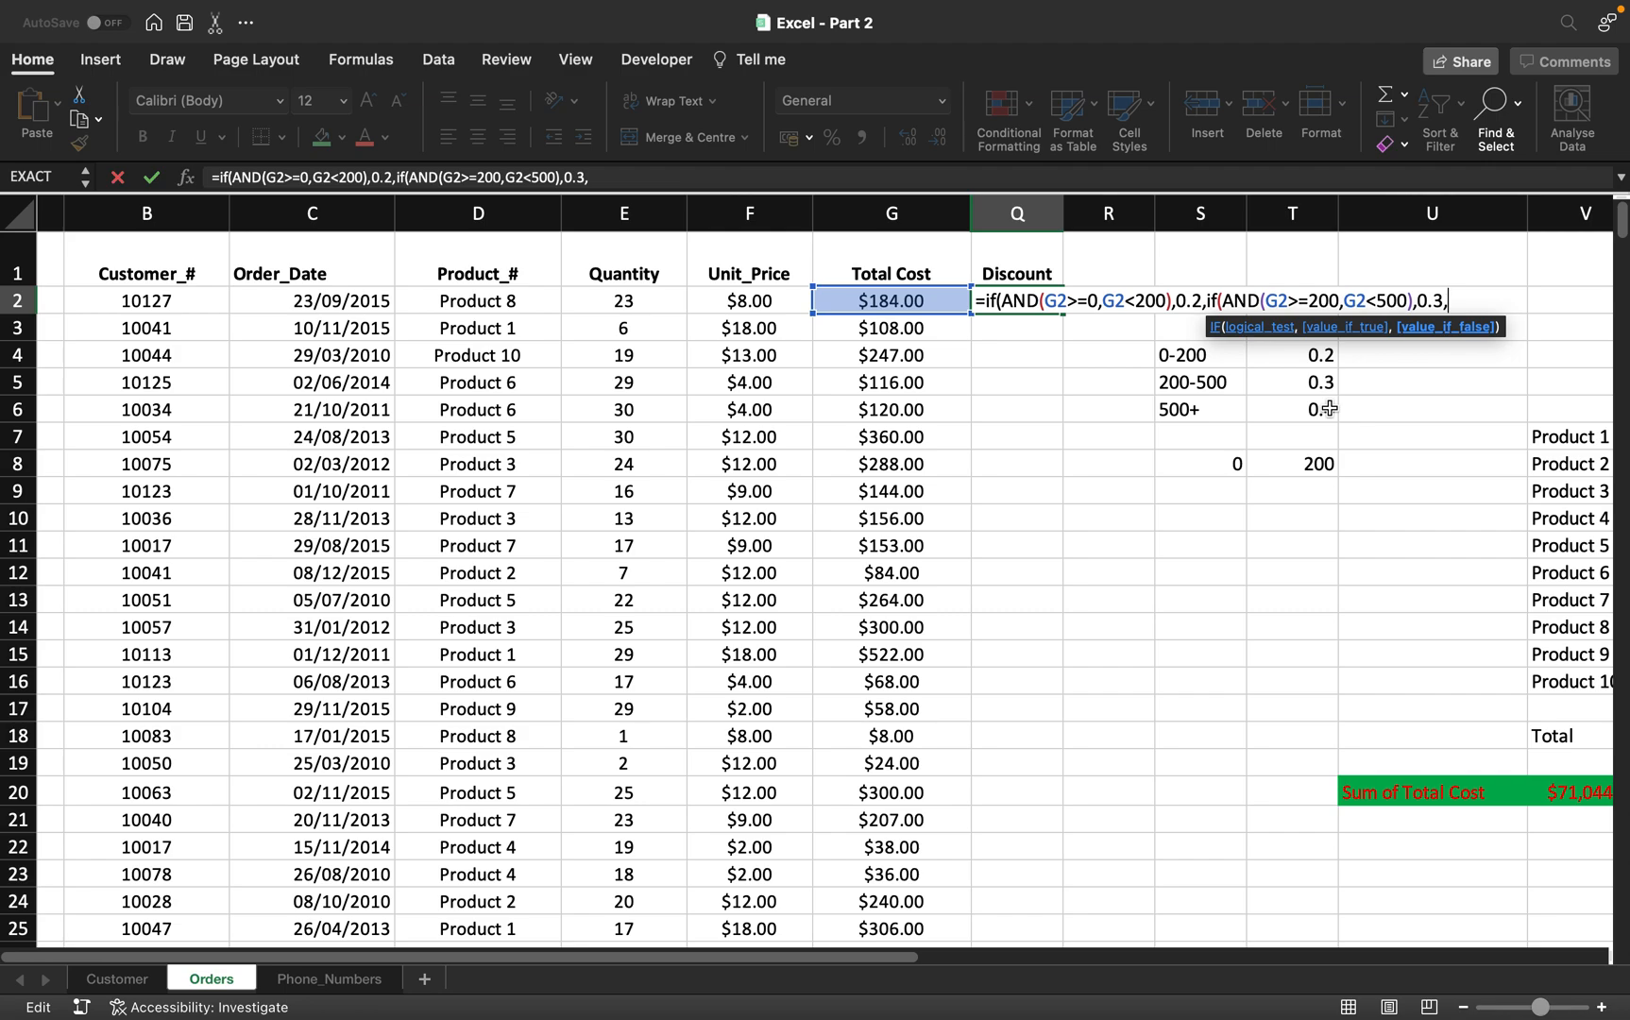
text(0.4))
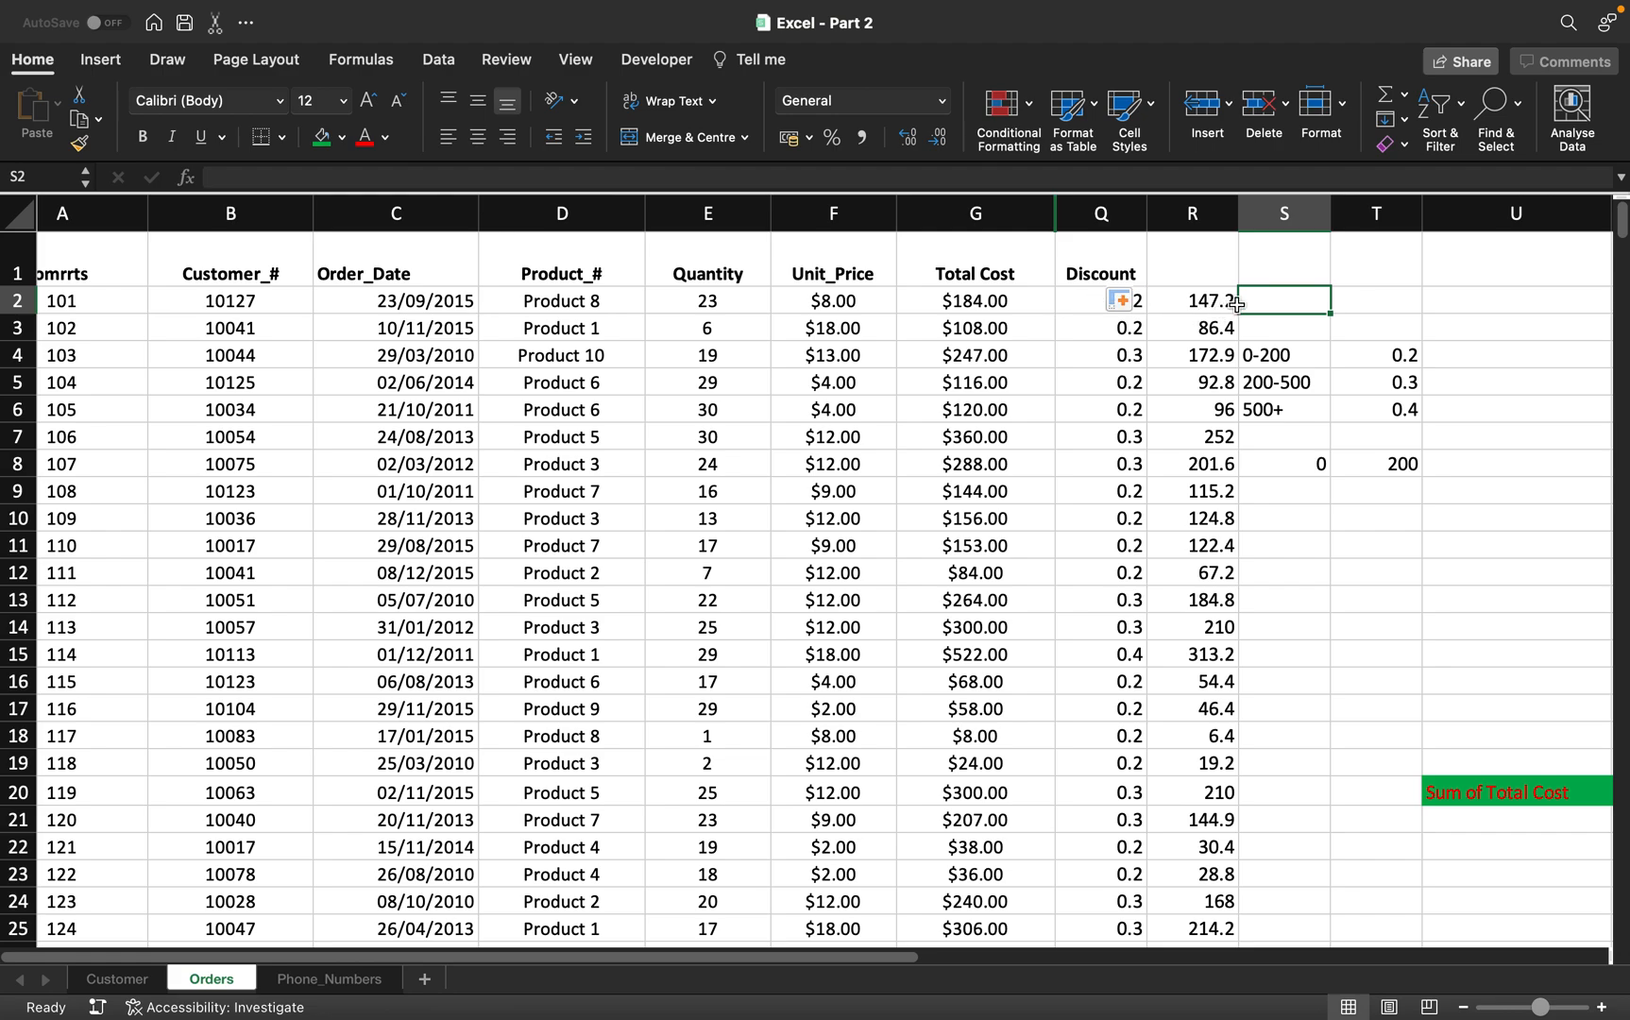
Copy the currency formatting of Total Cost cell G2 onto the whole of column R.
click(988, 297)
click(79, 142)
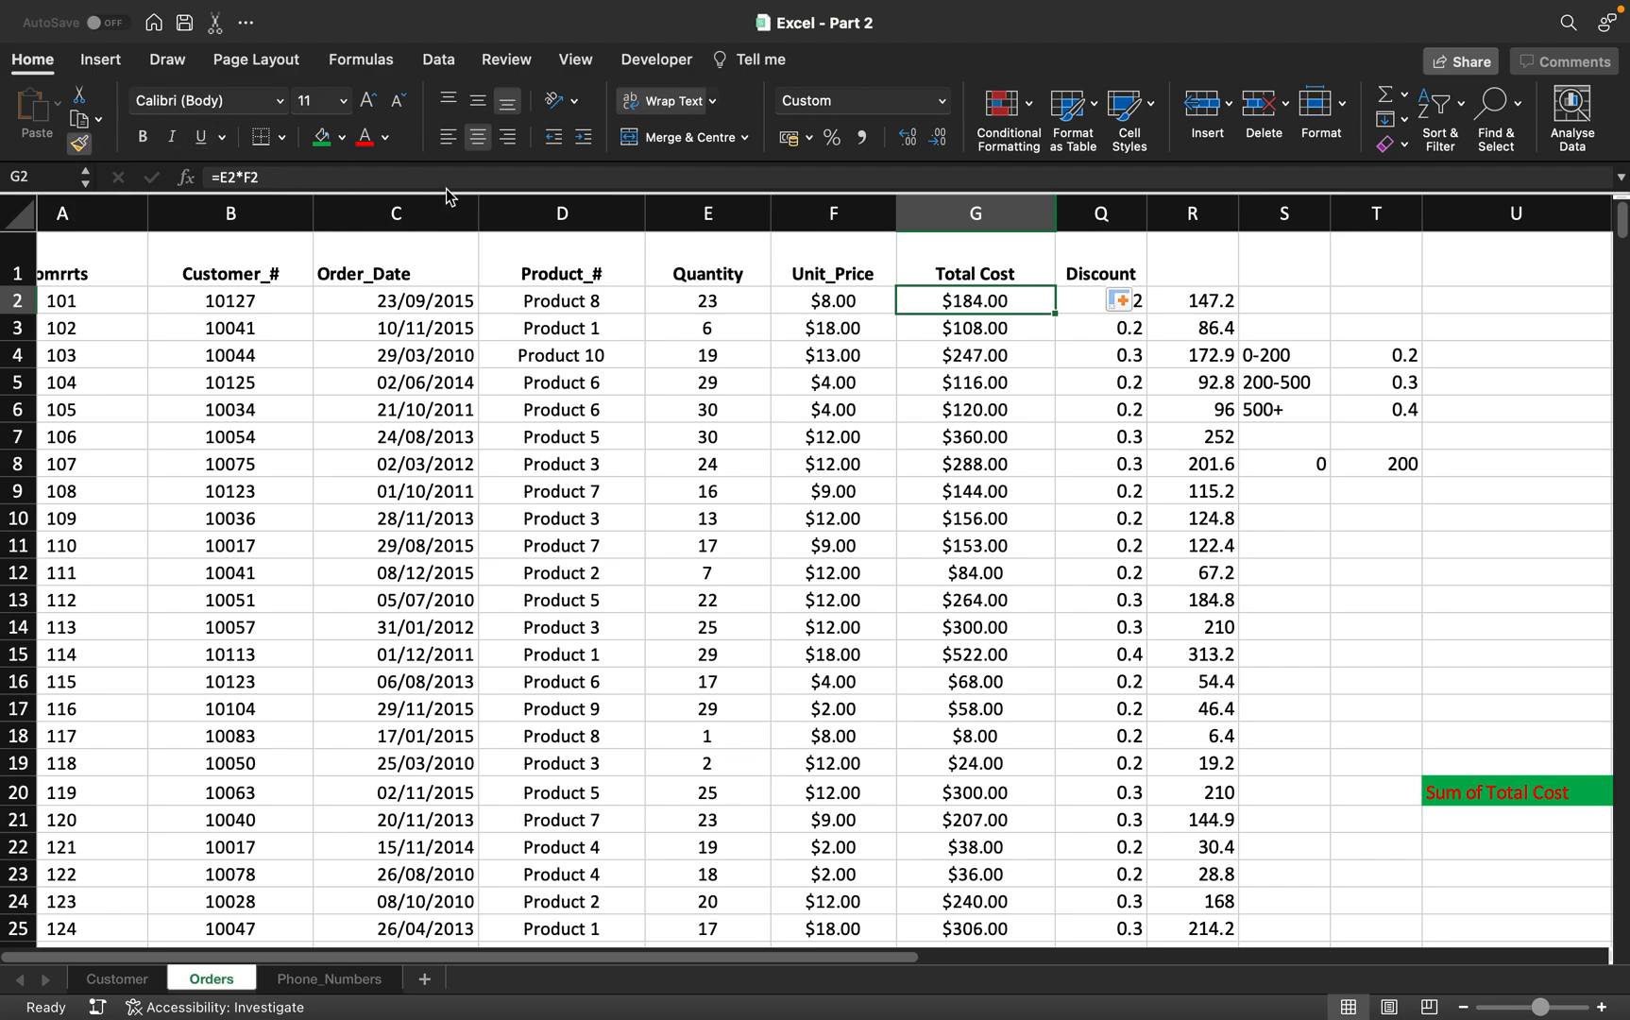
click(1194, 219)
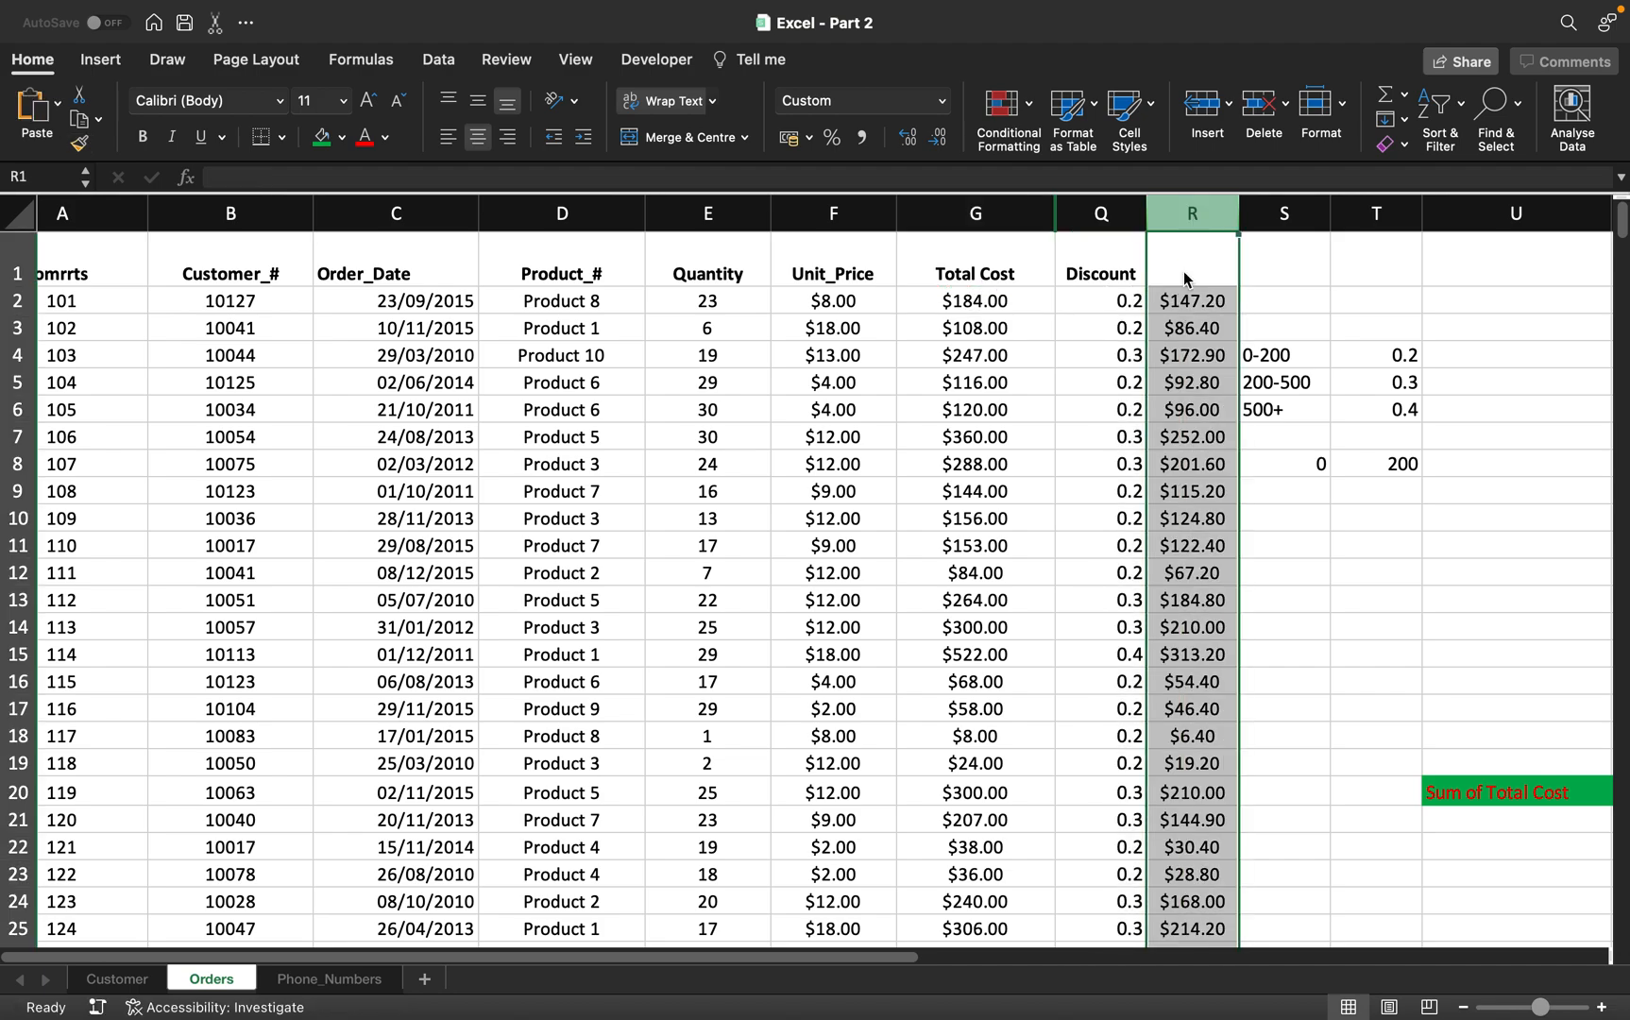
click(1168, 373)
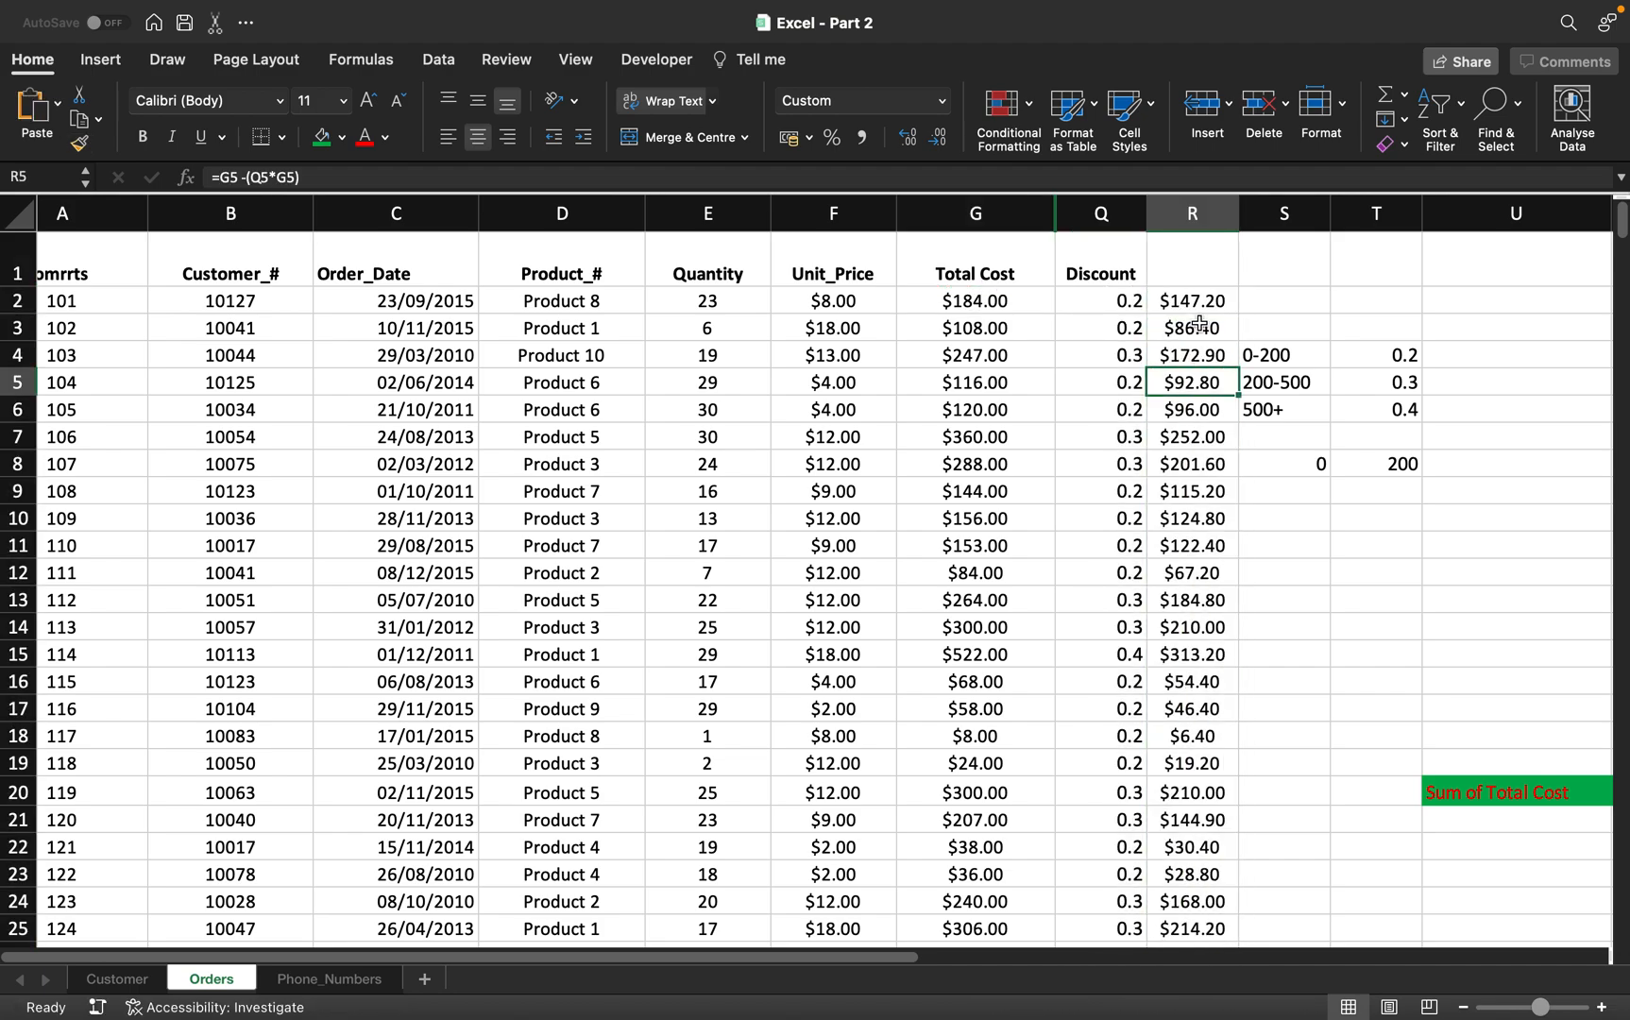
Enter the header DiscountedAmount in R1 and widen column R.
click(1182, 263)
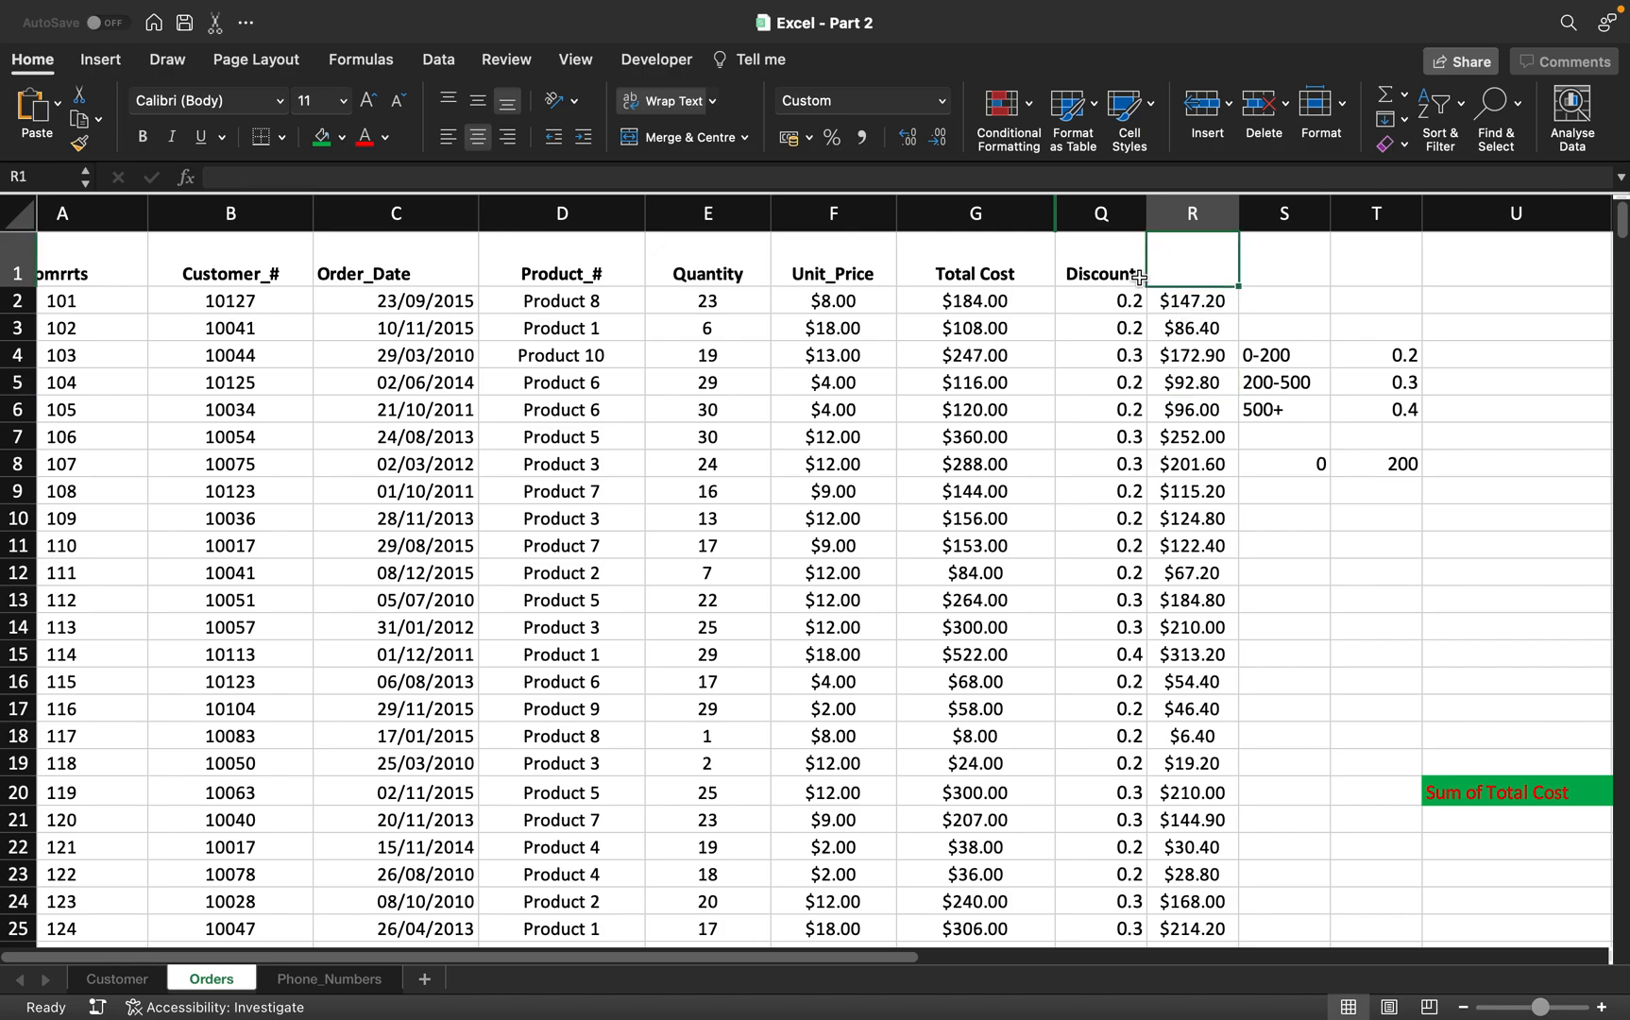
text(Discounted)
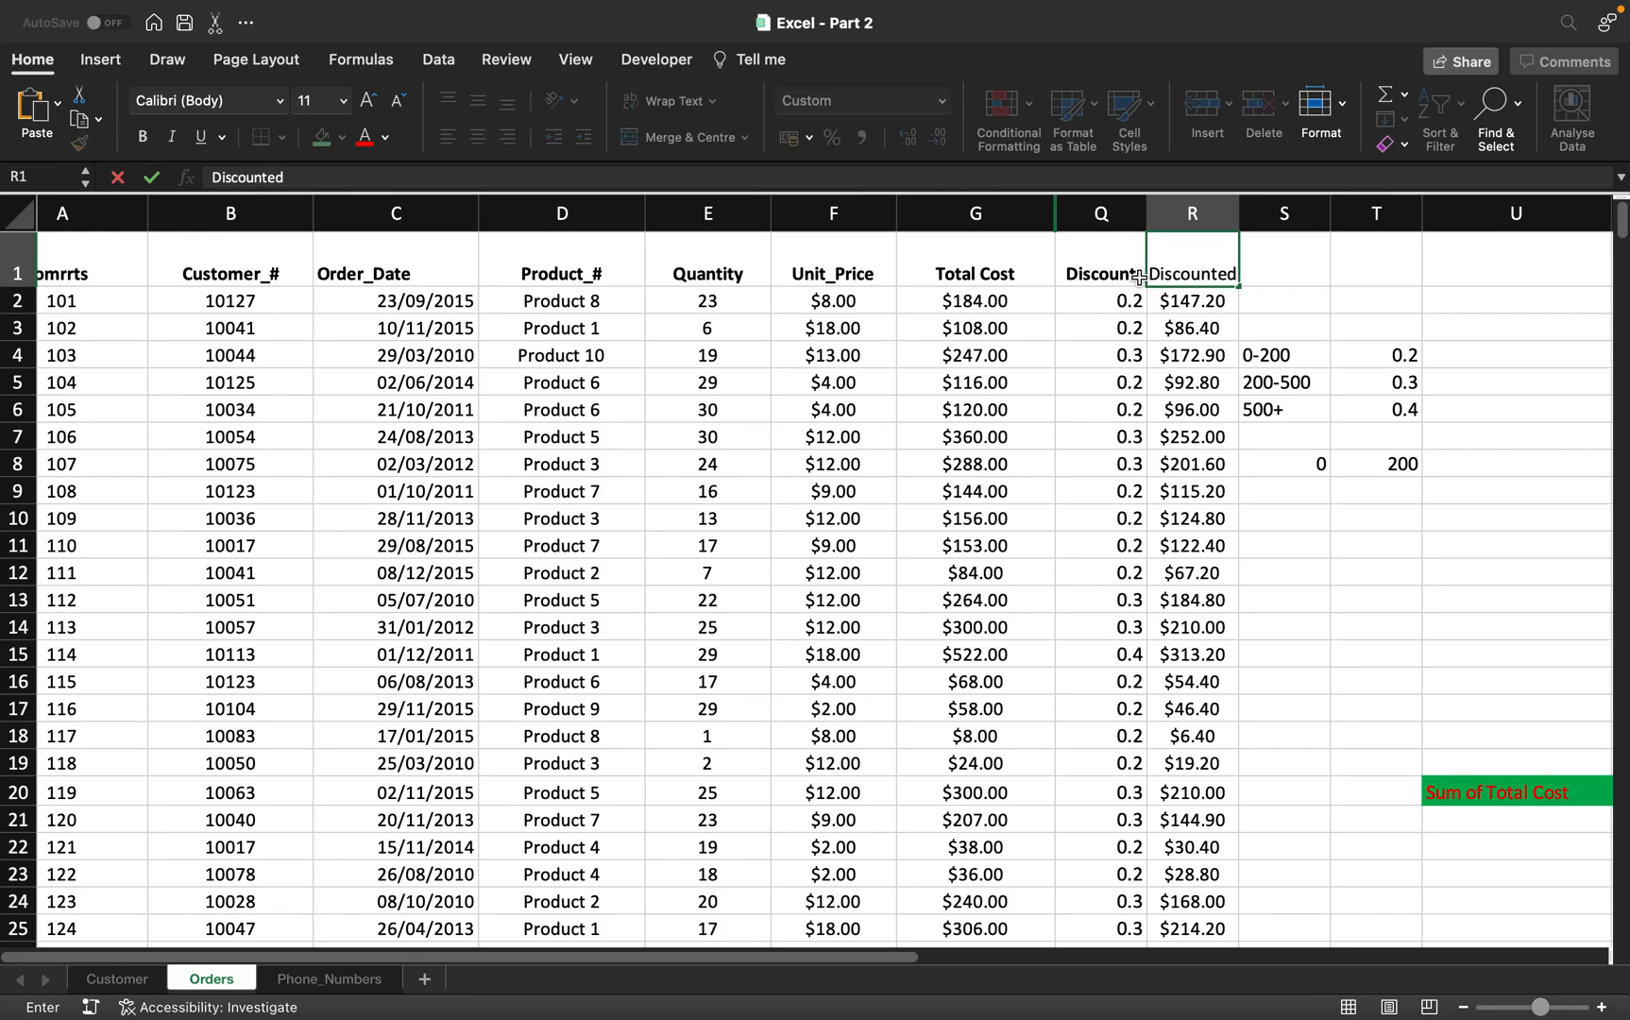
text(Amount)
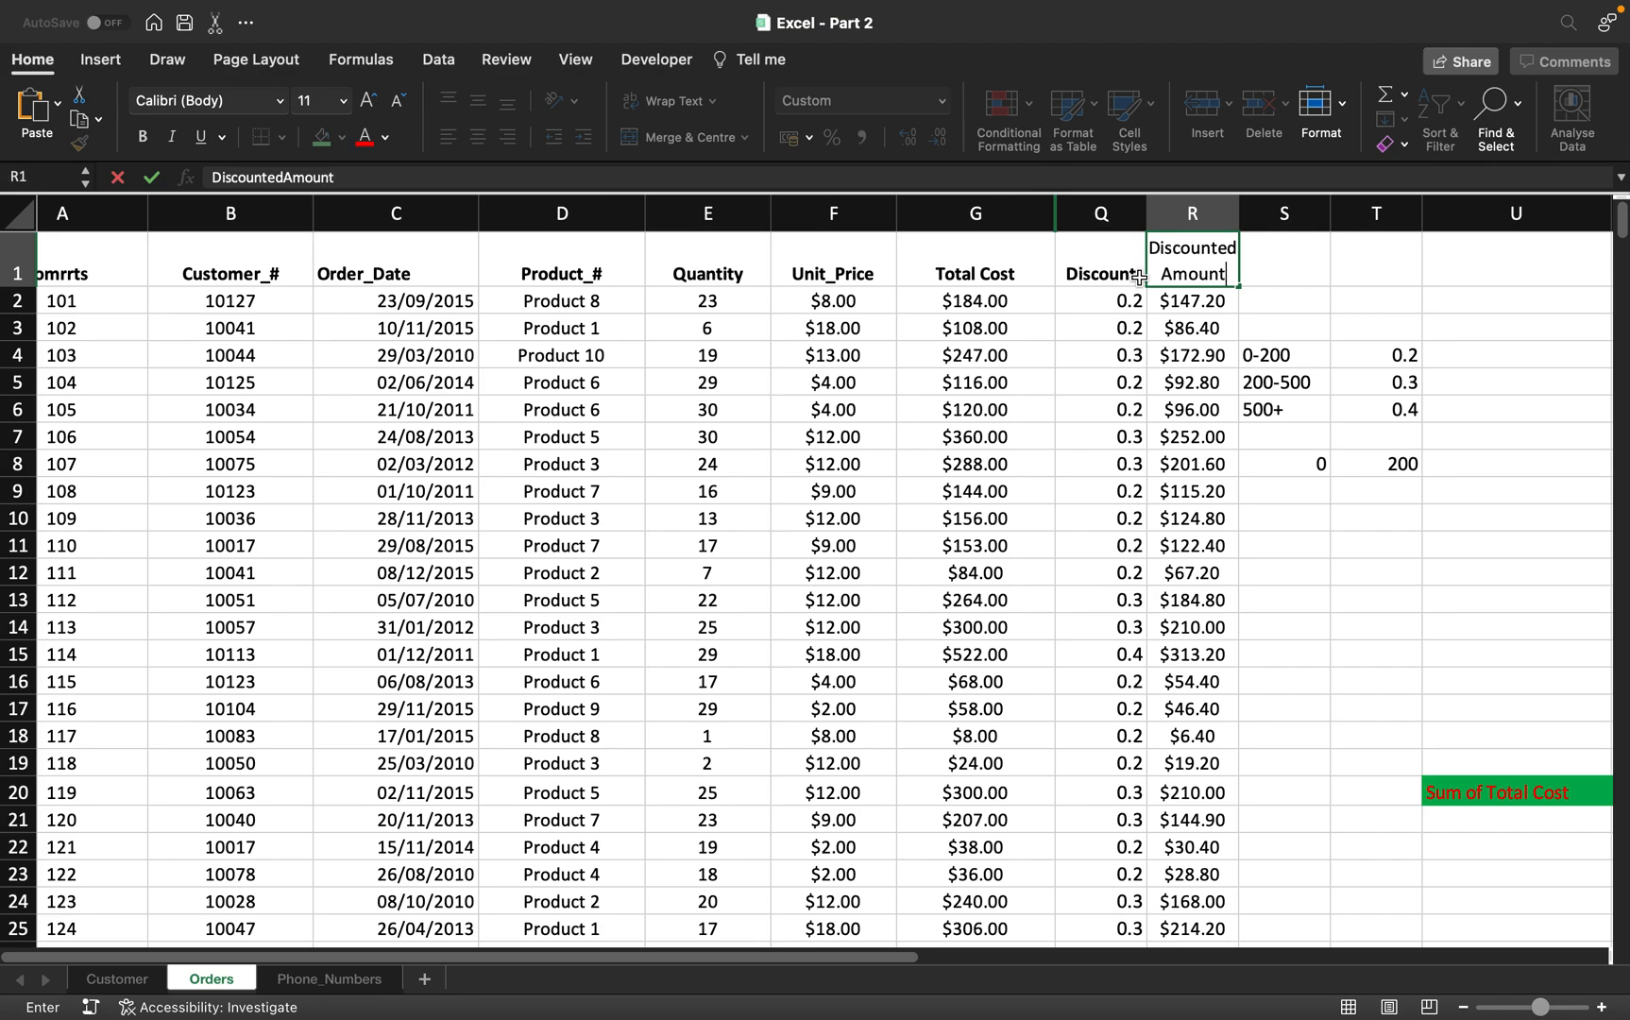
key(Return)
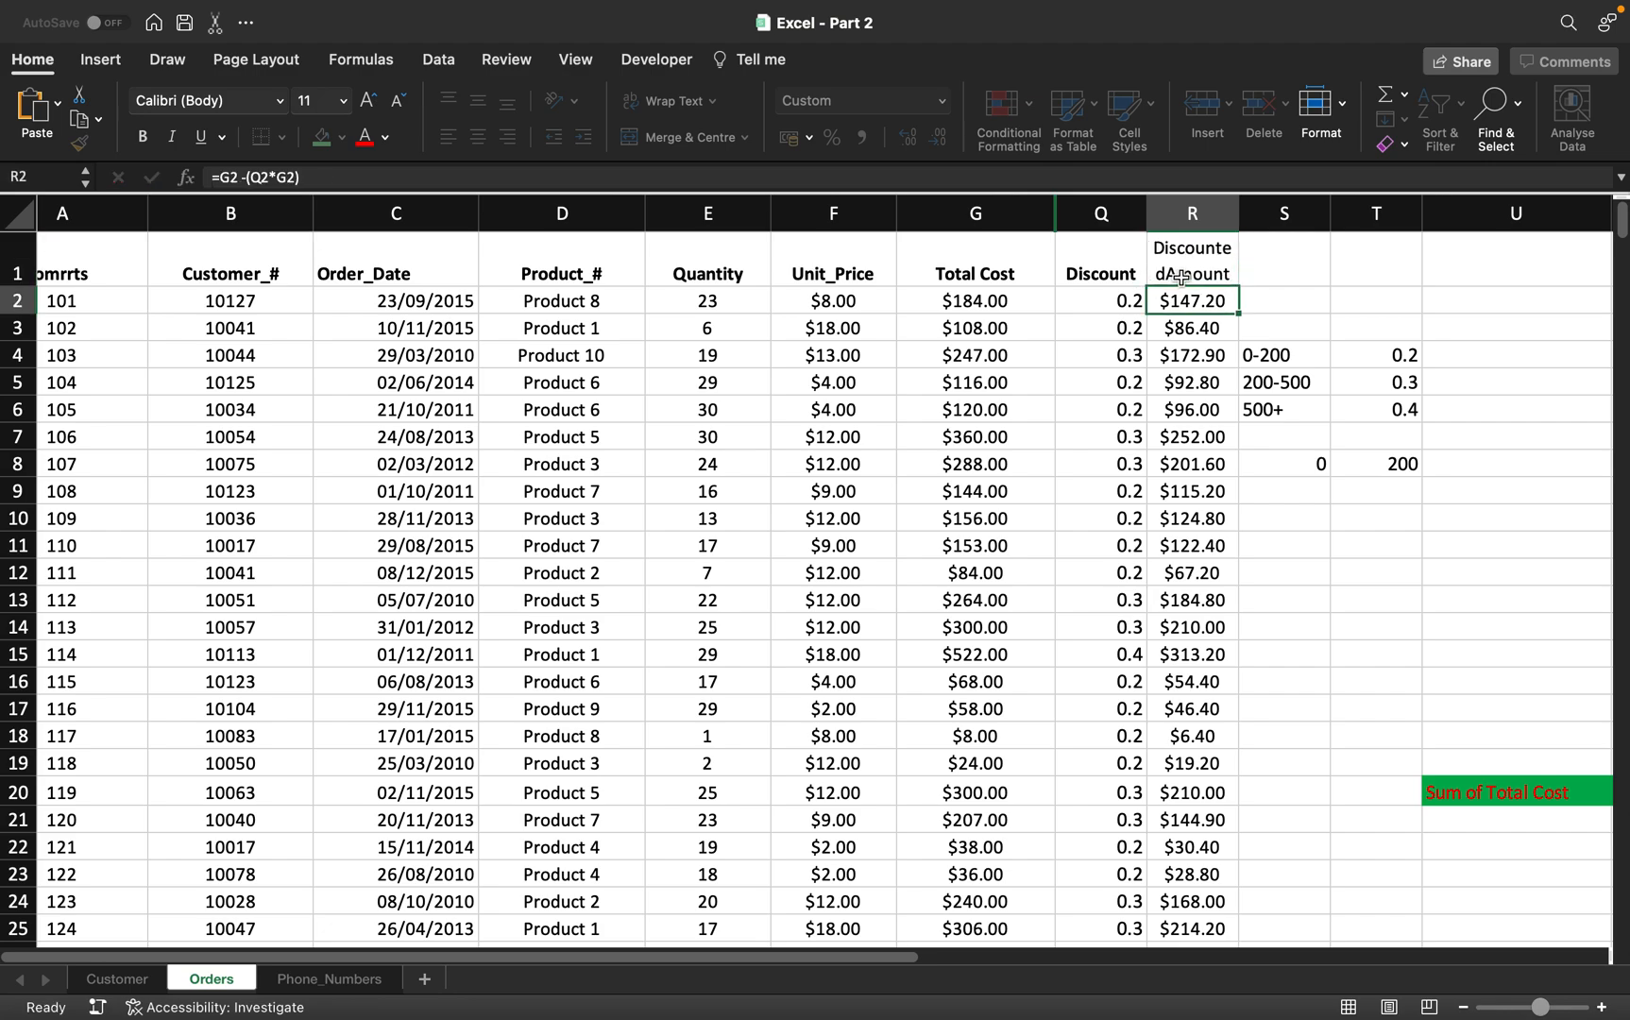
drag(1238, 231, 1282, 228)
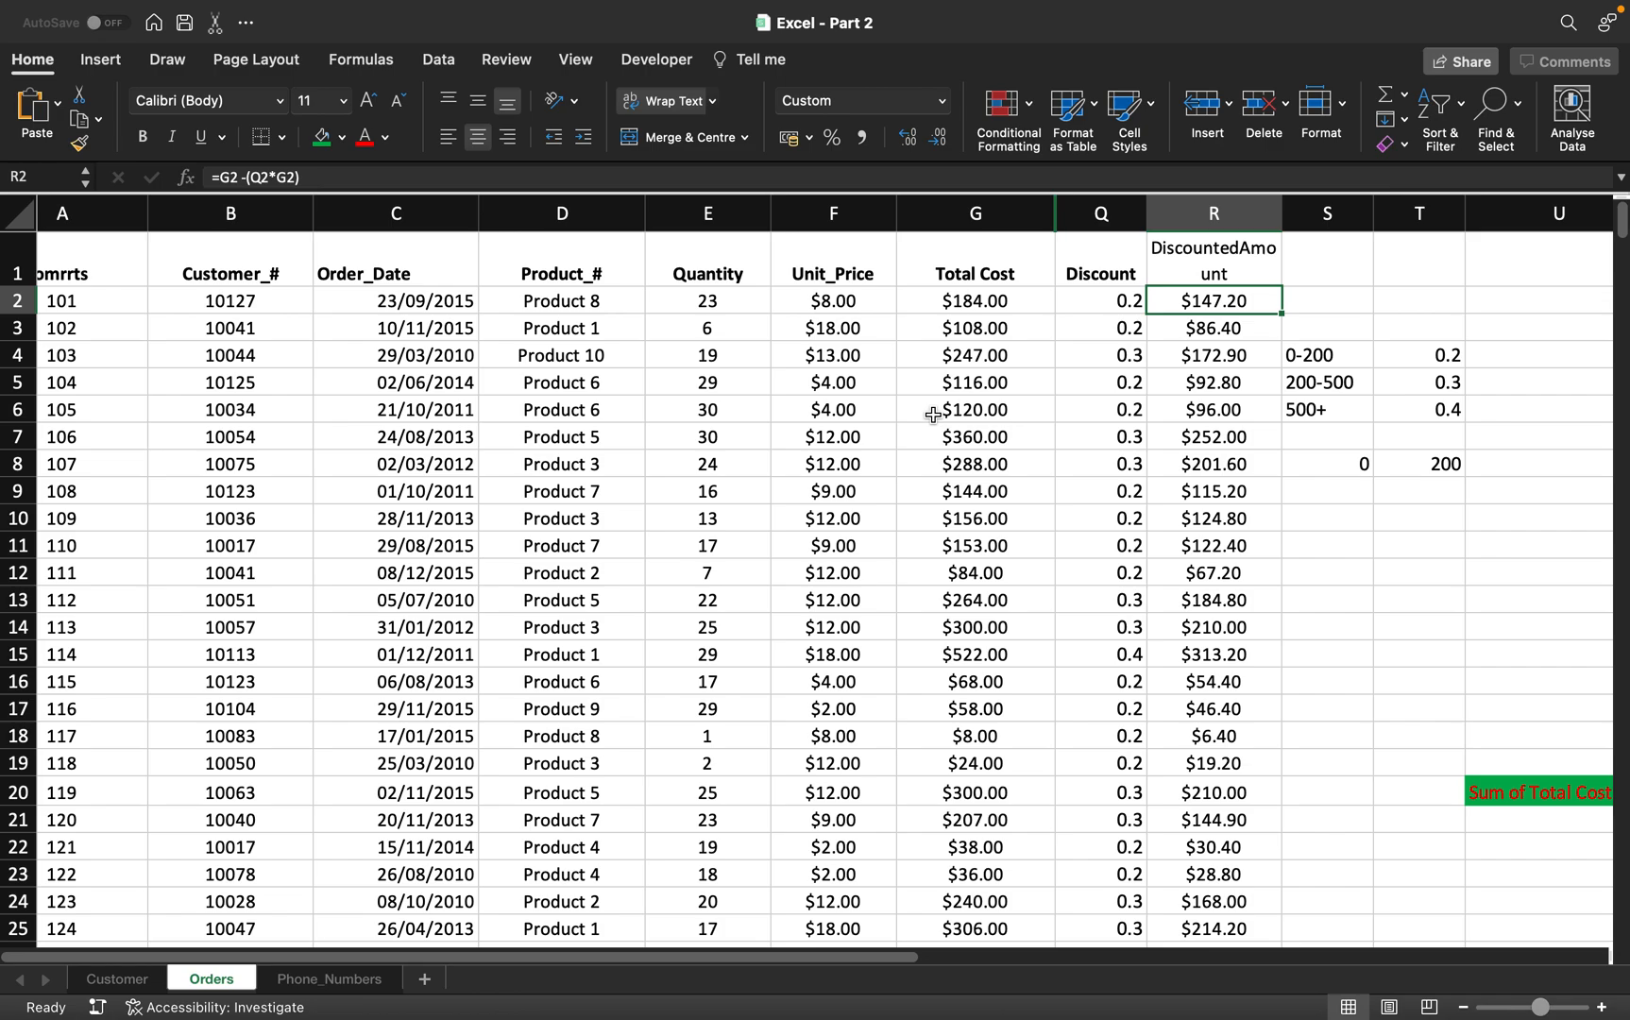
Review the order columns one by one, from Customer_# through DiscountedAmount.
scroll(703, 649, left, 3)
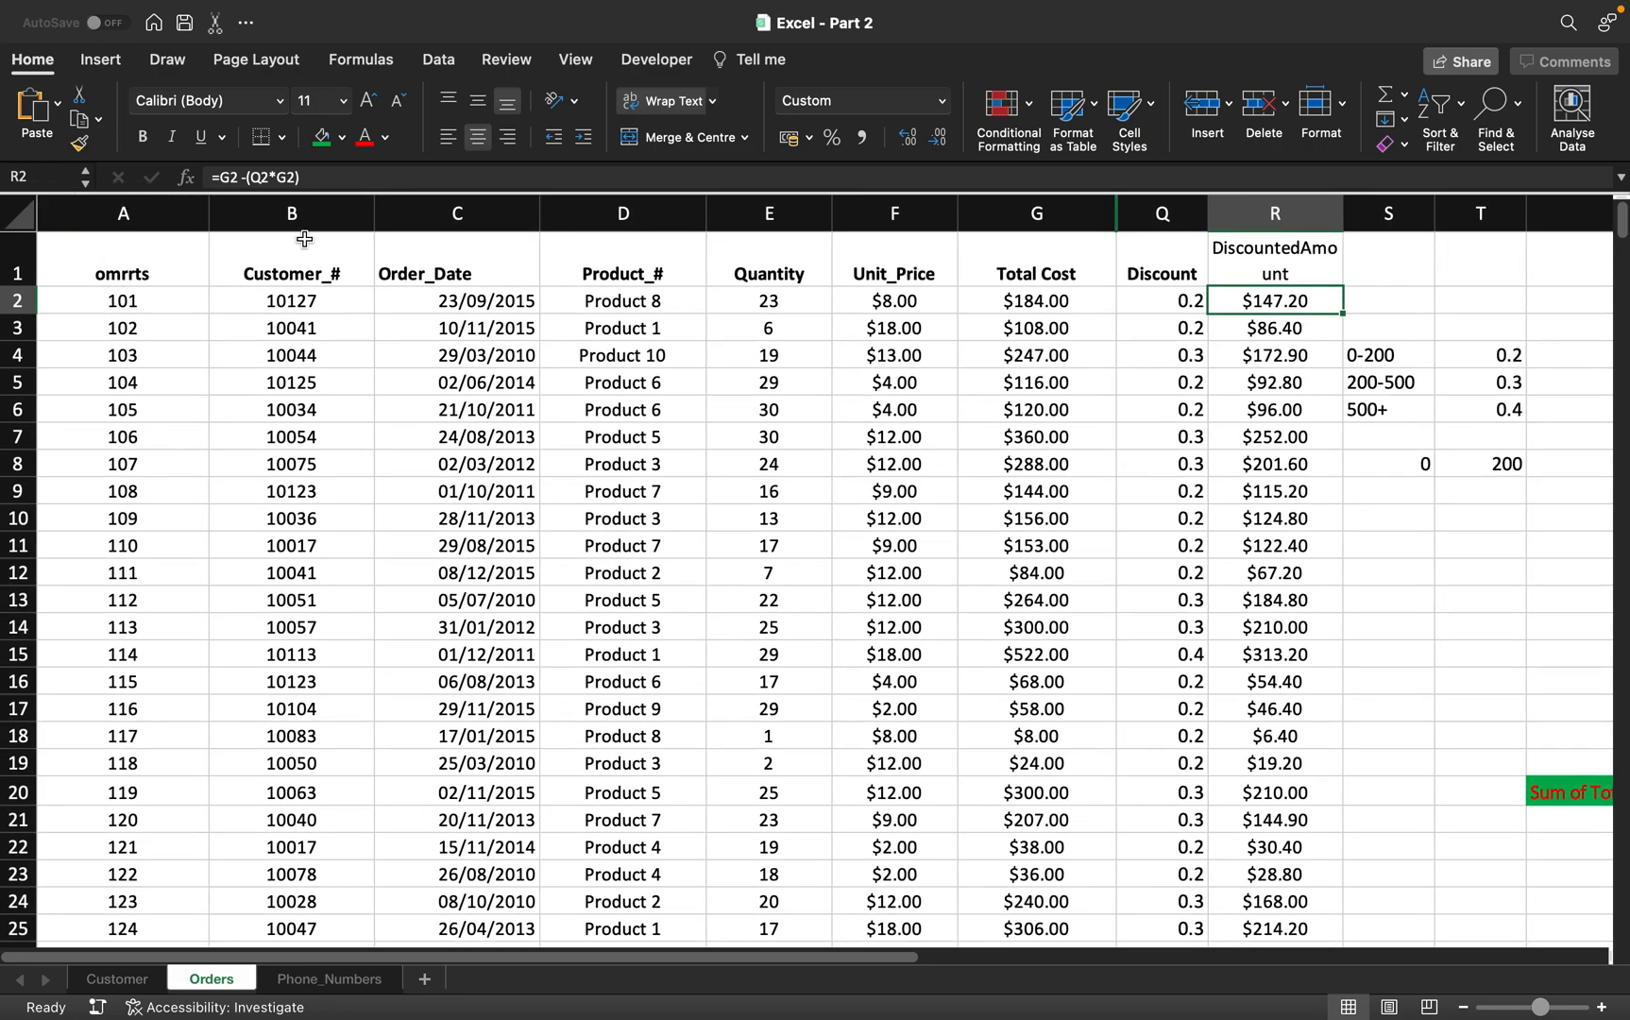
click(292, 213)
click(474, 215)
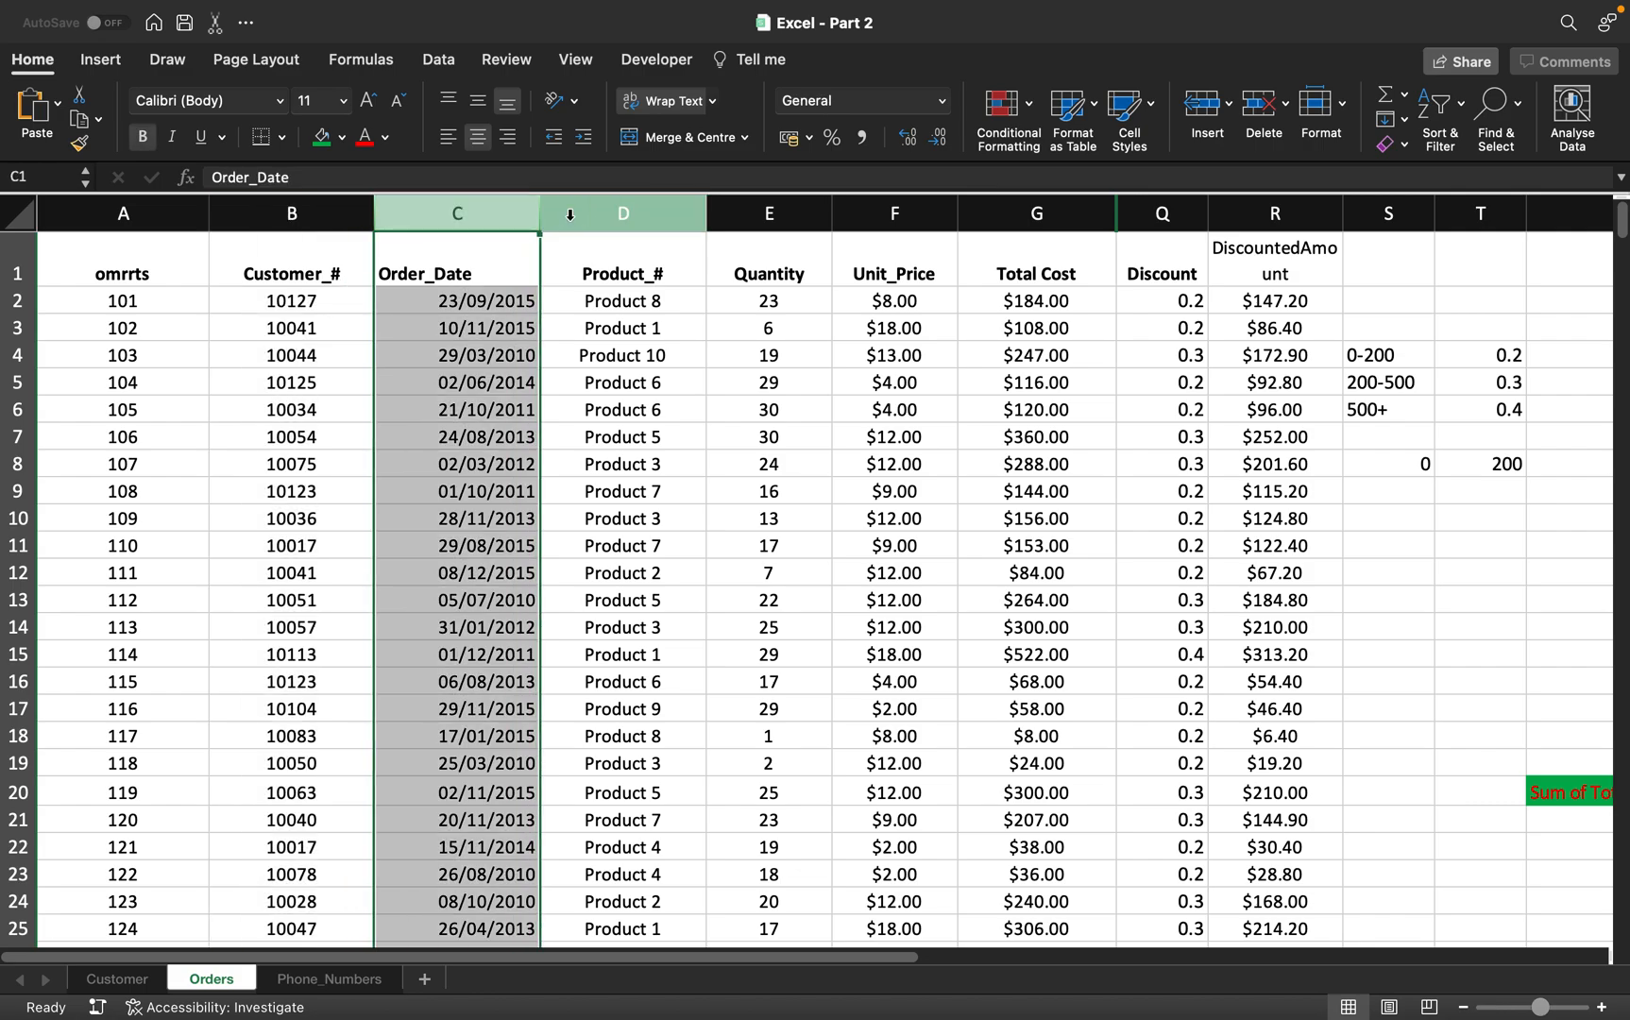
click(569, 215)
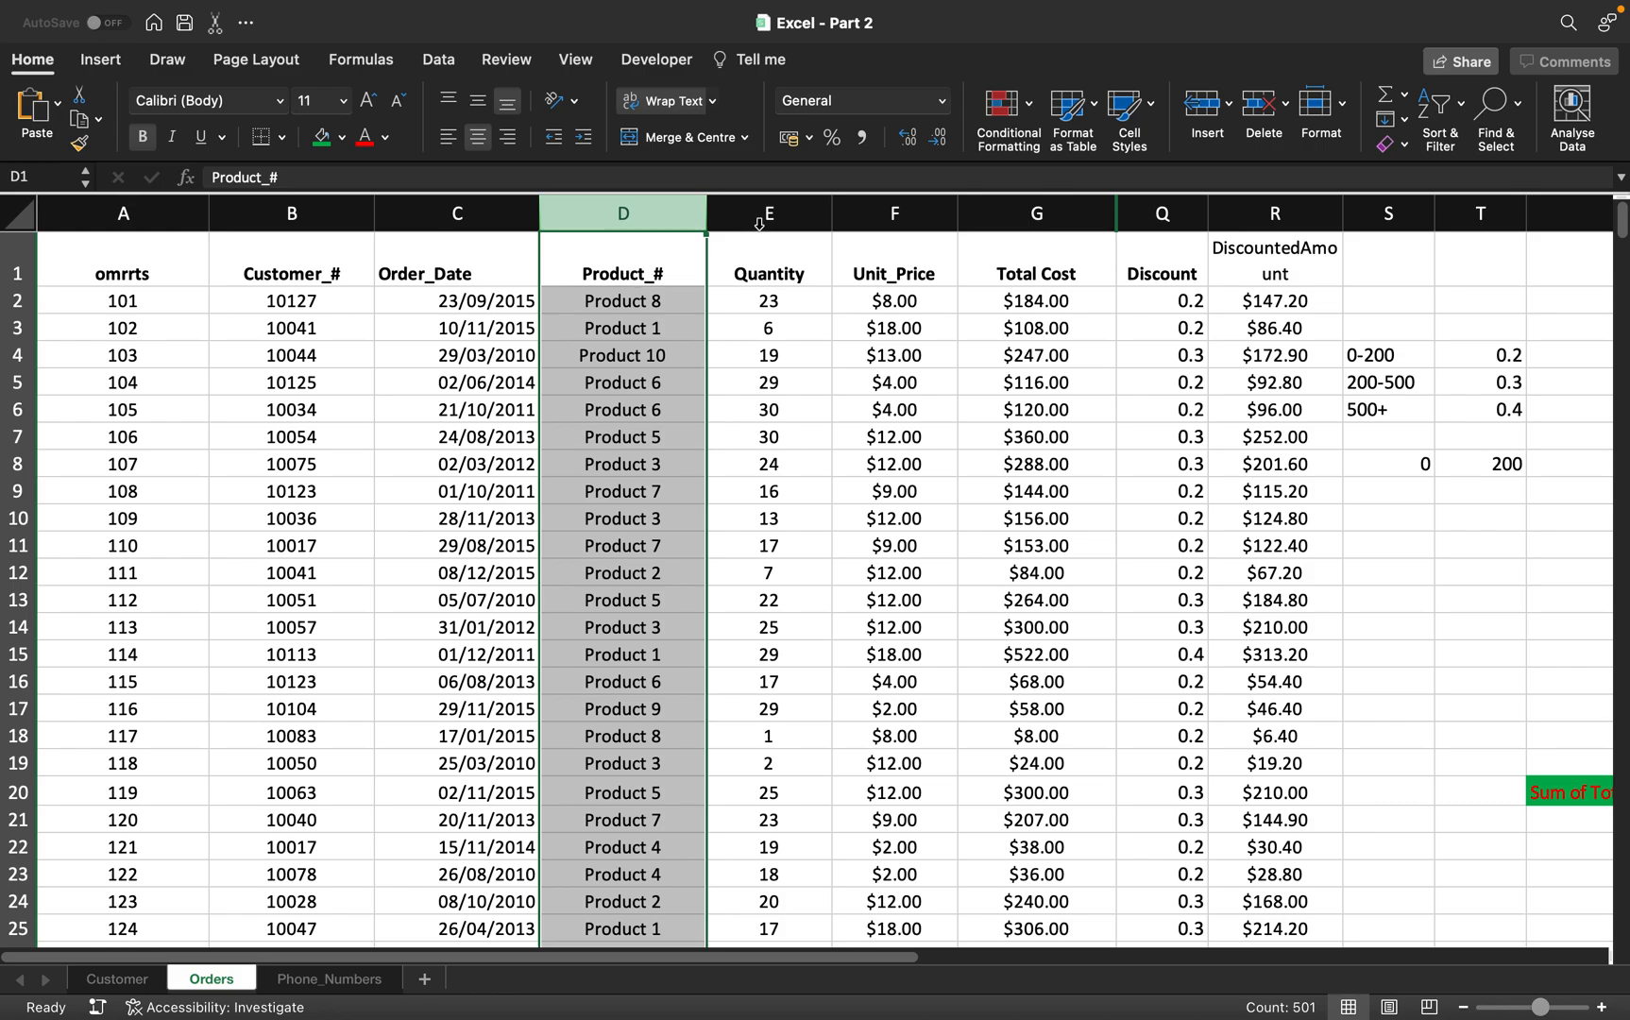
click(789, 202)
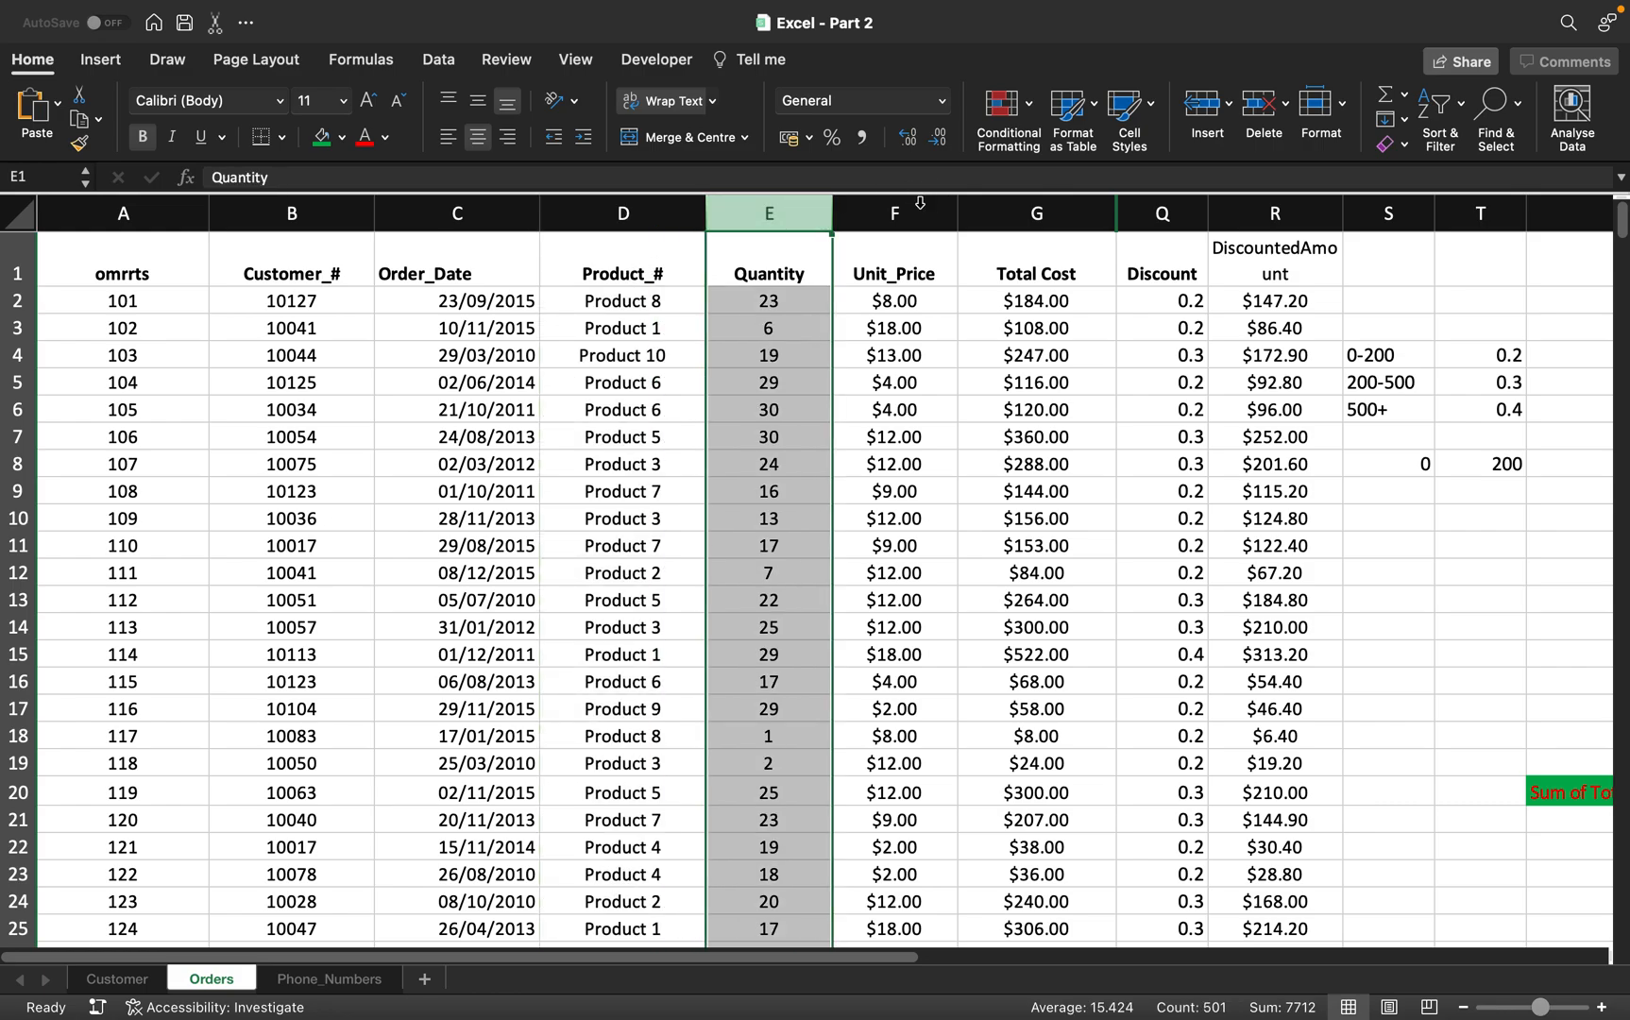
click(919, 203)
click(1010, 204)
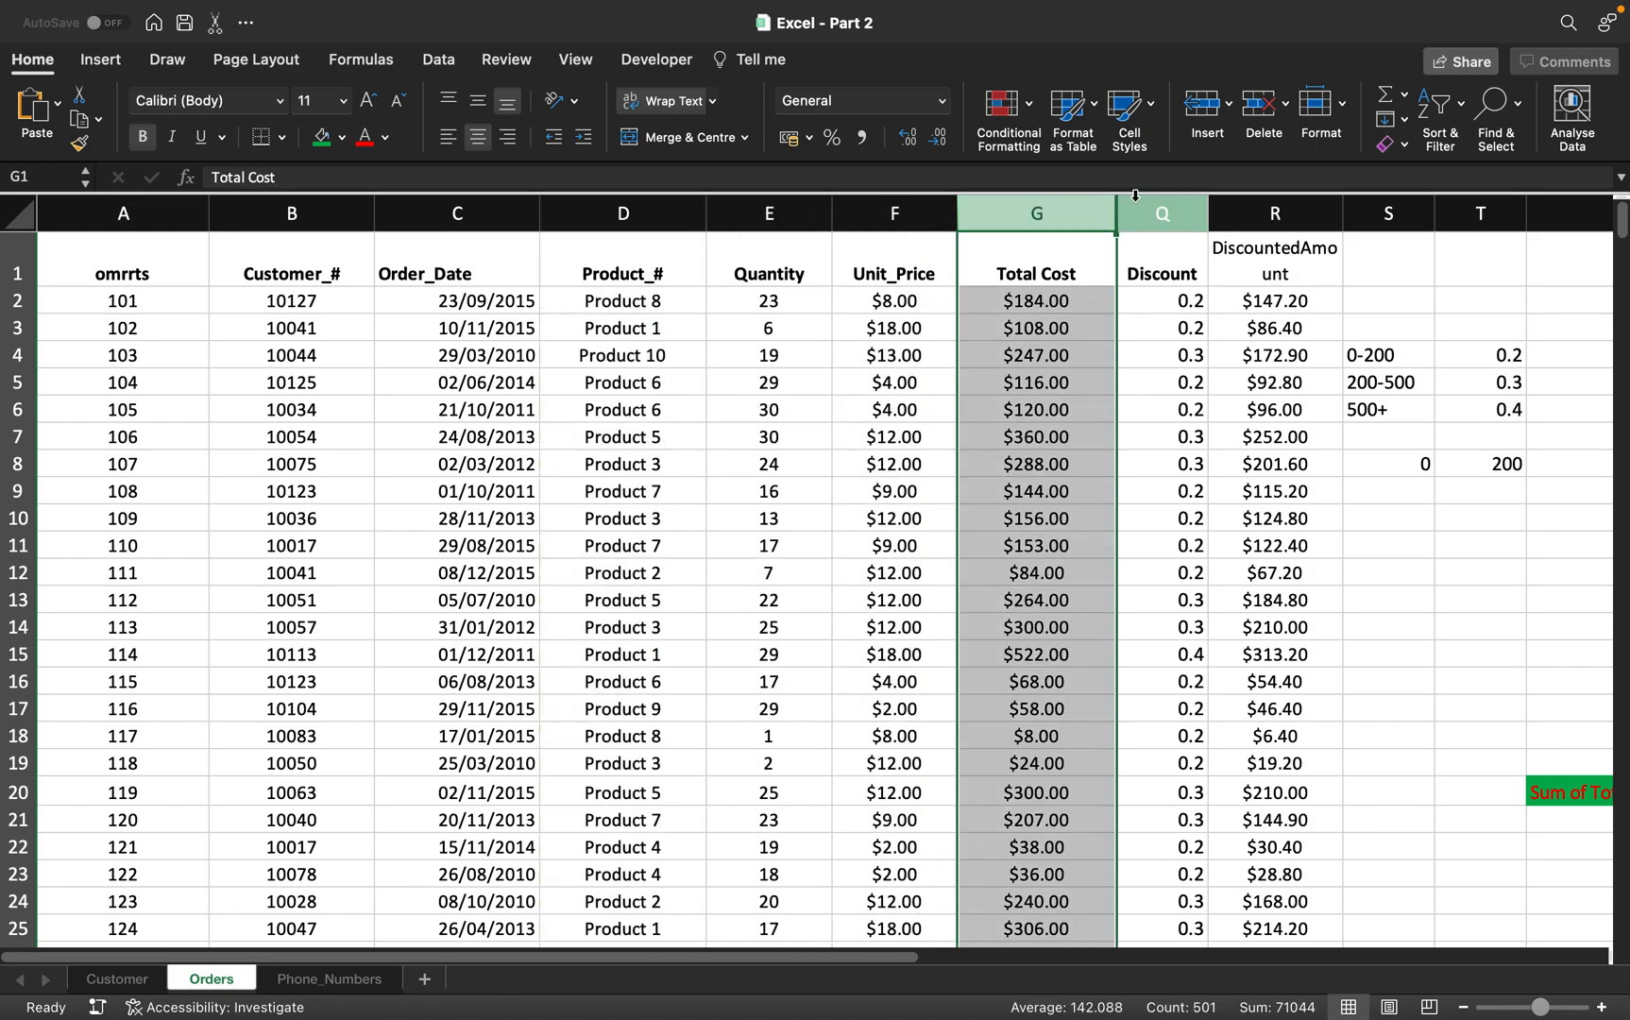
click(1154, 201)
click(1244, 202)
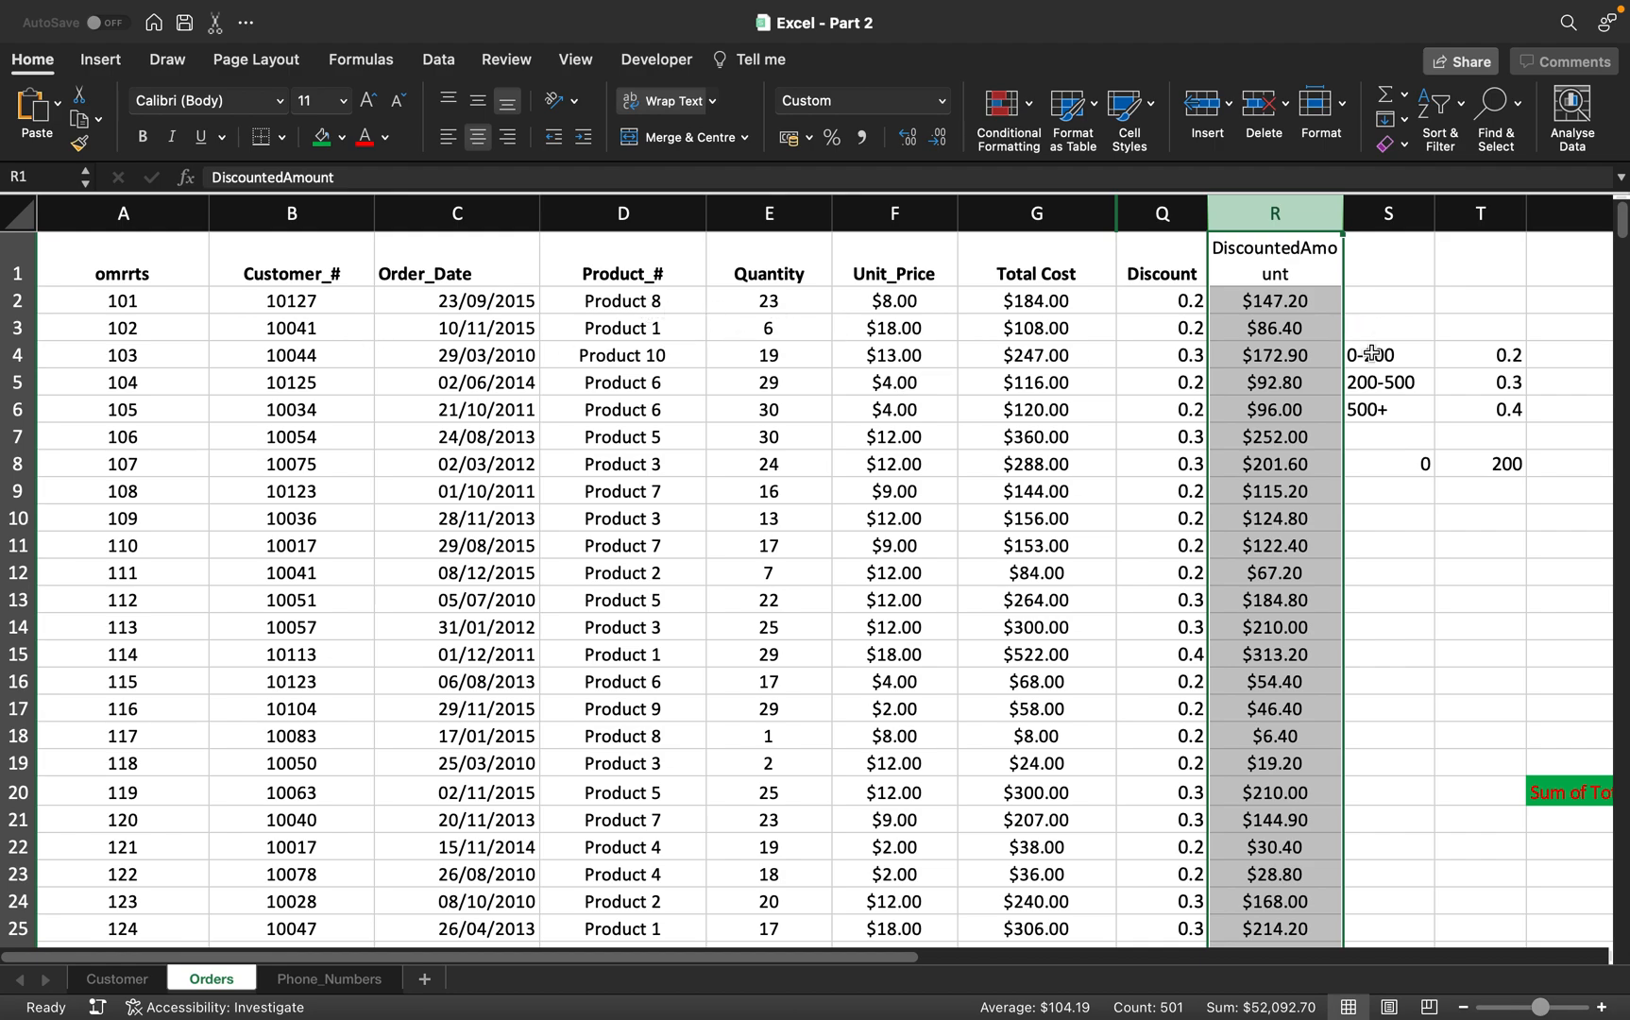
Clear the discount tier table and the limits below it from S4:T9.
drag(1372, 354, 1480, 383)
drag(1480, 444, 1492, 484)
key(Delete)
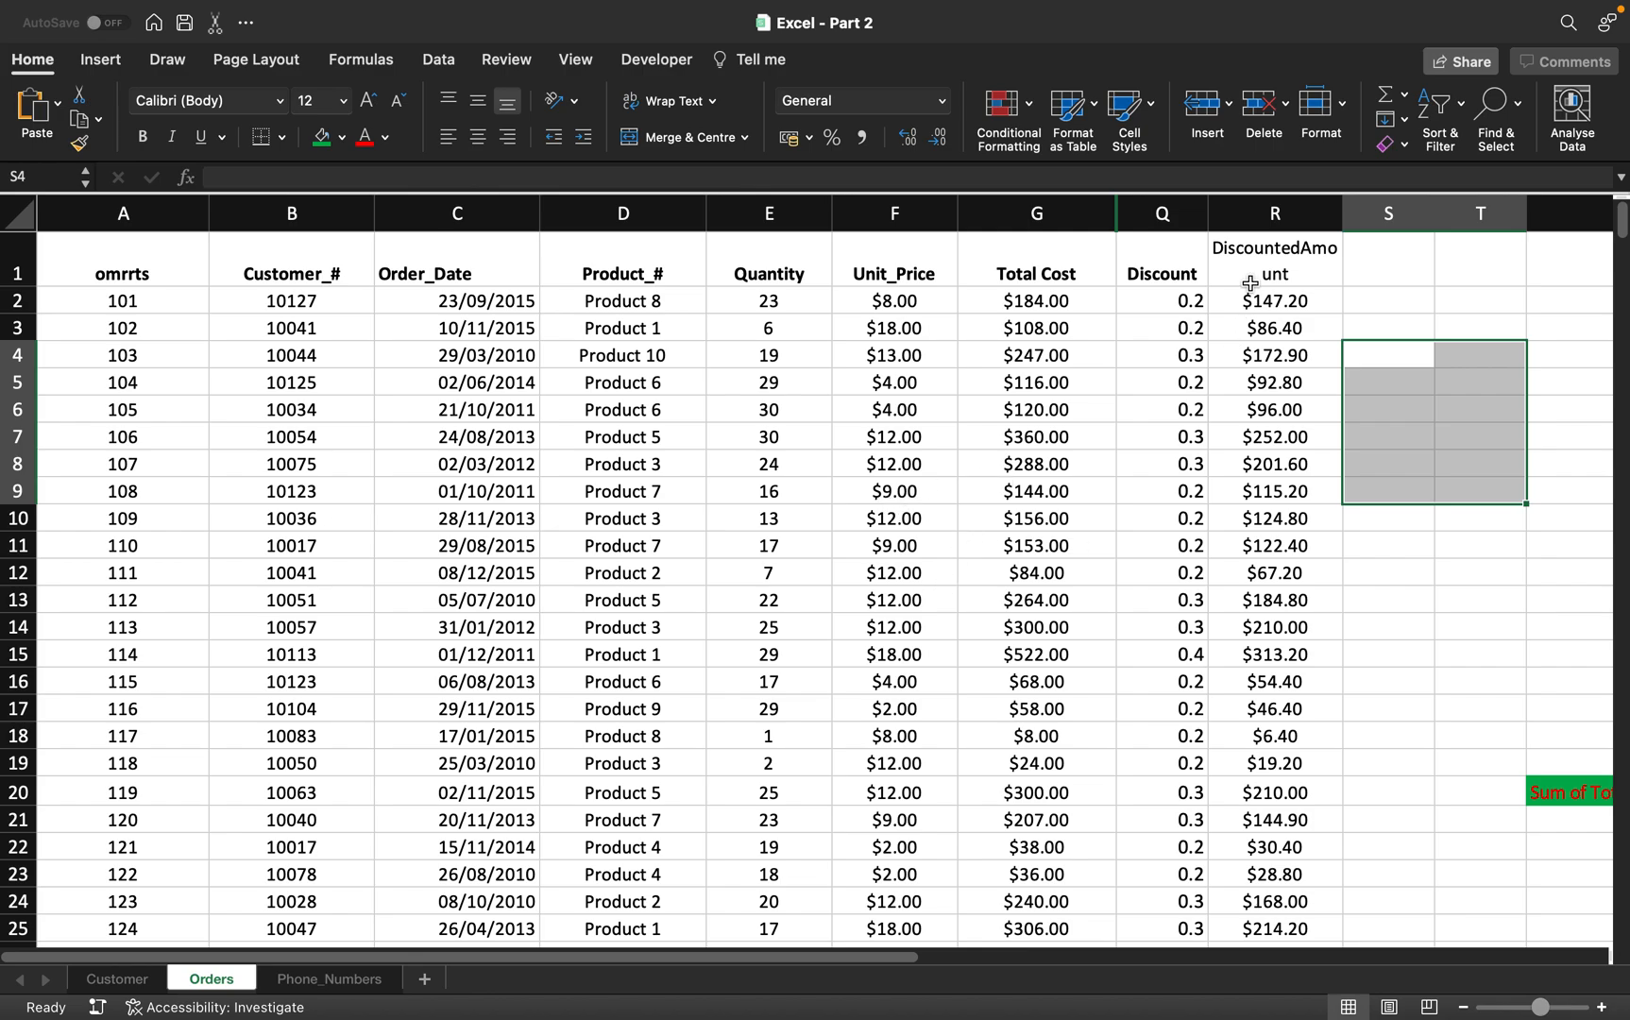
Resize column R to a width of 17.00 so the DiscountedAmount header fits on one line.
drag(1342, 215, 1427, 222)
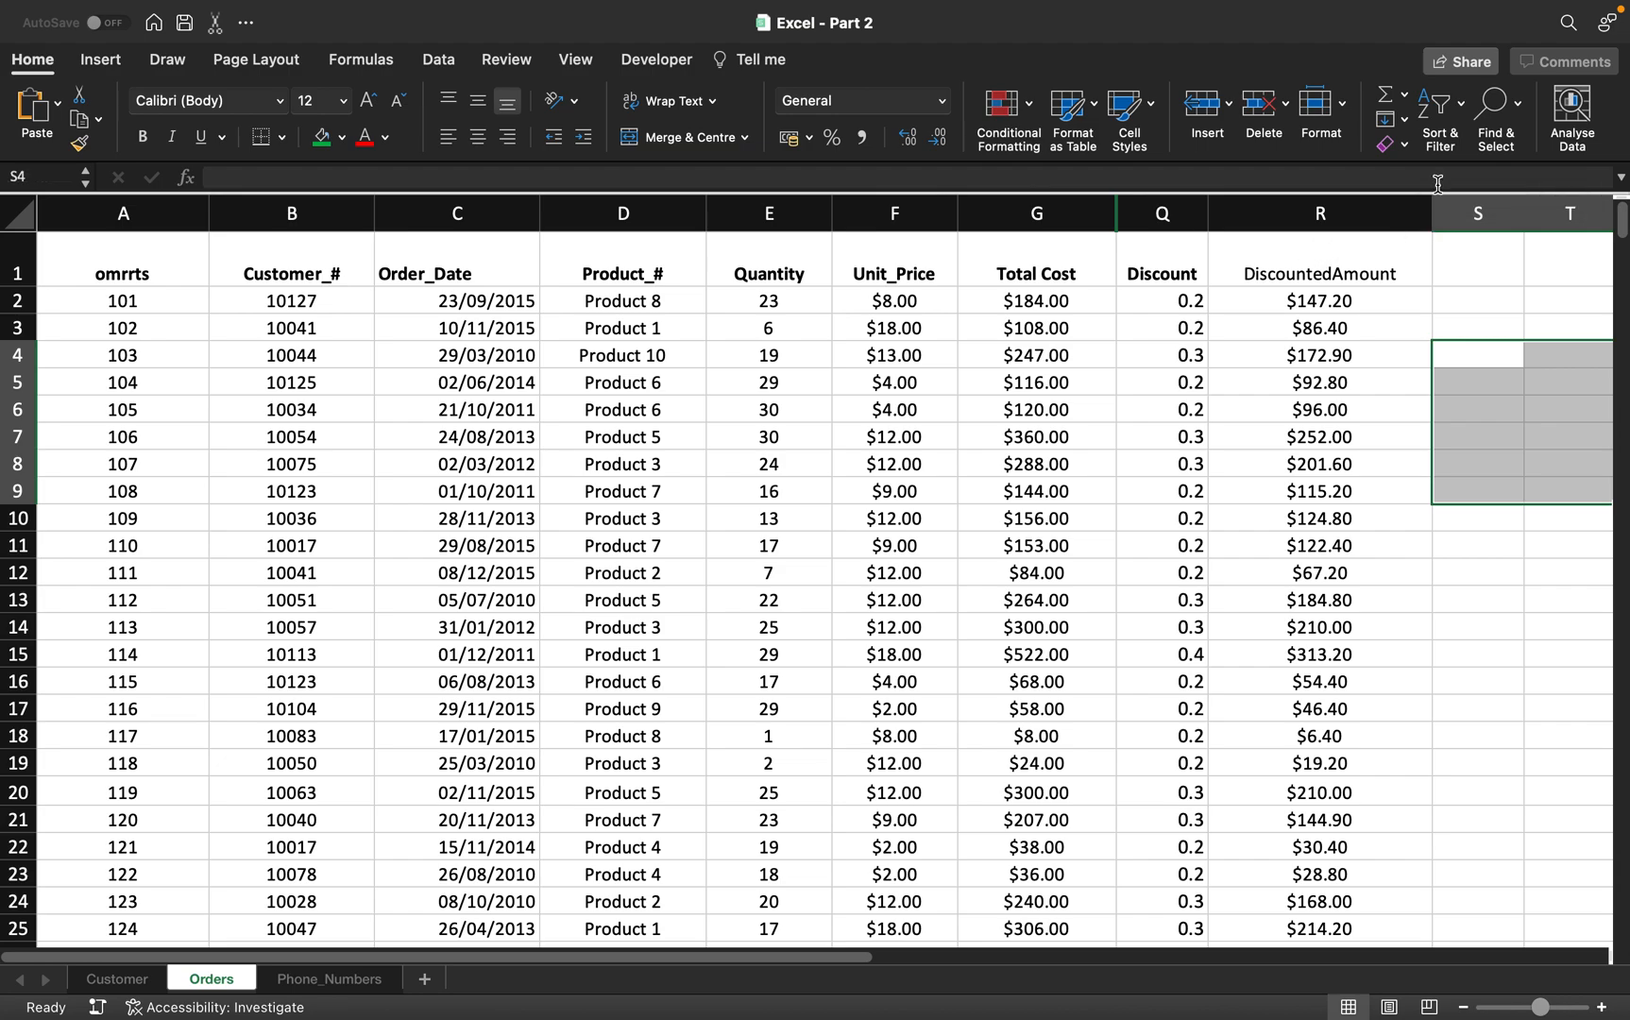
drag(1430, 199, 1387, 206)
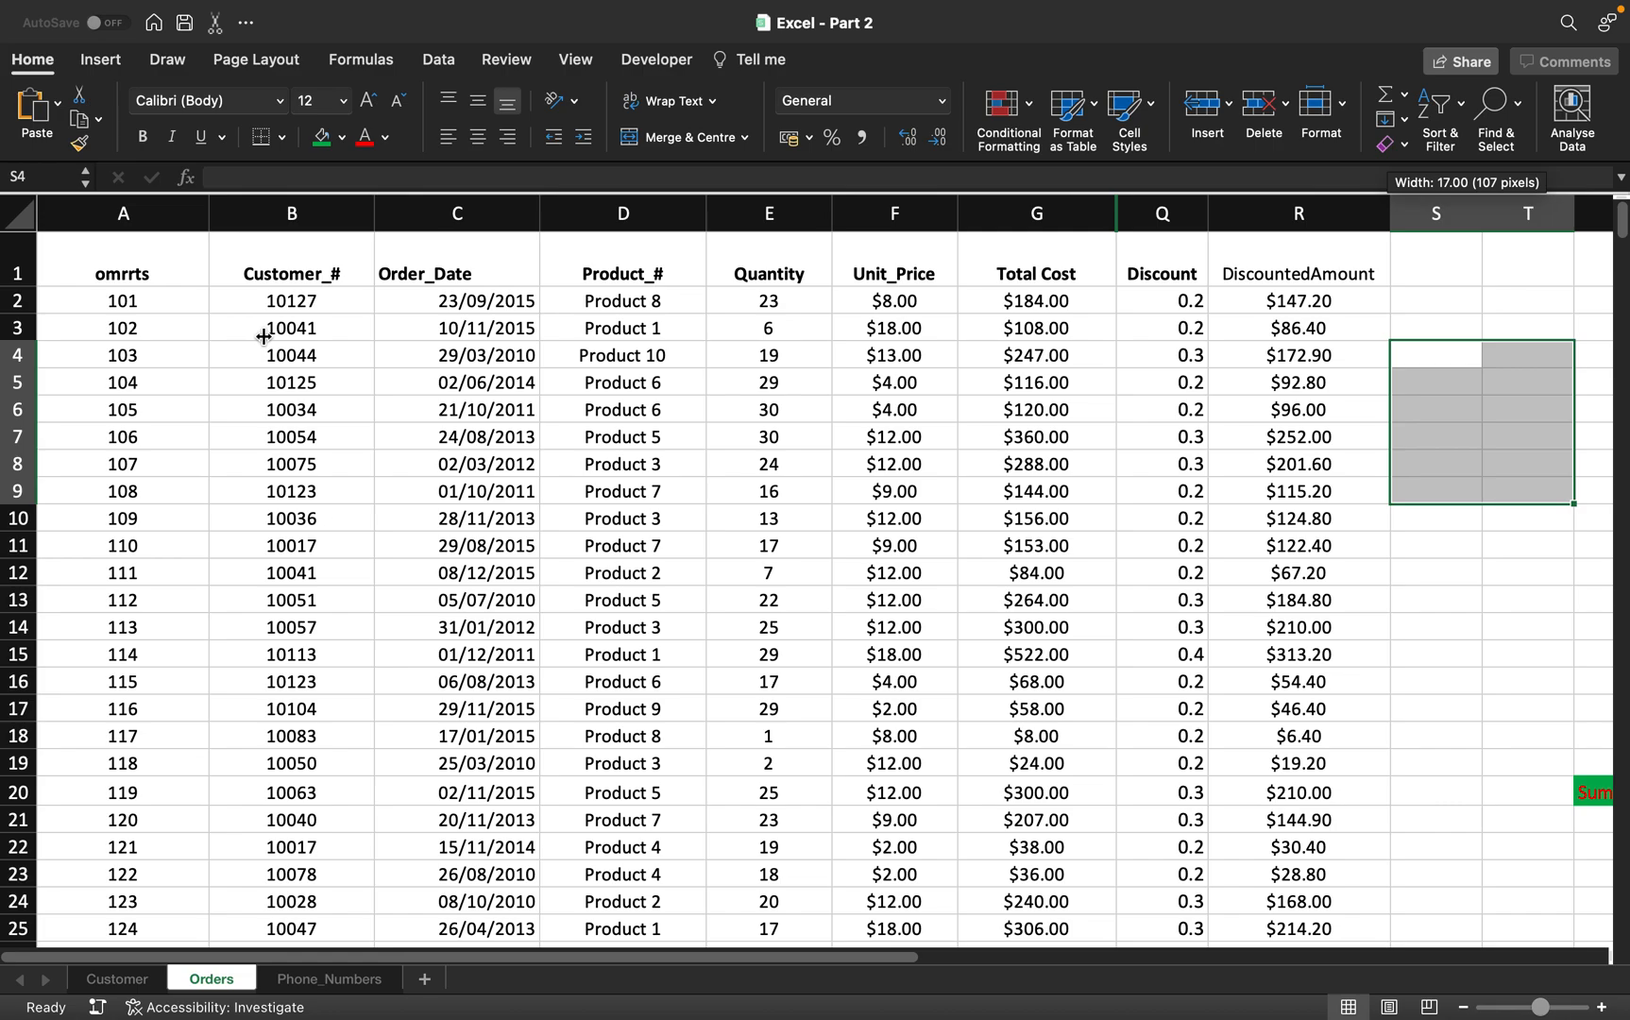
click(1111, 502)
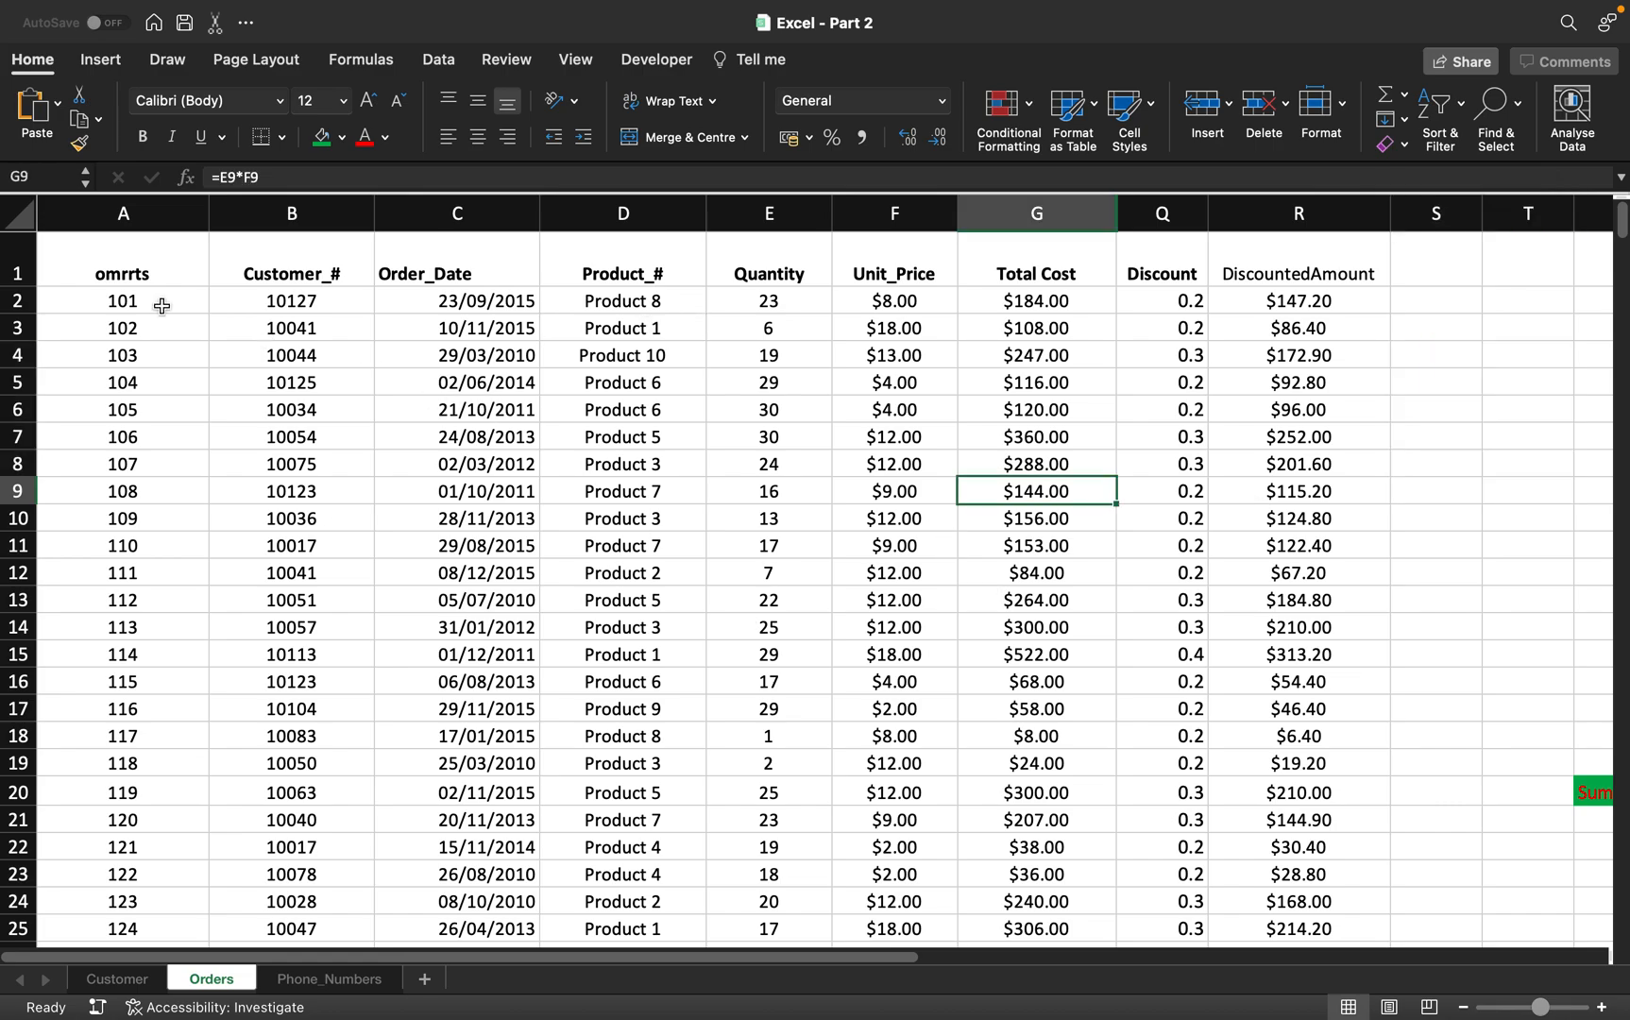
Select the entire Customer_# column.
click(288, 214)
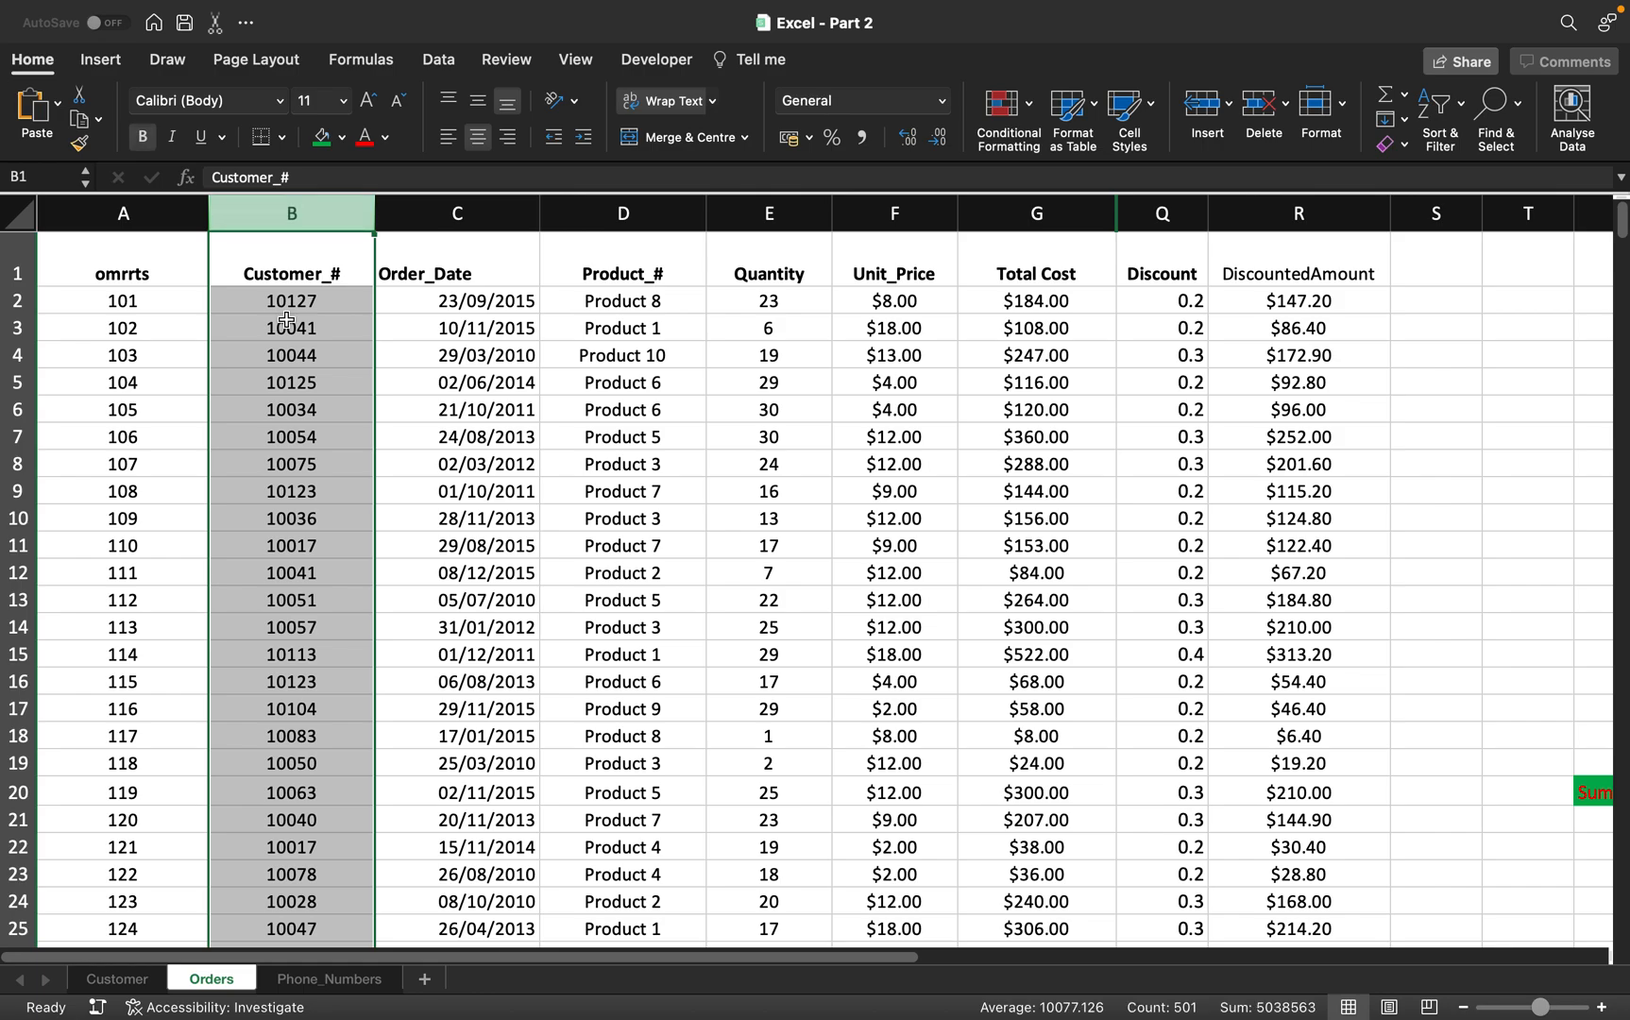